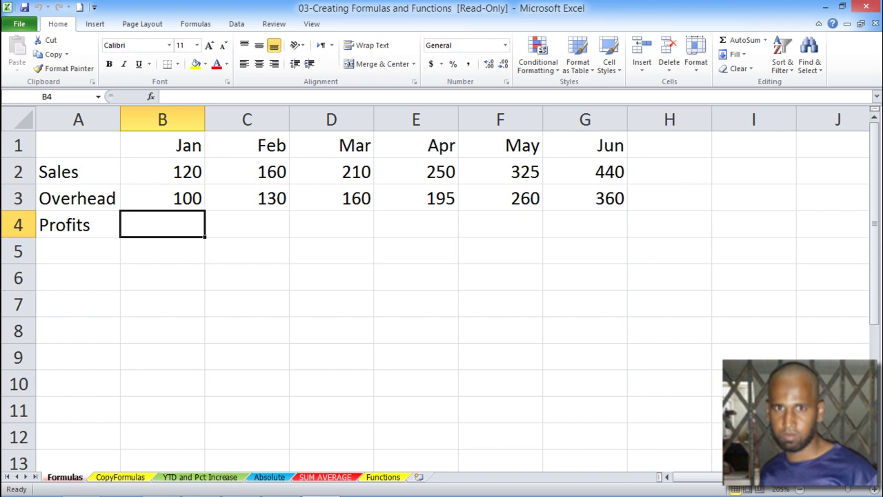
Calculate January's profit in B4 by subtracting Overhead from Sales with the formula =B2-B3.
{"action": "type", "text": "="}
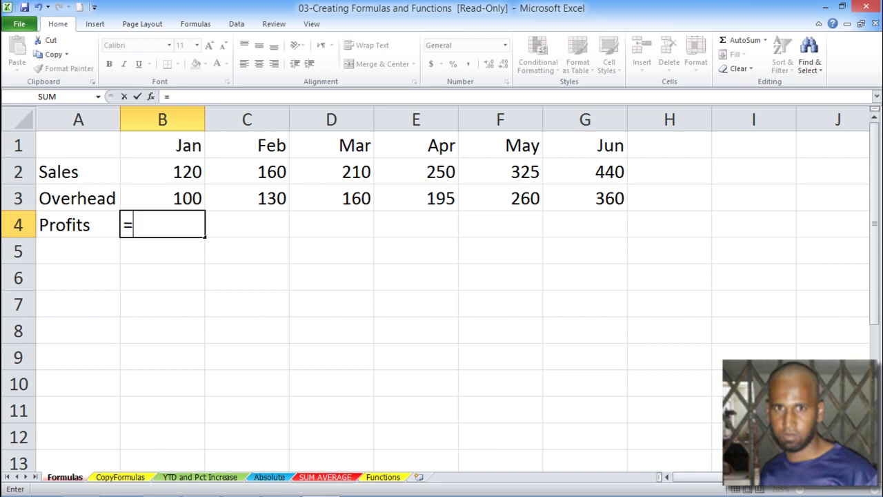
{"action": "left_click", "coordinate": [163, 172]}
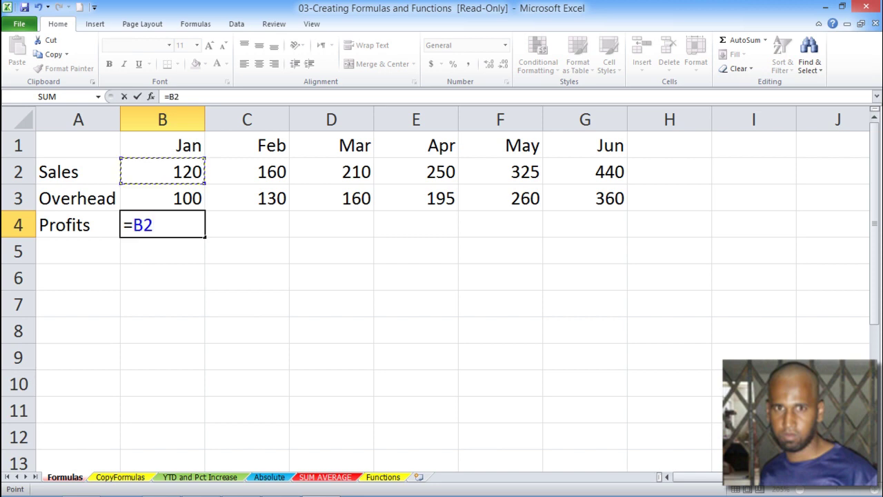
{"action": "left_click", "coordinate": [162, 199], "text": "ctrl"}
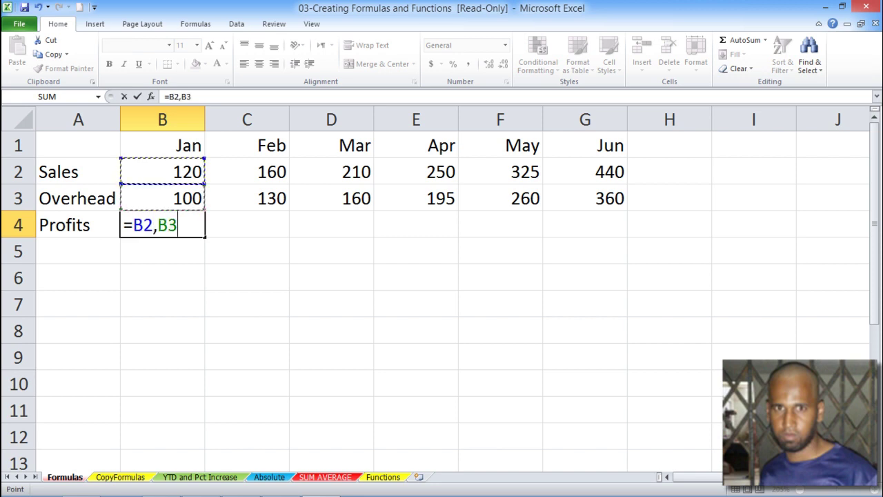
{"action": "key", "text": "ctrl+z"}
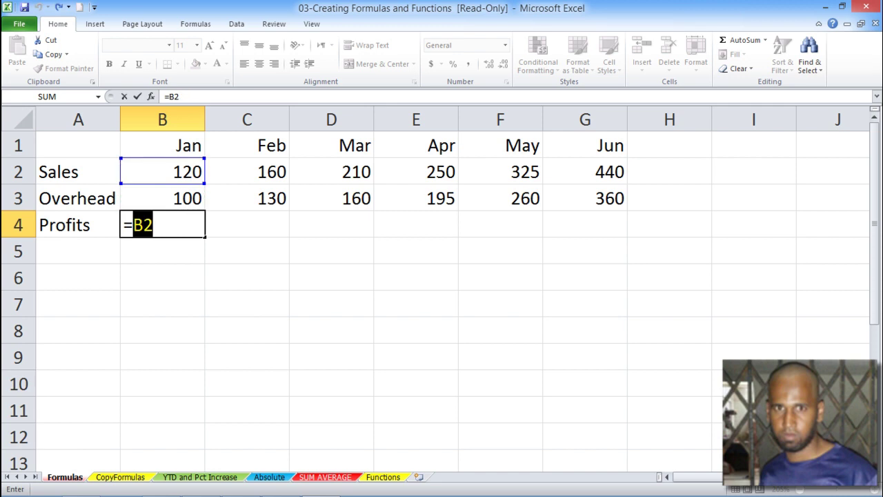
{"action": "key", "text": "F2"}
{"action": "type", "text": "-"}
{"action": "left_click", "coordinate": [162, 198]}
{"action": "key", "text": "Return"}
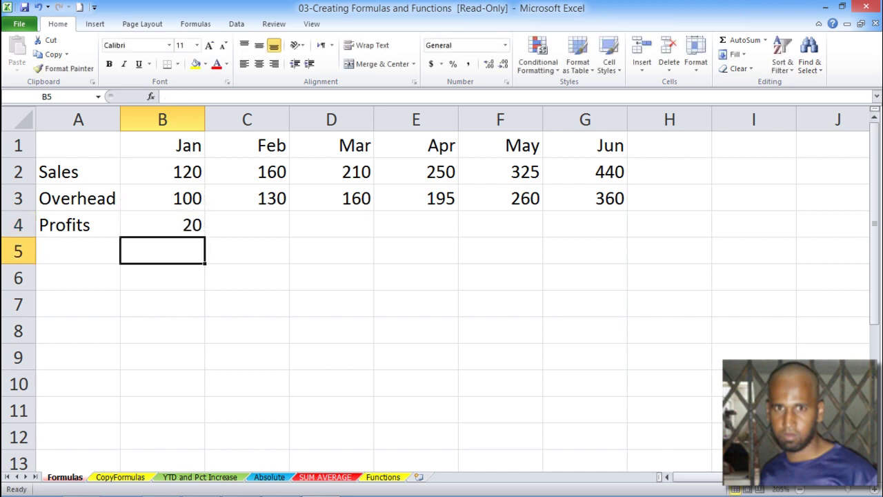
{"action": "left_click", "coordinate": [162, 224]}
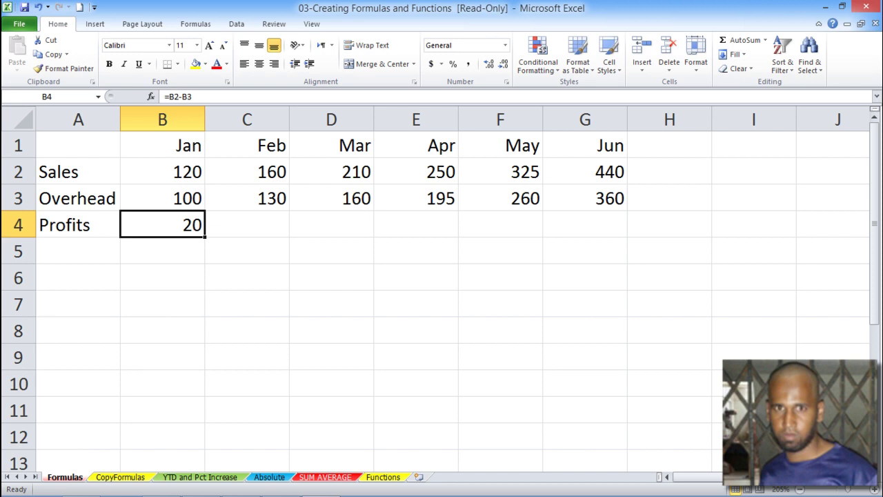
Replace the formula in B4 with =B2+B3, adding January's Sales and Overhead.
{"action": "key", "text": "Delete"}
{"action": "type", "text": "="}
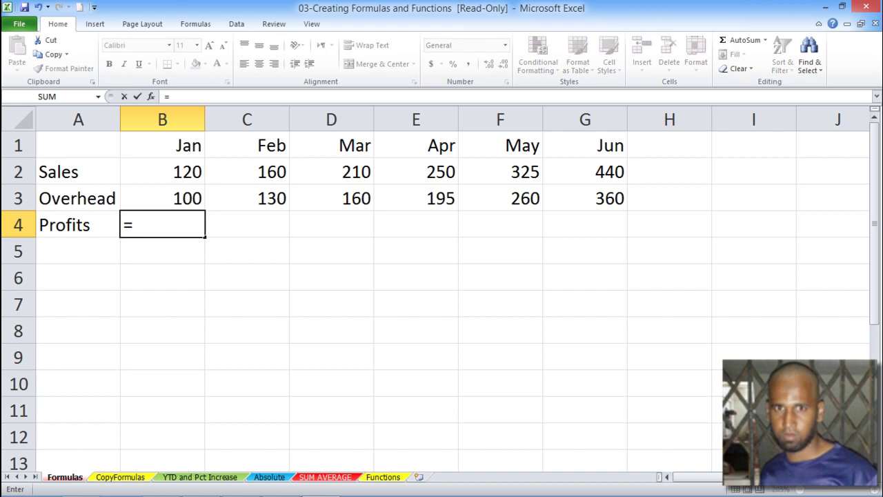
{"action": "key", "text": "Up"}
{"action": "key", "text": "Up"}
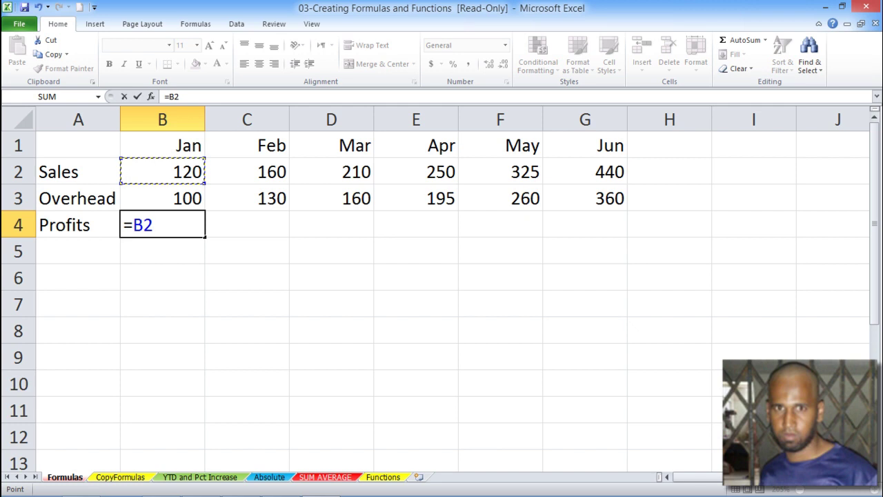
{"action": "type", "text": "="}
{"action": "key", "text": "BackSpace"}
{"action": "type", "text": "+"}
{"action": "key", "text": "Up"}
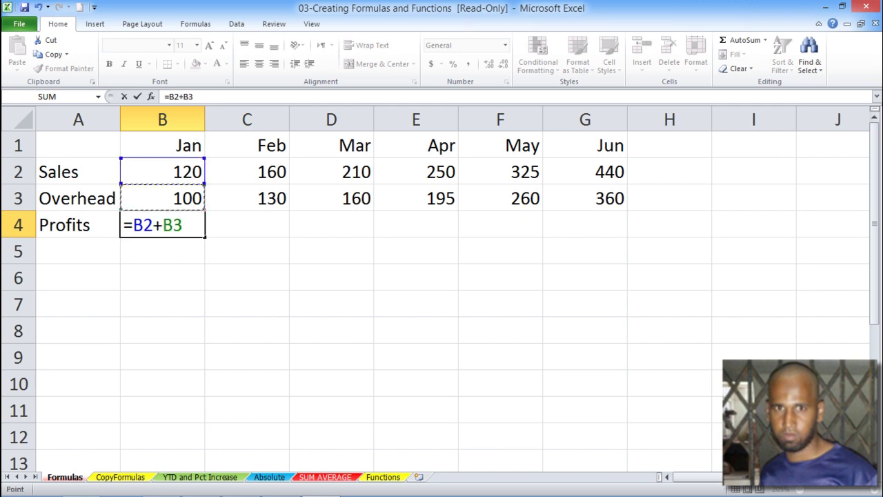
{"action": "key", "text": "Return"}
{"action": "key", "text": "Up"}
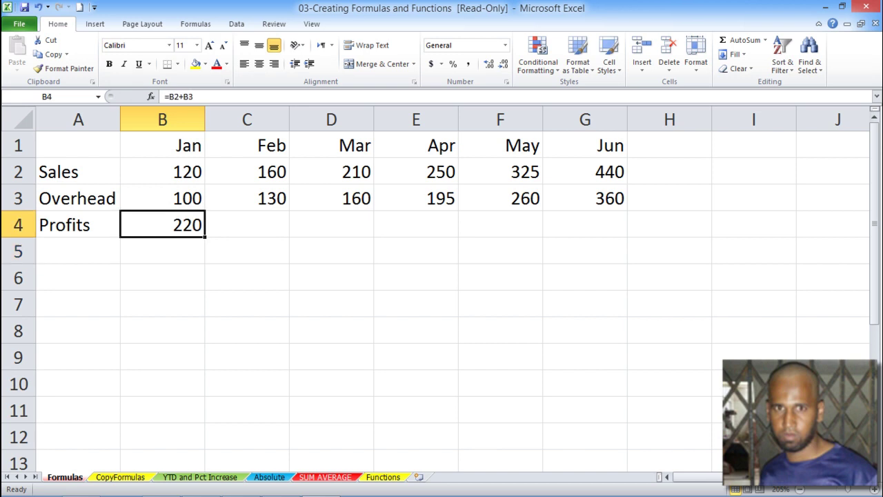
Clear B4 and enter the formula =b1-b2 in it.
{"action": "key", "text": "Delete"}
{"action": "key", "text": "F2"}
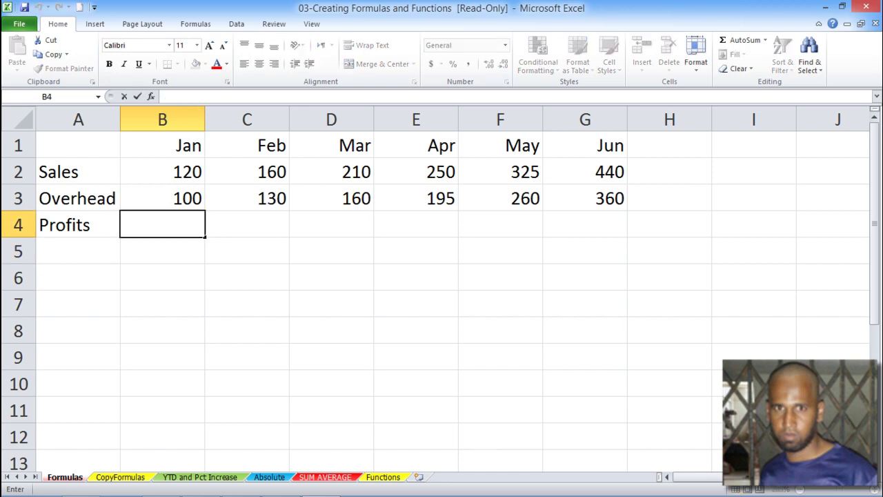
{"action": "type", "text": "="}
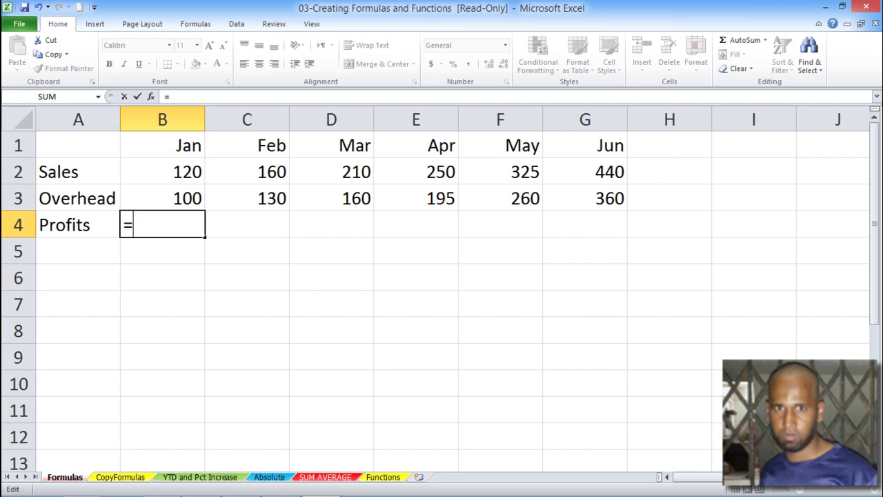
{"action": "type", "text": "b1"}
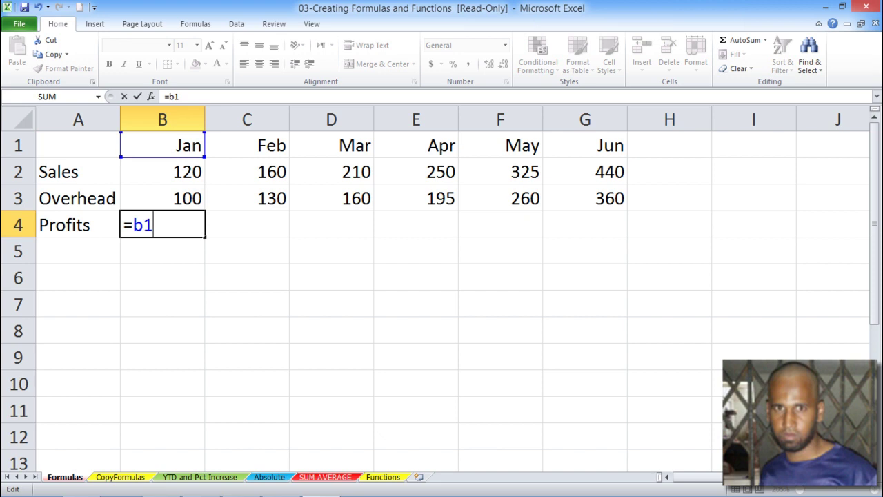
{"action": "type", "text": "-b2"}
{"action": "key", "text": "Return"}
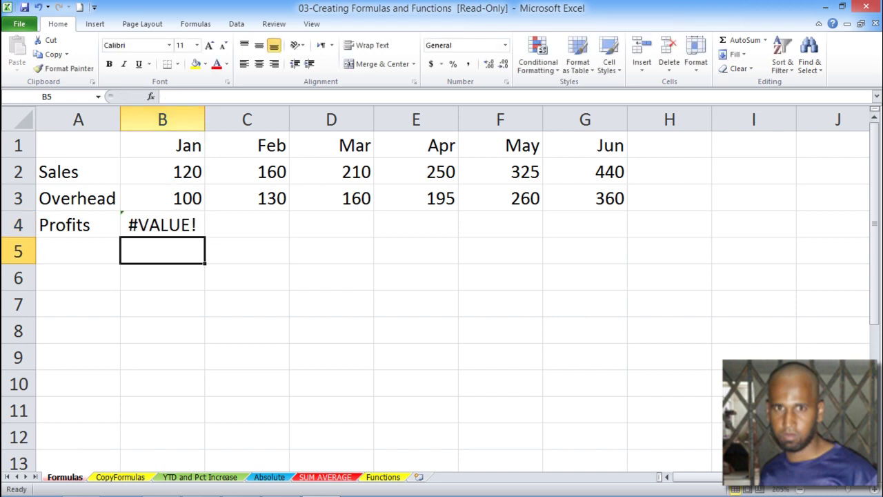
Clear B4 and enter the formula =b2-b3 for January's profit.
{"action": "key", "text": "Up"}
{"action": "key", "text": "Delete"}
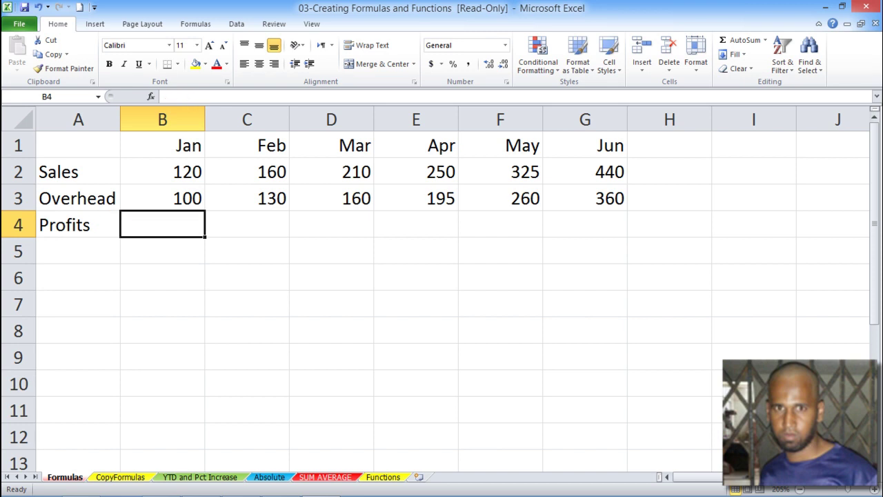
{"action": "type", "text": "="}
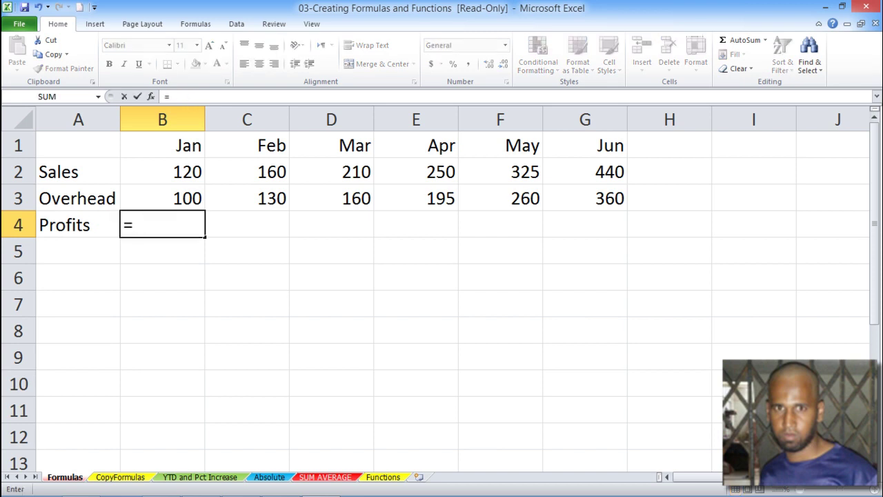
{"action": "type", "text": "b2-"}
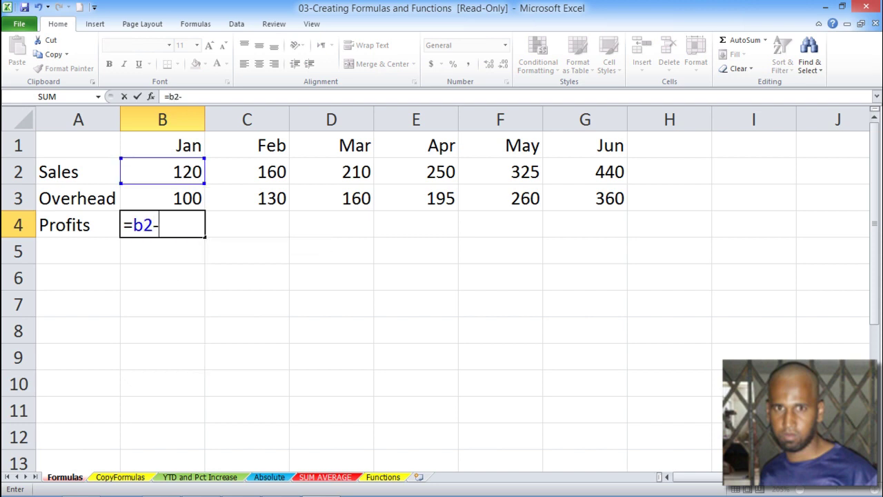
{"action": "type", "text": "b3"}
{"action": "key", "text": "Return"}
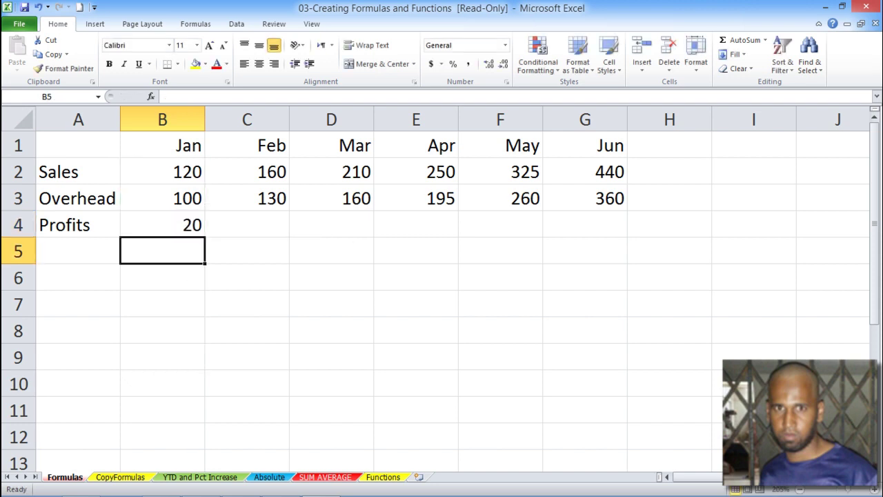
Fill the January profit formula from B4 across to G4 to cover February through June.
{"action": "left_click", "coordinate": [162, 225]}
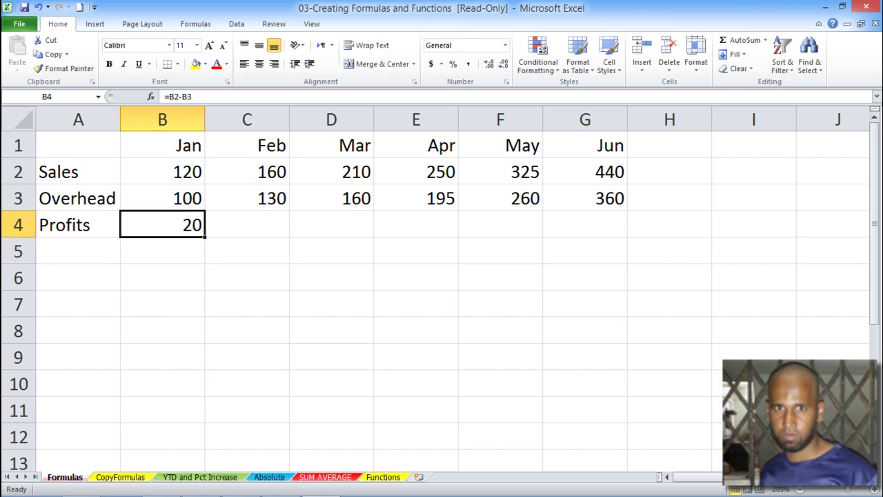
{"action": "key", "text": "Right"}
{"action": "key", "text": "Right"}
{"action": "key", "text": "Right"}
{"action": "key", "text": "Right"}
{"action": "left_click", "coordinate": [162, 225]}
{"action": "left_click_drag", "start_coordinate": [205, 236], "coordinate": [586, 226]}
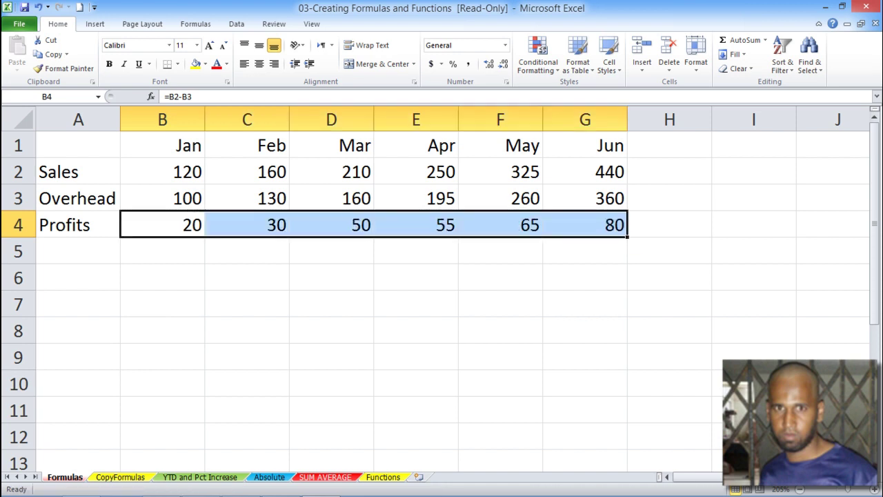
Examine the copied profit formulas in the Profits row from February to June.
{"action": "left_click", "coordinate": [247, 251]}
{"action": "key", "text": "Up"}
{"action": "key", "text": "Right"}
{"action": "key", "text": "Right"}
{"action": "key", "text": "Right"}
{"action": "key", "text": "Right"}
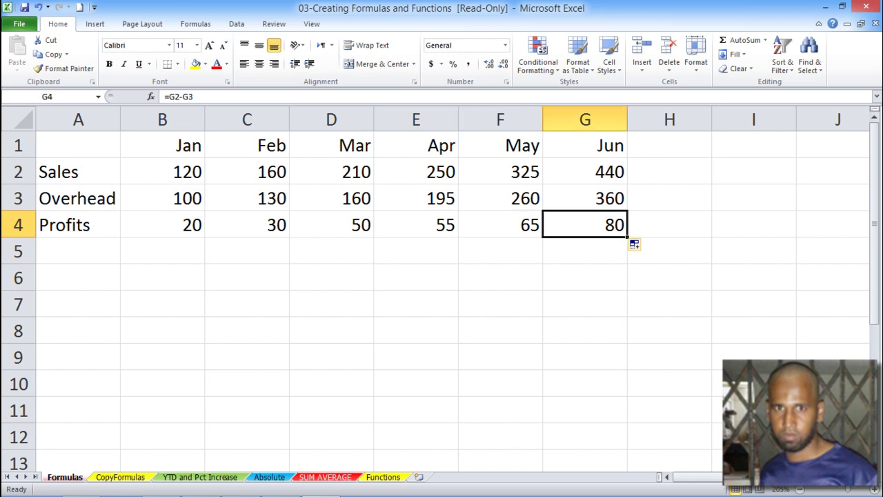
{"action": "left_click", "coordinate": [417, 304]}
{"action": "left_click", "coordinate": [162, 252]}
{"action": "key", "text": "Right"}
{"action": "left_click", "coordinate": [331, 251]}
{"action": "left_click", "coordinate": [670, 171]}
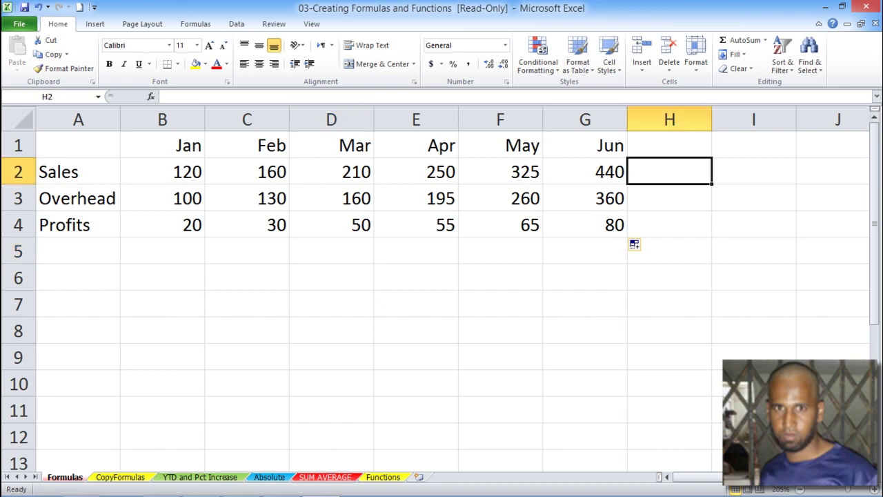
{"action": "type", "text": "="}
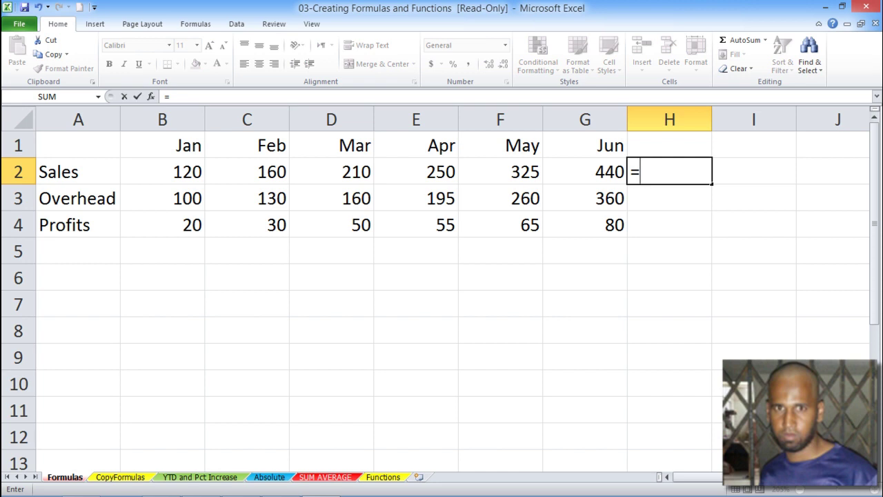
{"action": "left_click", "coordinate": [162, 172]}
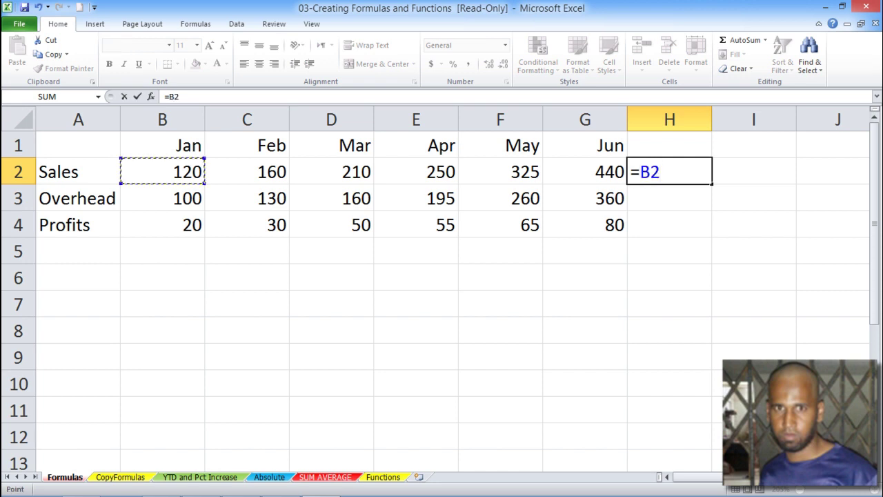
{"action": "type", "text": "+"}
{"action": "left_click", "coordinate": [247, 172]}
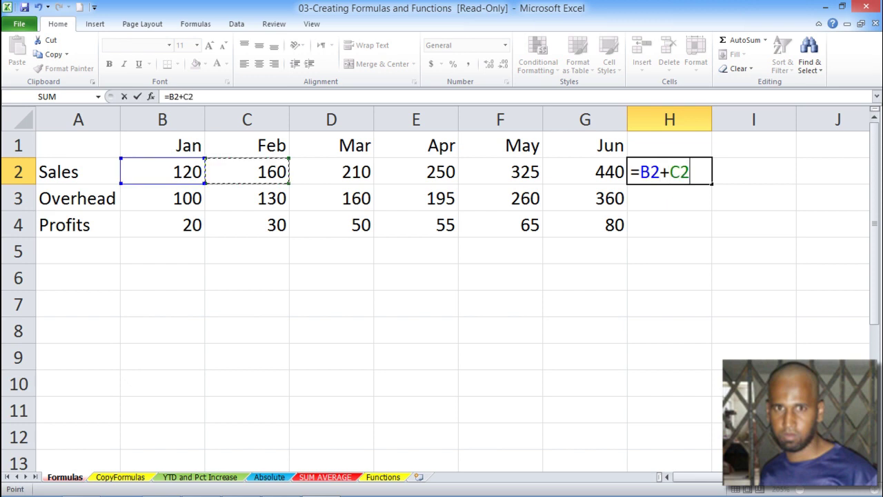
{"action": "type", "text": "+"}
{"action": "left_click", "coordinate": [331, 172]}
{"action": "type", "text": "+"}
{"action": "key", "text": "BackSpace"}
{"action": "key", "text": "BackSpace"}
{"action": "key", "text": "BackSpace"}
{"action": "key", "text": "BackSpace"}
{"action": "key", "text": "BackSpace"}
{"action": "key", "text": "BackSpace"}
{"action": "key", "text": "BackSpace"}
{"action": "key", "text": "BackSpace"}
{"action": "key", "text": "BackSpace"}
{"action": "key", "text": "BackSpace"}
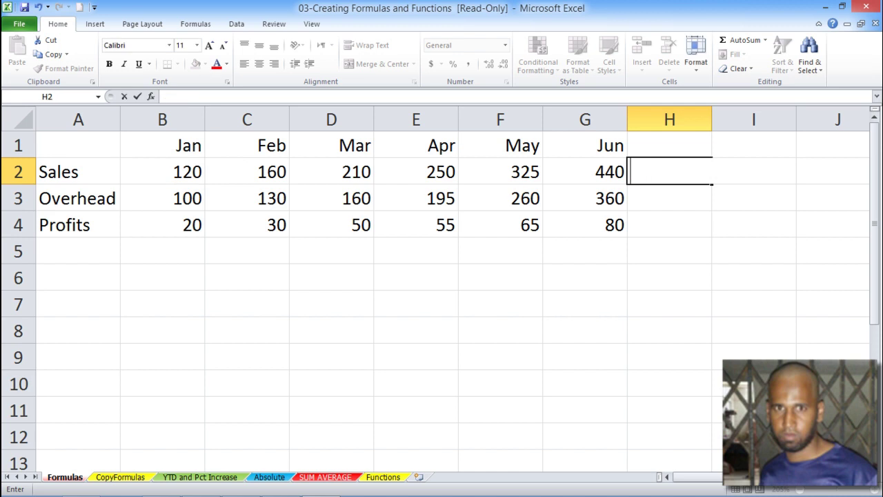
Try to total the monthly Sales in B2:G2 with a SUM formula in H2.
{"action": "type", "text": "="}
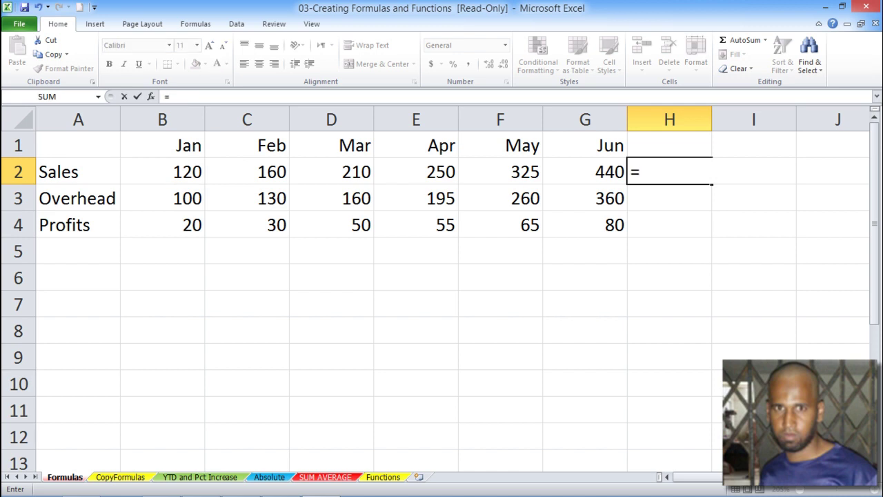
{"action": "type", "text": "s"}
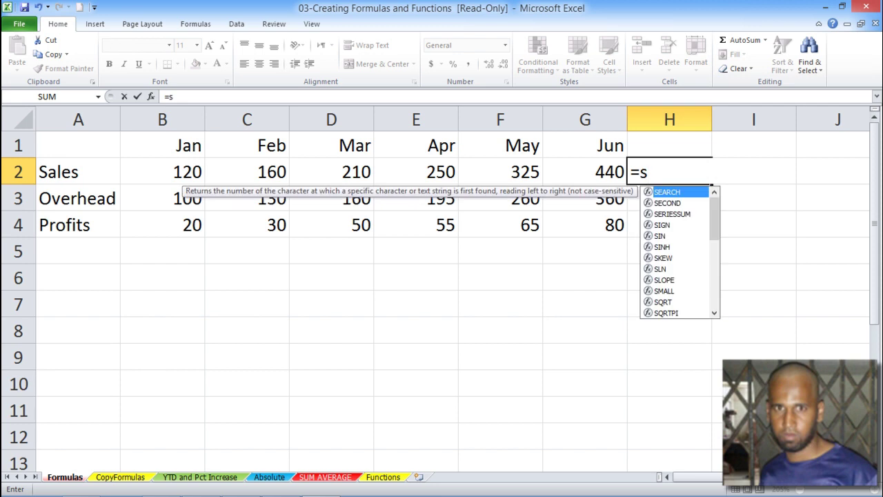
{"action": "type", "text": "su"}
{"action": "key", "text": "BackSpace"}
{"action": "key", "text": "BackSpace"}
{"action": "type", "text": "um"}
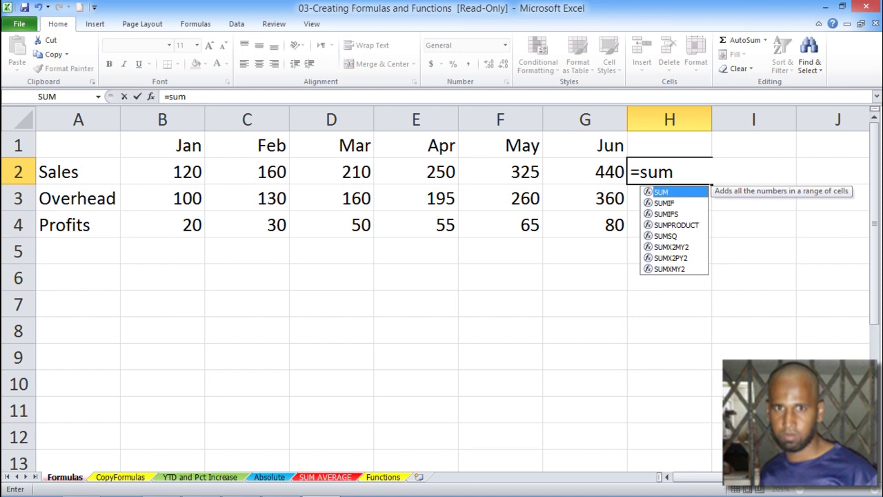
{"action": "left_click_drag", "start_coordinate": [163, 172], "coordinate": [585, 172]}
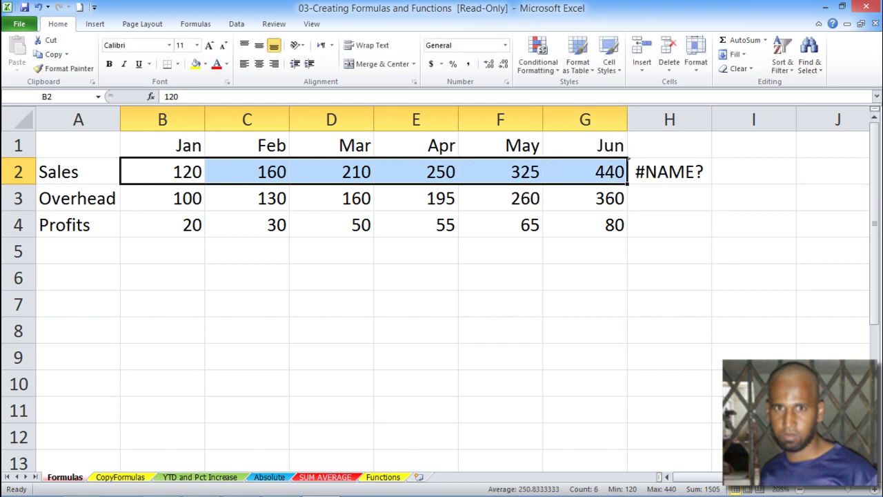
{"action": "key", "text": "Return"}
{"action": "left_click", "coordinate": [669, 277]}
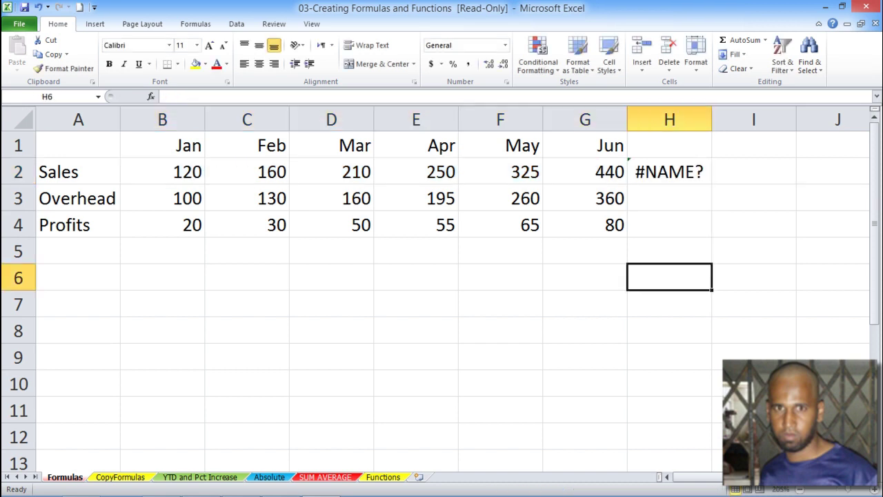
Clear H2 and total the January to June sales there with the formula =SUM(B2:G2).
{"action": "left_click", "coordinate": [670, 172]}
{"action": "key", "text": "Delete"}
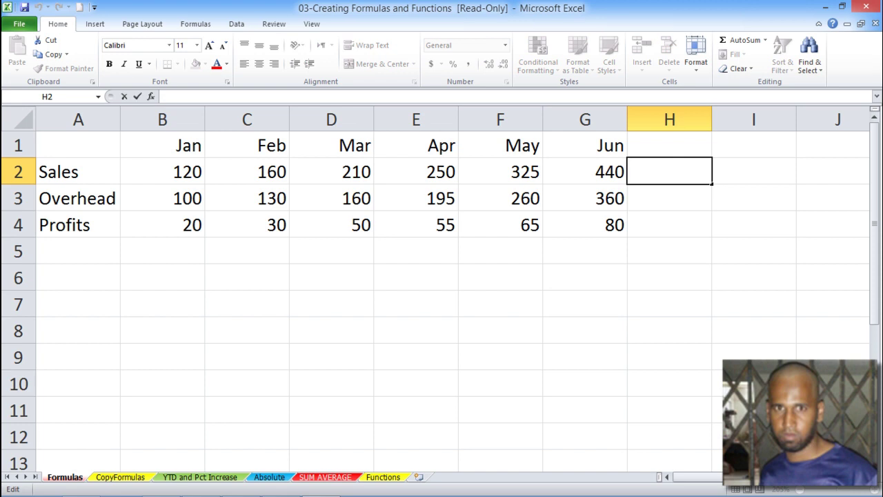
{"action": "type", "text": "="}
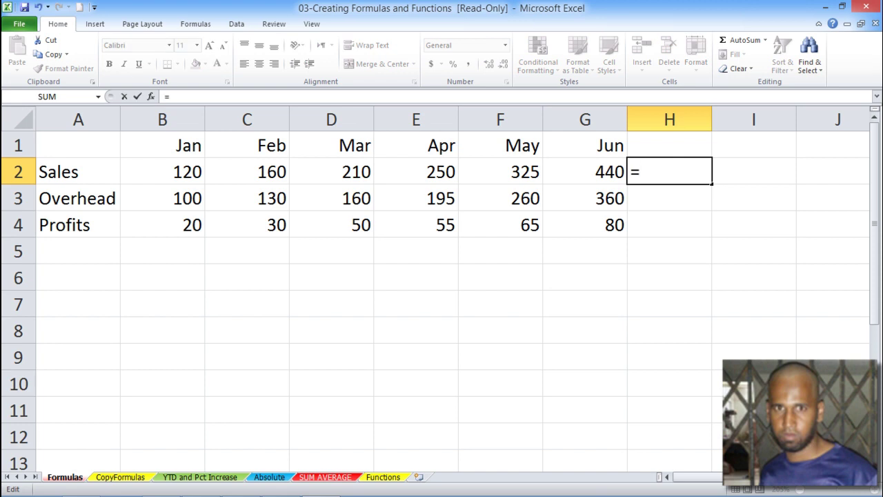
{"action": "type", "text": "s"}
{"action": "scroll", "coordinate": [442, 289], "scroll_direction": "down", "scroll_amount": 1}
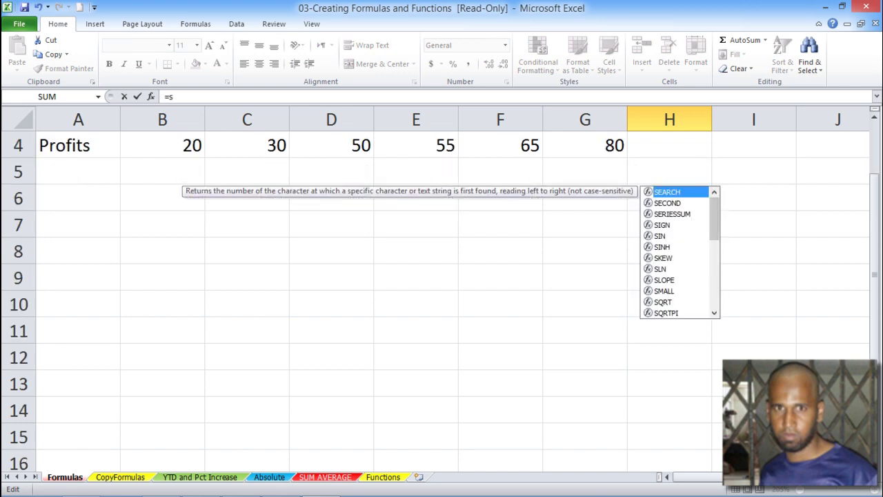
{"action": "scroll", "coordinate": [441, 290], "scroll_direction": "up", "scroll_amount": 1}
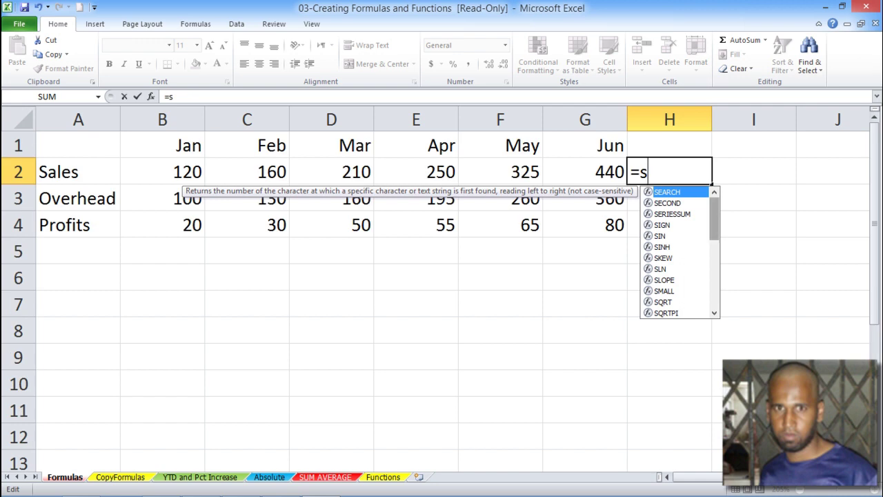
{"action": "scroll", "coordinate": [679, 252], "scroll_direction": "down", "scroll_amount": 5}
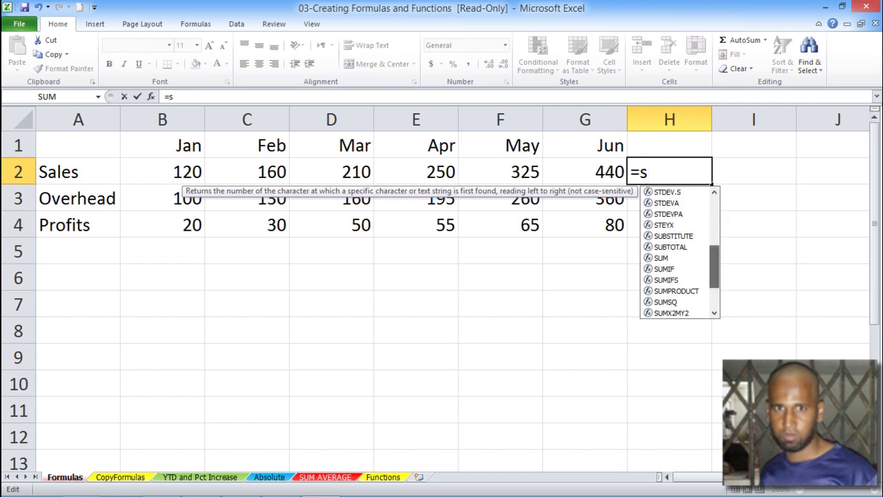
{"action": "left_click", "coordinate": [661, 257]}
{"action": "double_click", "coordinate": [661, 258]}
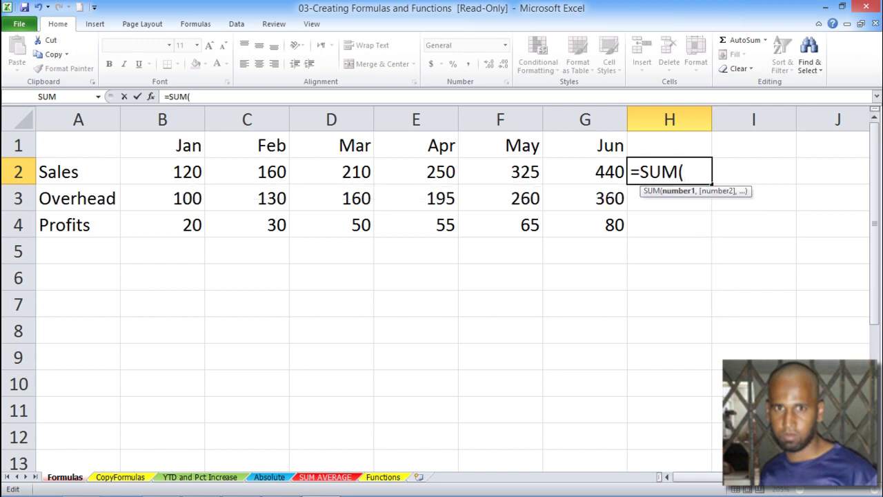
{"action": "left_click_drag", "start_coordinate": [165, 172], "coordinate": [587, 176]}
{"action": "key", "text": "Return"}
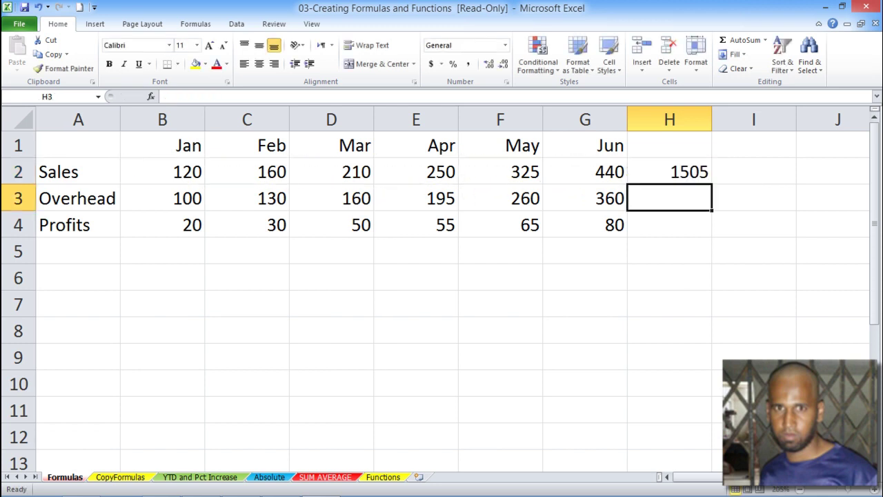
{"action": "left_click", "coordinate": [669, 172]}
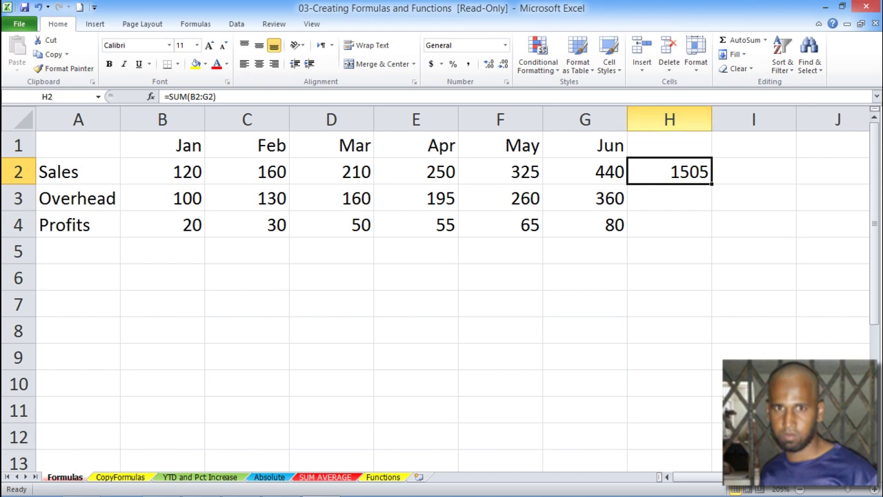
Try halving the Sales total in I2 with the formula =H2/2, and clear the cell.
{"action": "left_click", "coordinate": [755, 172]}
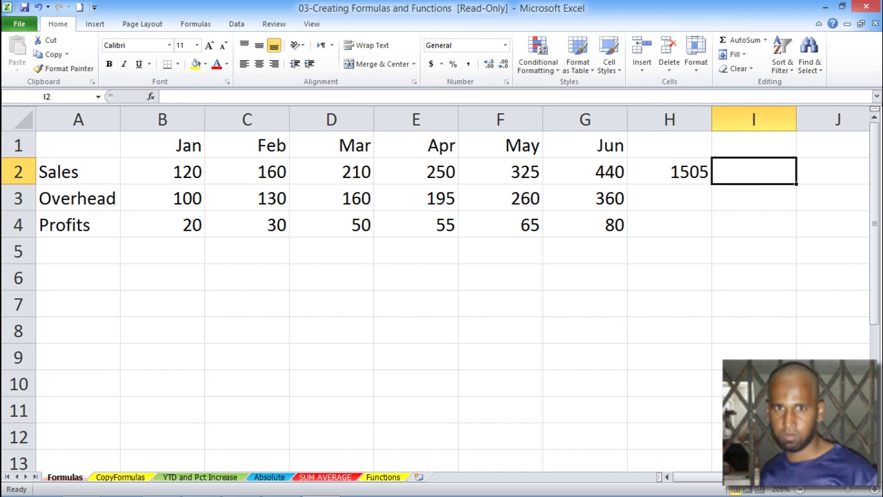
{"action": "type", "text": "="}
{"action": "key", "text": "Left"}
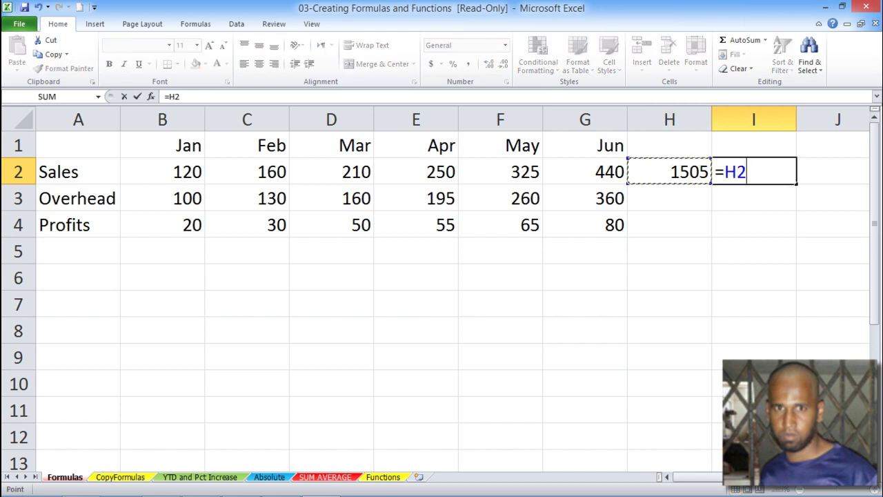
{"action": "type", "text": "/"}
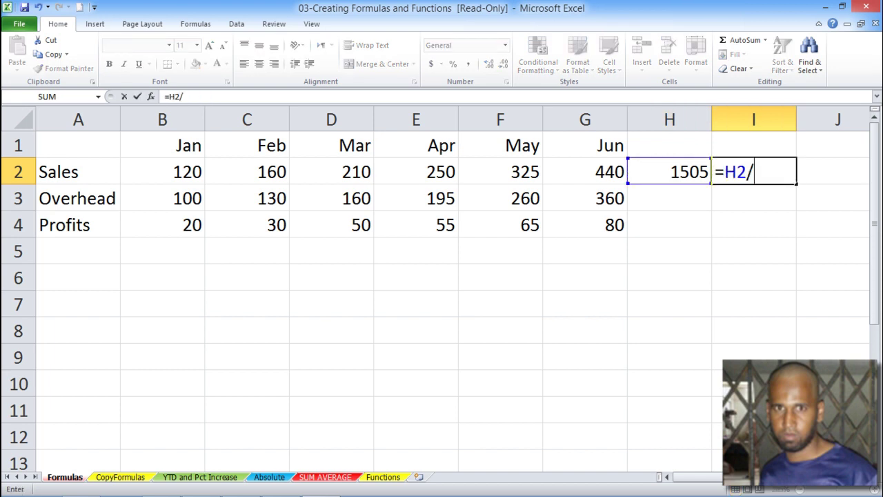
{"action": "type", "text": "2"}
{"action": "key", "text": "Return"}
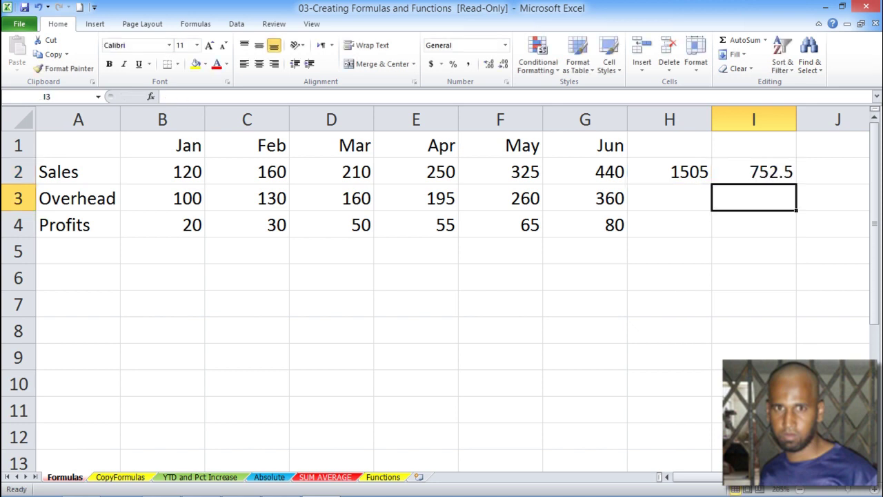
{"action": "left_click", "coordinate": [753, 171]}
{"action": "key", "text": "Delete"}
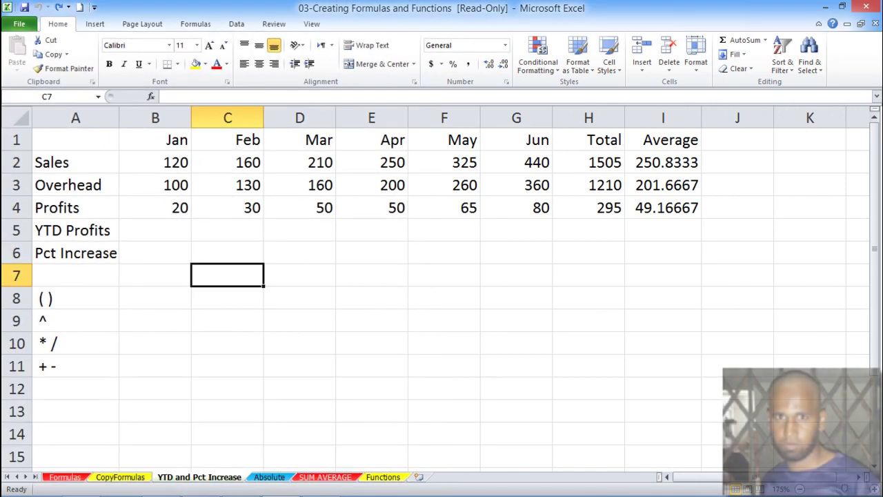
Examine the YTD Profits and Pct Increase rows and the January to March profit formulas on the YTD and Pct Increase sheet.
{"action": "left_click", "coordinate": [156, 230]}
{"action": "key", "text": "Right"}
{"action": "key", "text": "Right"}
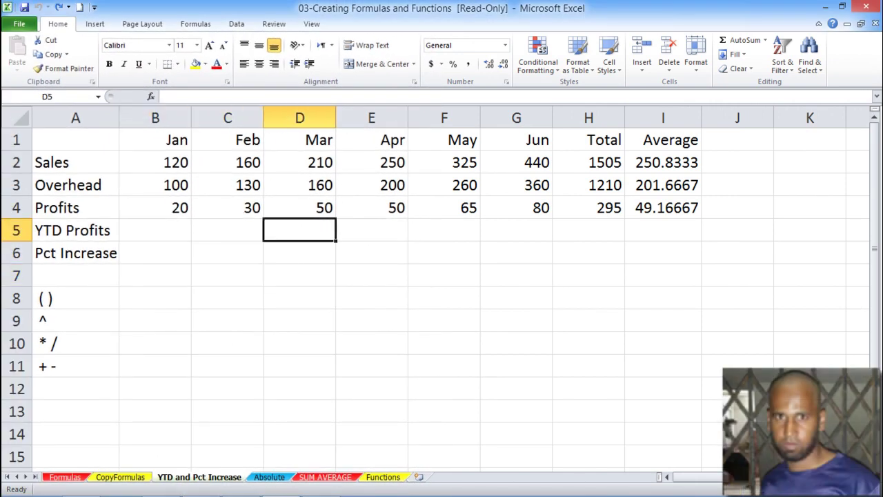
{"action": "left_click_drag", "start_coordinate": [156, 230], "coordinate": [663, 254]}
{"action": "left_click", "coordinate": [228, 321]}
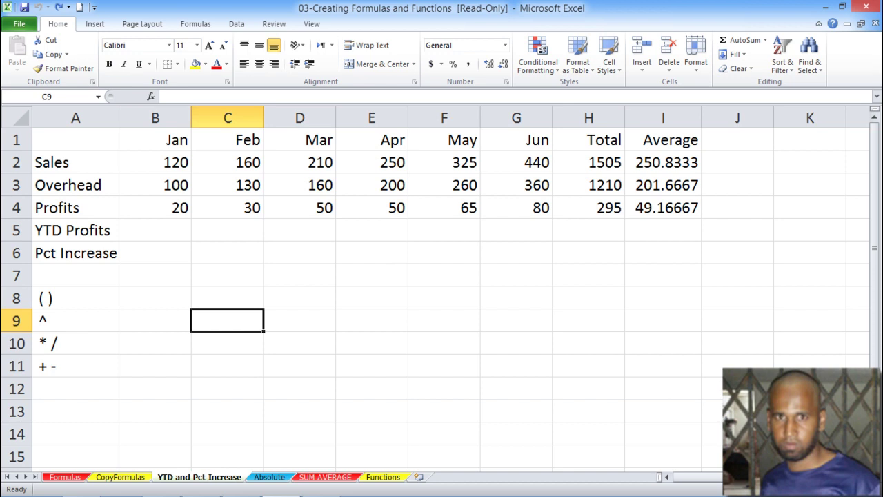
{"action": "left_click", "coordinate": [156, 207]}
{"action": "left_click", "coordinate": [227, 208]}
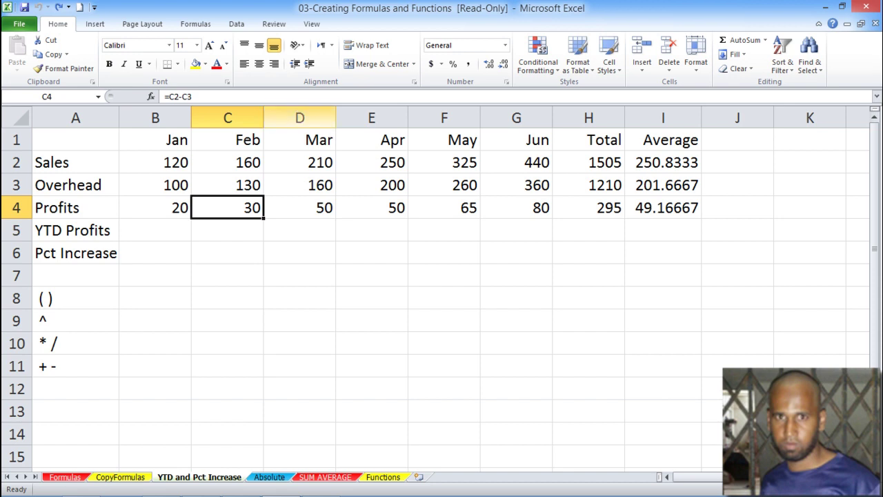
{"action": "left_click", "coordinate": [299, 207]}
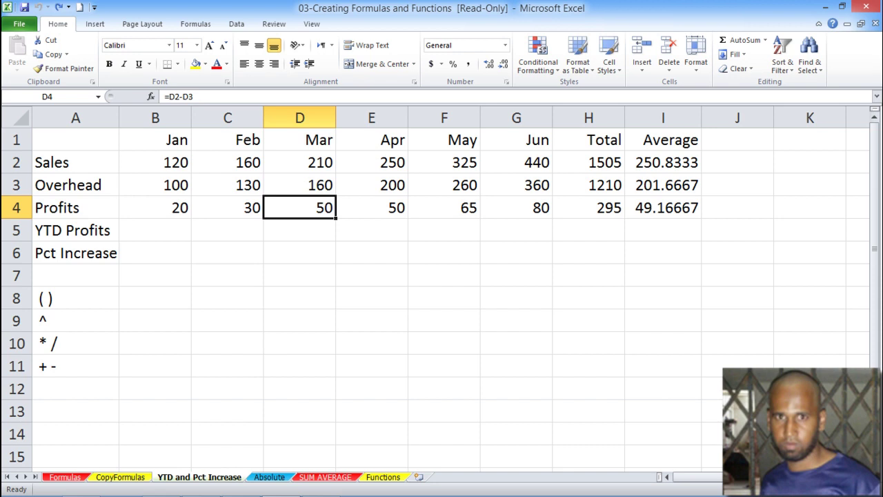
Enter the formula =B4 in B5 as January's year-to-date profit.
{"action": "left_click", "coordinate": [155, 230]}
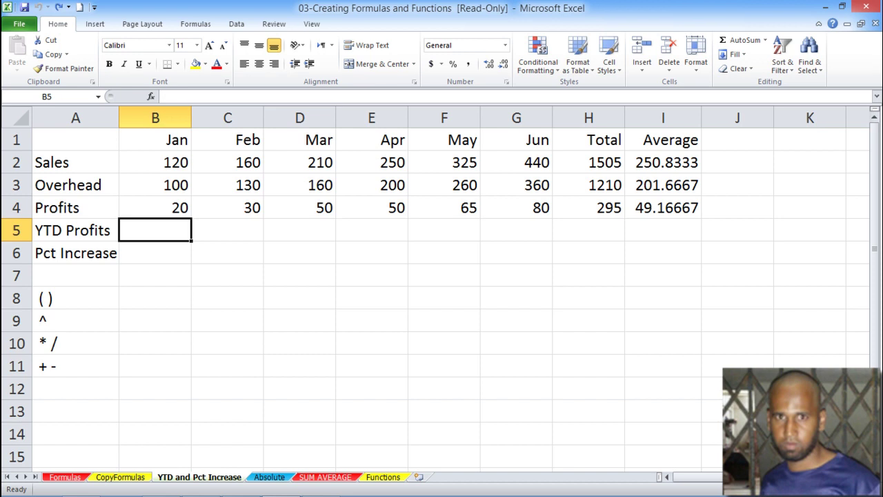
{"action": "type", "text": "="}
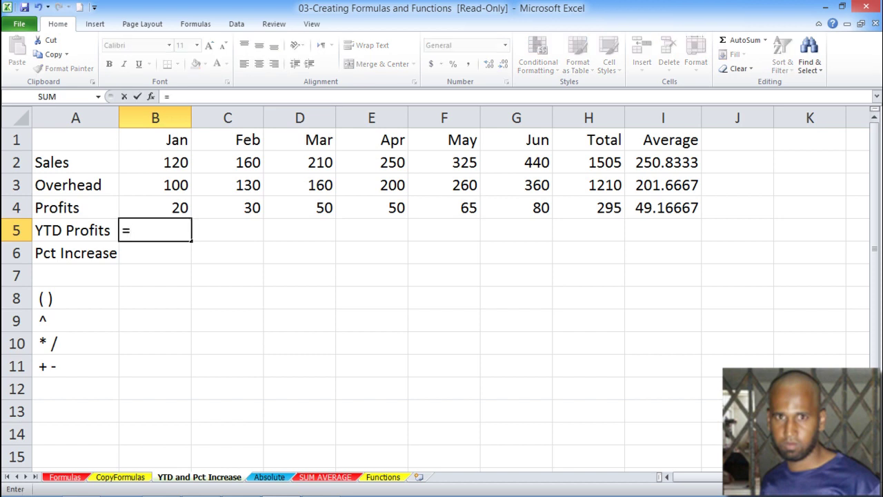
{"action": "left_click", "coordinate": [156, 208]}
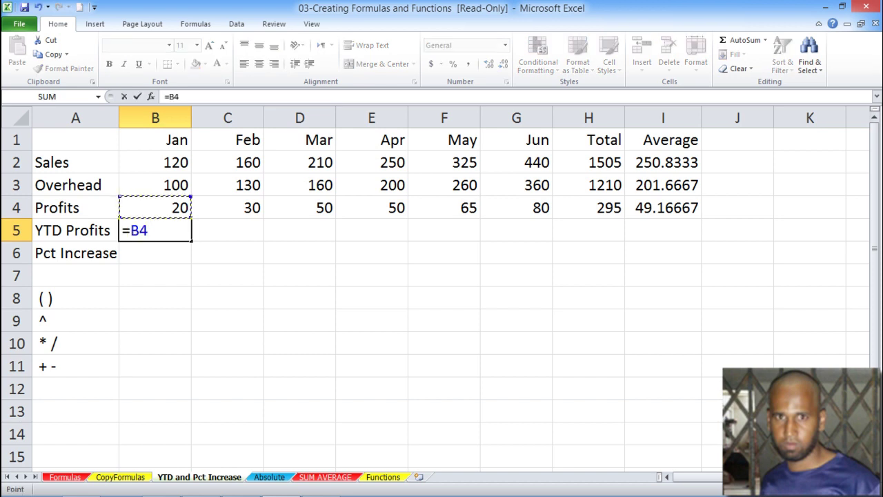
{"action": "key", "text": "Return"}
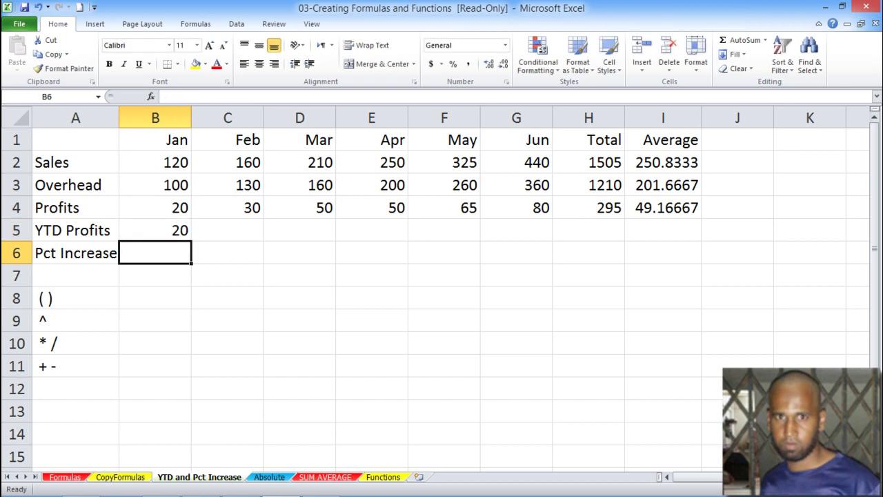
Enter the formula =B5+C4 in C5 for February's year-to-date profit.
{"action": "left_click", "coordinate": [155, 230]}
{"action": "left_click", "coordinate": [227, 231]}
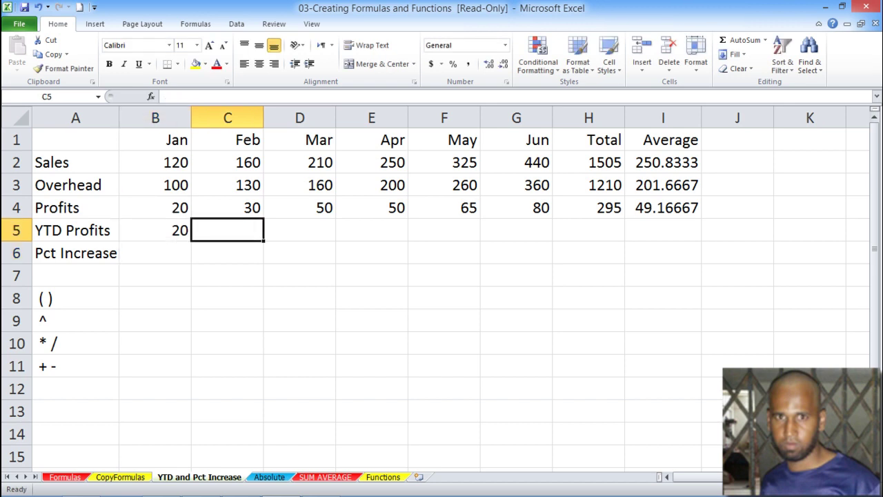
{"action": "type", "text": "="}
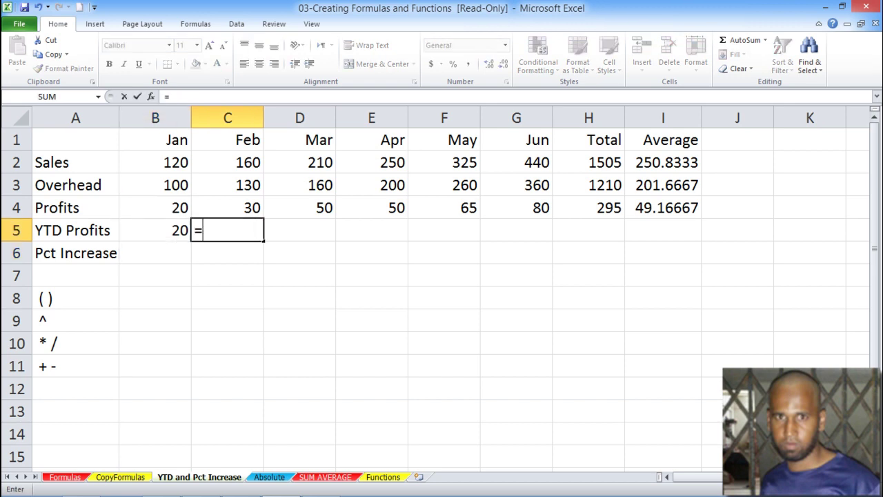
{"action": "left_click", "coordinate": [156, 230]}
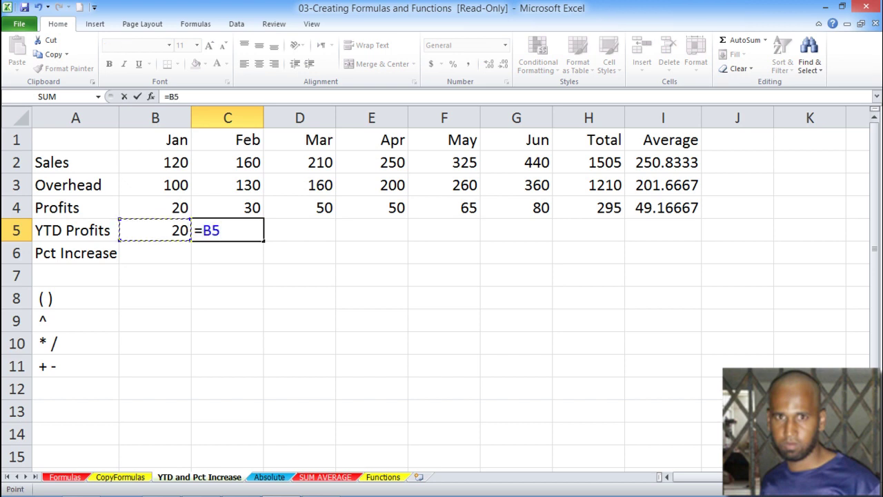
{"action": "type", "text": "+C4"}
{"action": "key", "text": "Return"}
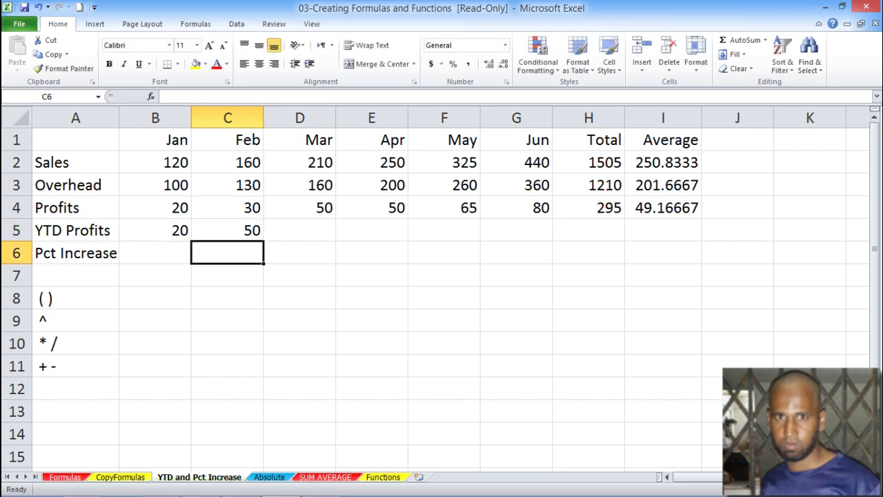
Fill the February YTD Profits formula from C5 across to G5 to cover March through June.
{"action": "left_click", "coordinate": [156, 276]}
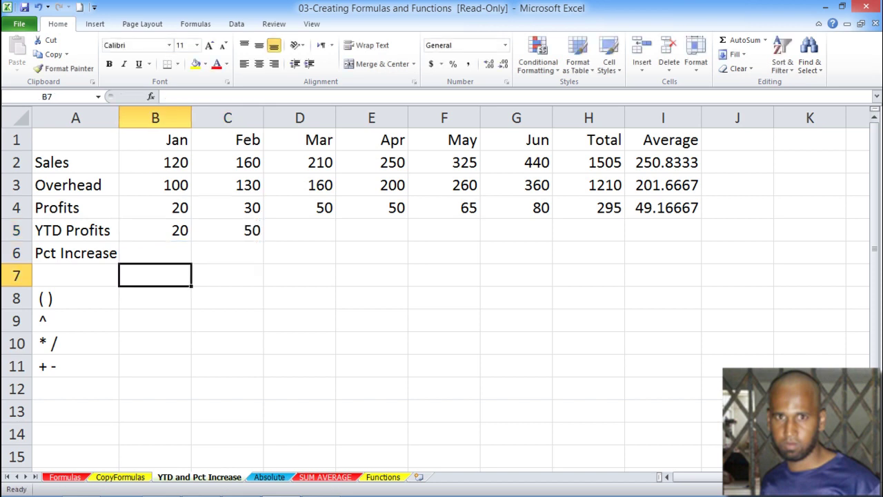
{"action": "left_click", "coordinate": [227, 230]}
{"action": "left_click_drag", "start_coordinate": [263, 241], "coordinate": [545, 238]}
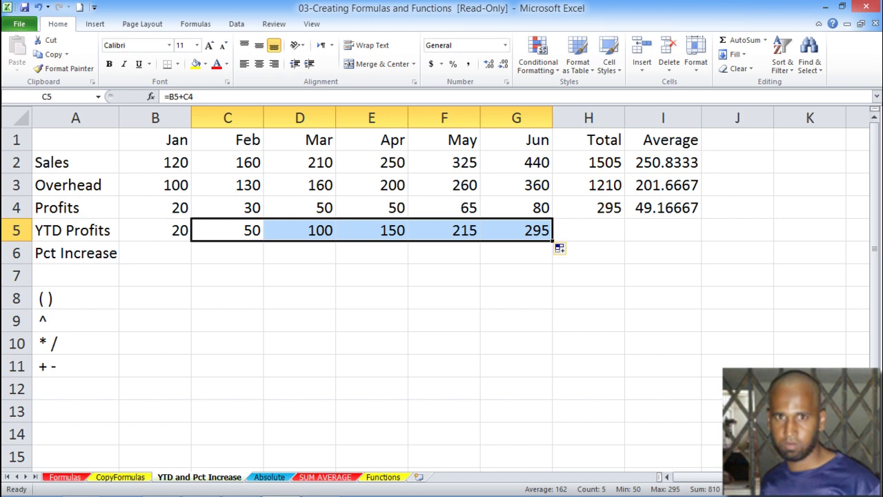
{"action": "left_click", "coordinate": [516, 298]}
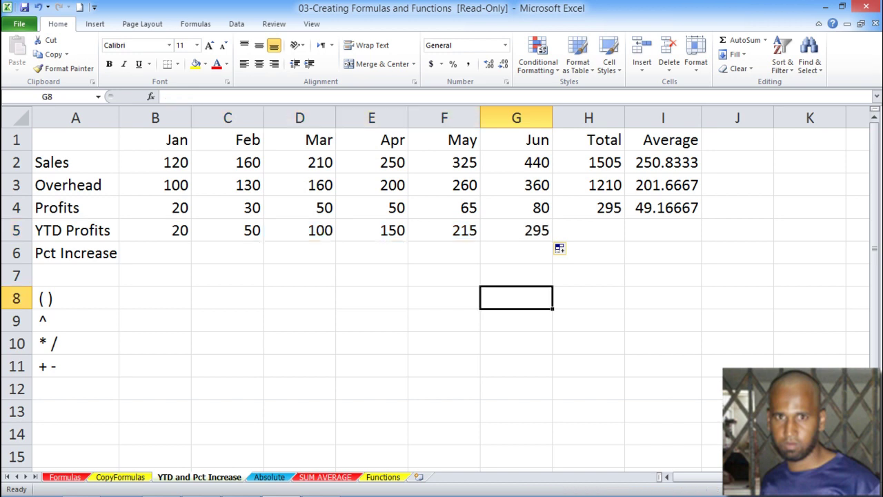
{"action": "left_click", "coordinate": [371, 320]}
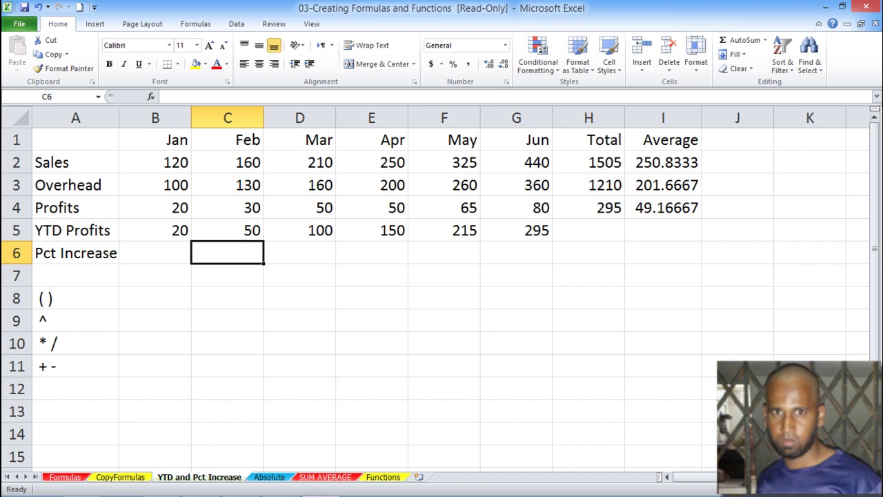
Enter the formula =(C4-B4)/B4 in C6 as February's percentage increase in profits.
{"action": "left_click", "coordinate": [156, 208]}
{"action": "left_click", "coordinate": [227, 207]}
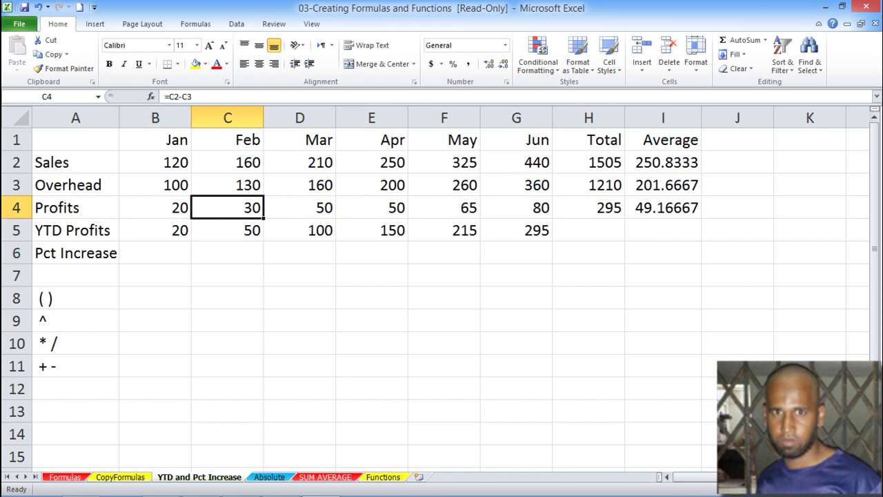
{"action": "left_click", "coordinate": [155, 208]}
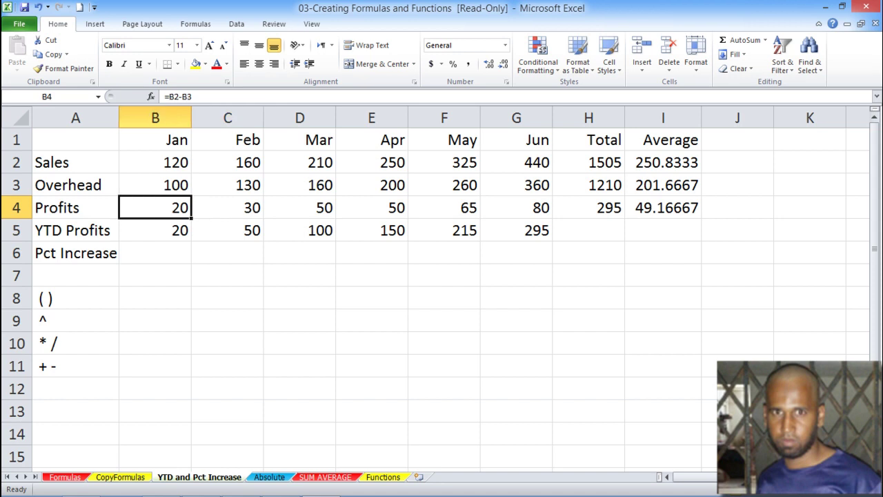
{"action": "left_click", "coordinate": [227, 253]}
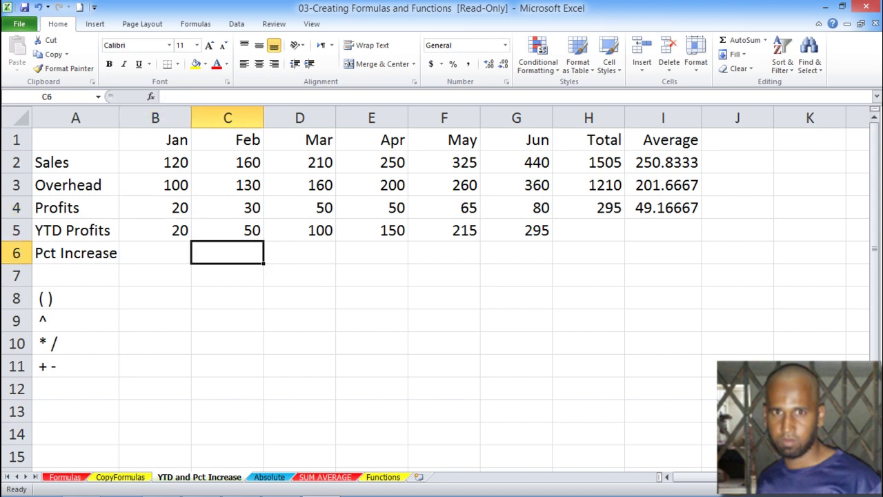
{"action": "type", "text": "="}
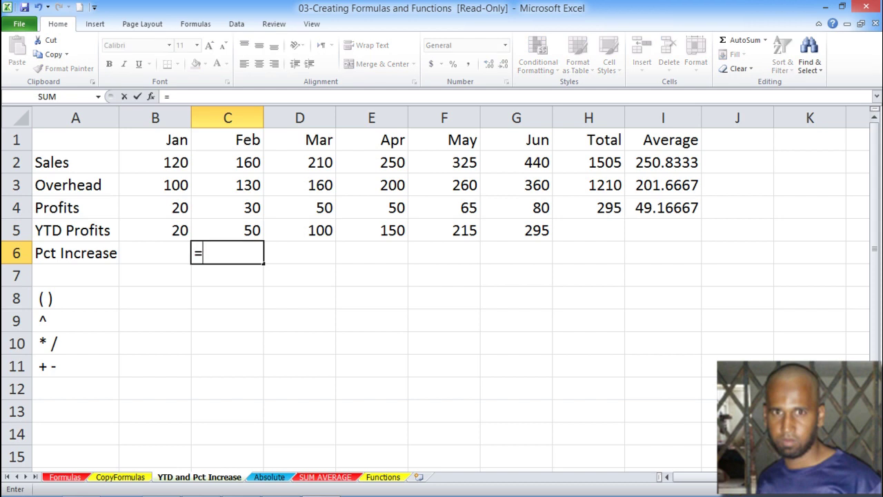
{"action": "type", "text": "("}
{"action": "left_click", "coordinate": [227, 207]}
{"action": "type", "text": "-"}
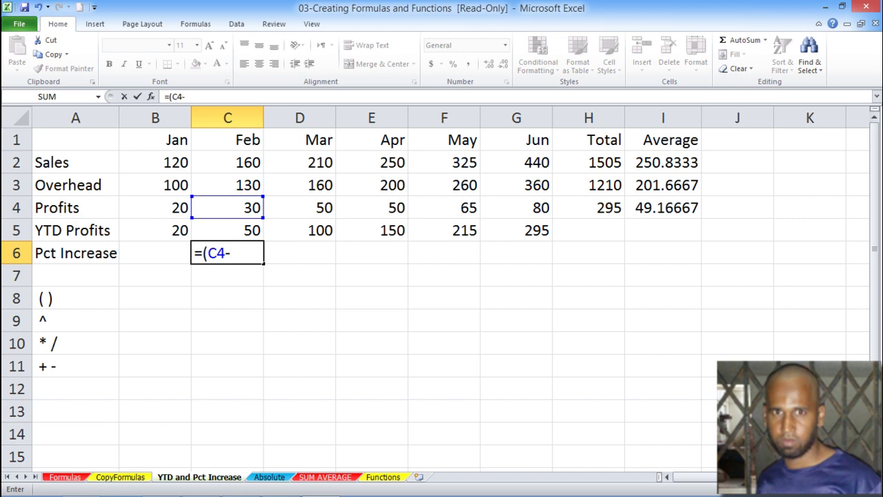
{"action": "left_click", "coordinate": [155, 207]}
{"action": "type", "text": ")/"}
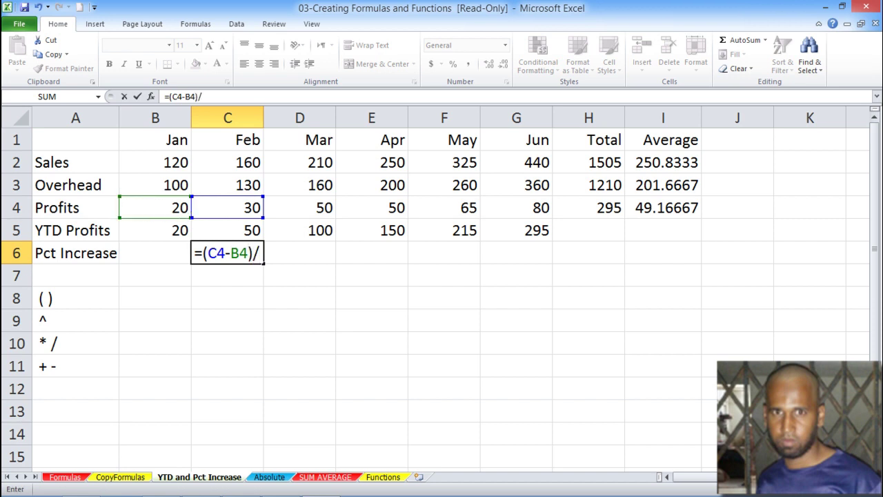
{"action": "left_click", "coordinate": [155, 207]}
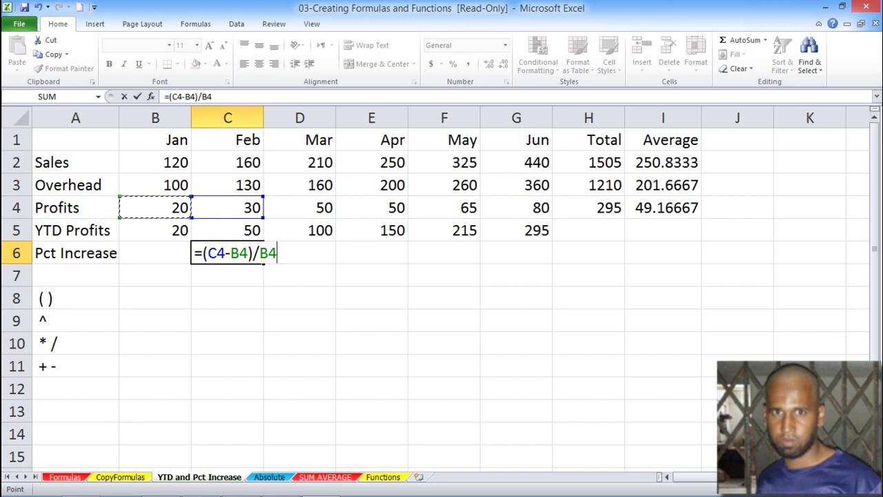
{"action": "key", "text": "Return"}
Format C6 as a percentage and fill its formula across to G6 for March through June, checking the March and April cells.
{"action": "left_click", "coordinate": [228, 253]}
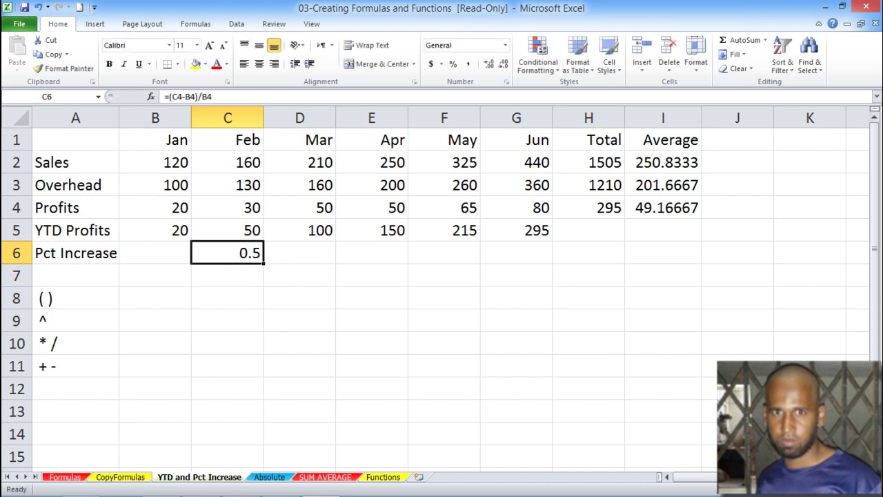
{"action": "left_click", "coordinate": [453, 63]}
{"action": "left_click_drag", "start_coordinate": [263, 264], "coordinate": [552, 264]}
{"action": "left_click", "coordinate": [300, 320]}
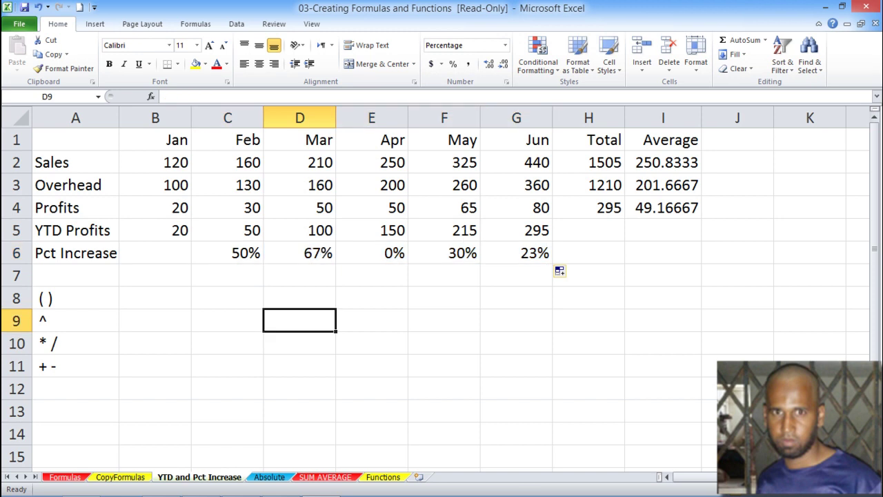
{"action": "left_click", "coordinate": [299, 253]}
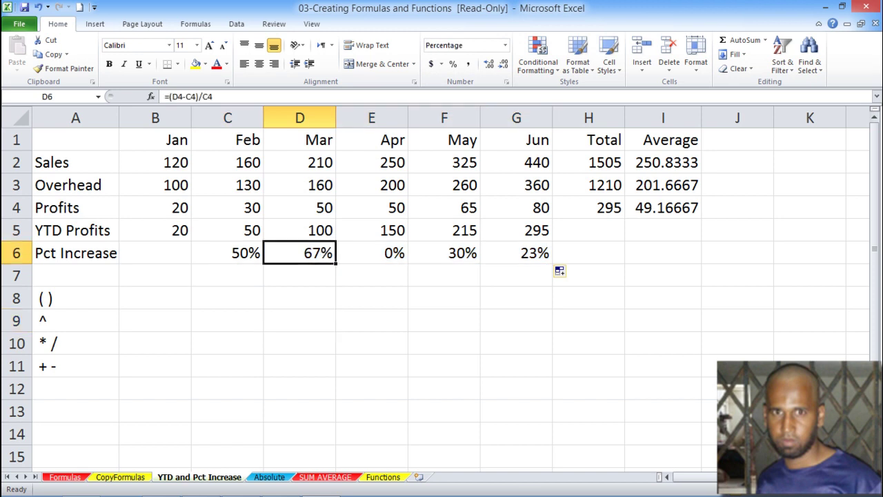
{"action": "left_click", "coordinate": [300, 208]}
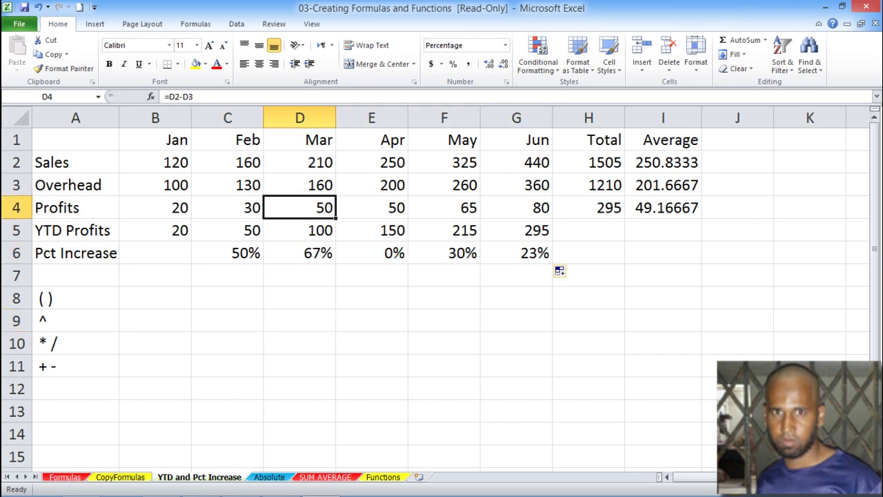
{"action": "left_click", "coordinate": [372, 208]}
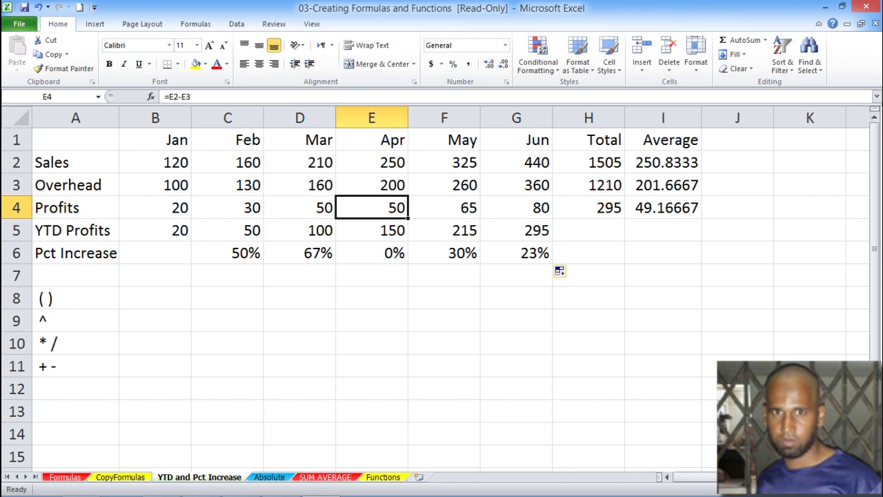
{"action": "left_click", "coordinate": [372, 254]}
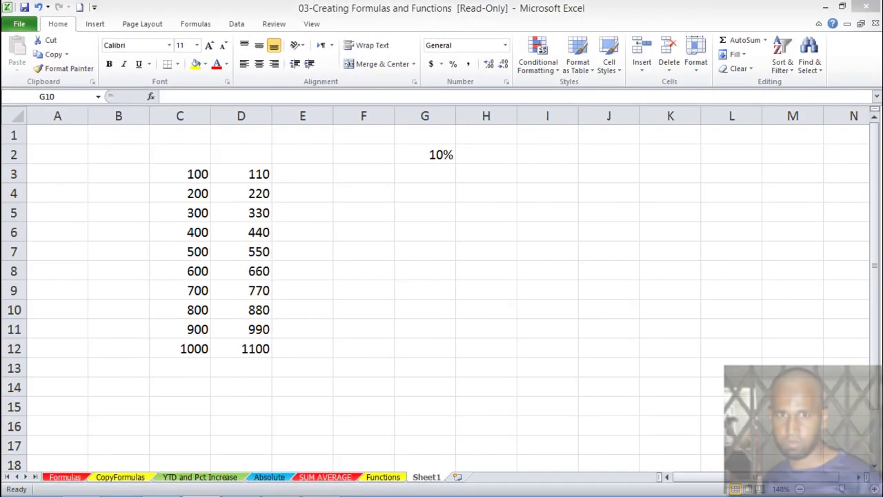
{"action": "left_click", "coordinate": [364, 232]}
{"action": "left_click", "coordinate": [302, 193]}
{"action": "left_click", "coordinate": [364, 213]}
{"action": "left_click", "coordinate": [425, 270]}
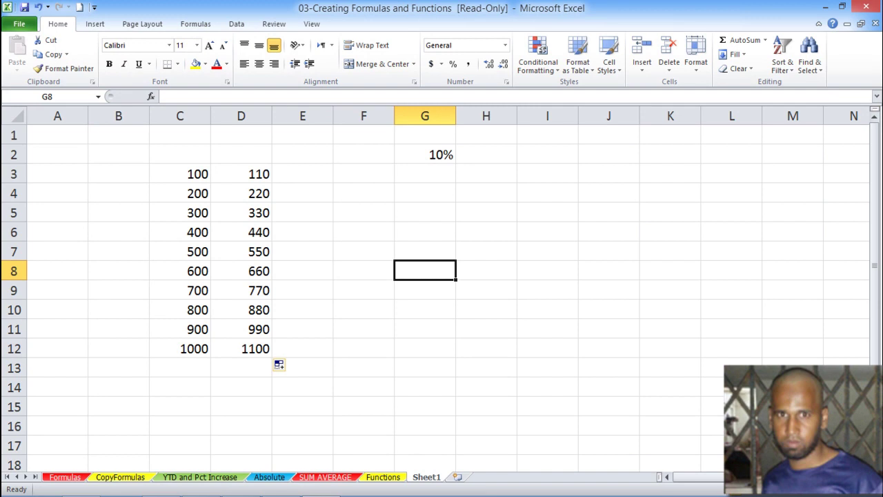
{"action": "left_click", "coordinate": [302, 173]}
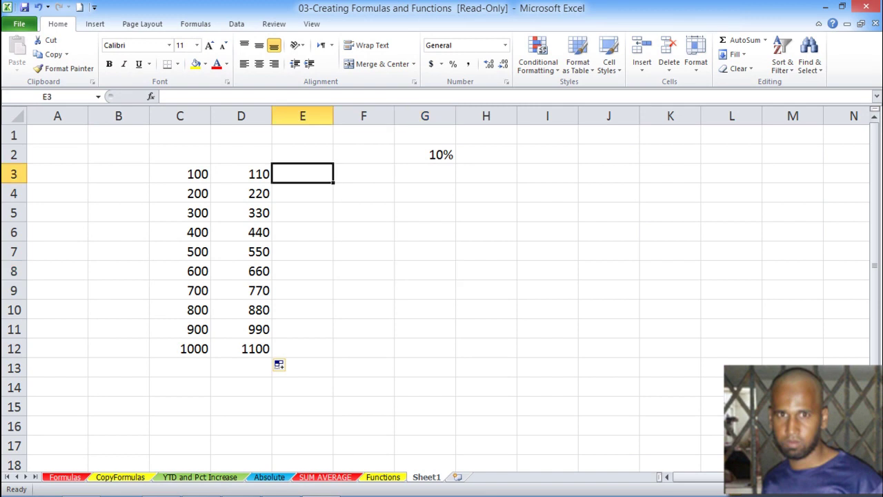
{"action": "type", "text": "="}
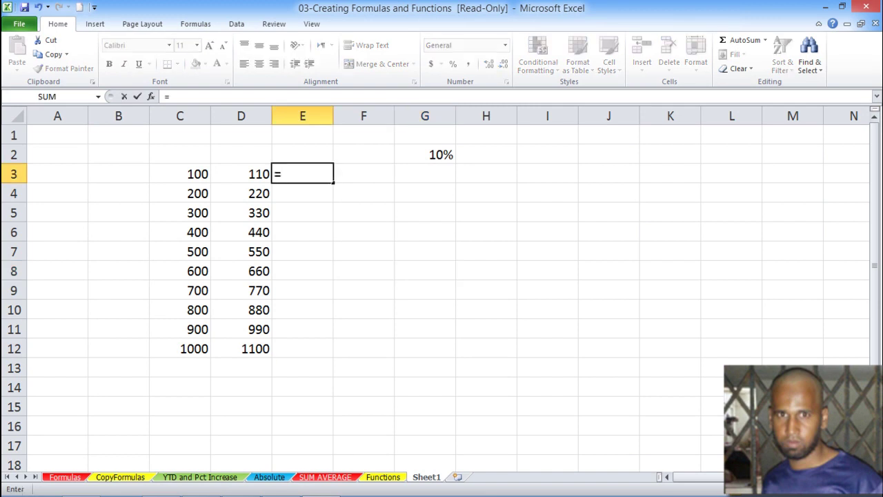
{"action": "left_click", "coordinate": [364, 213]}
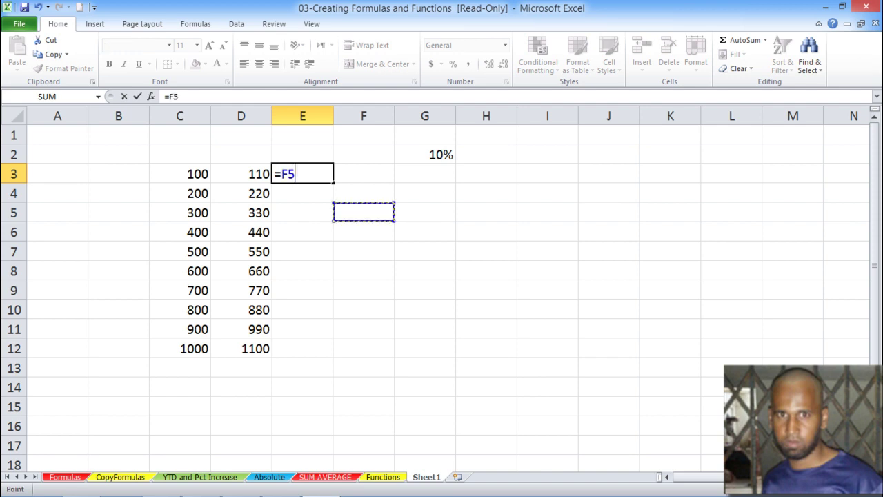
{"action": "key", "text": "Escape"}
Clear D3:D13 on Sheet1 and enter the formula =C3*G2+C3 in D3 to add the percentage to the first amount.
{"action": "left_click_drag", "start_coordinate": [240, 173], "coordinate": [241, 368]}
{"action": "key", "text": "Delete"}
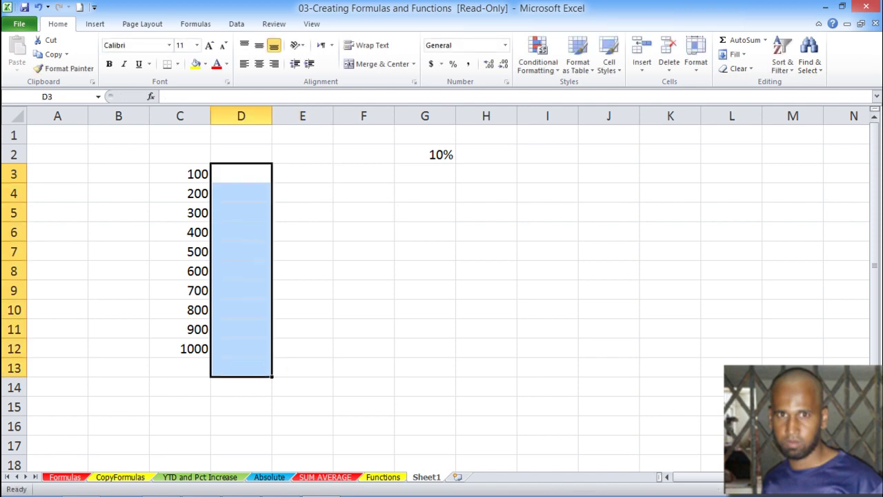
{"action": "left_click", "coordinate": [241, 174]}
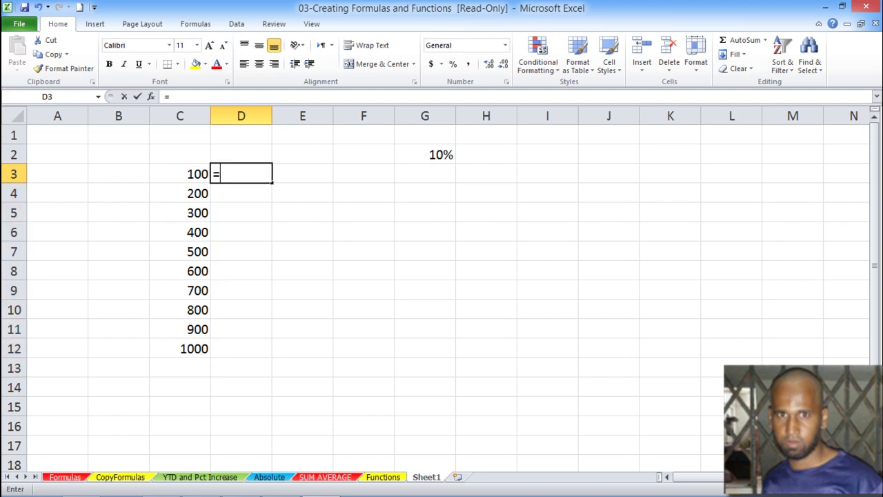
{"action": "type", "text": "="}
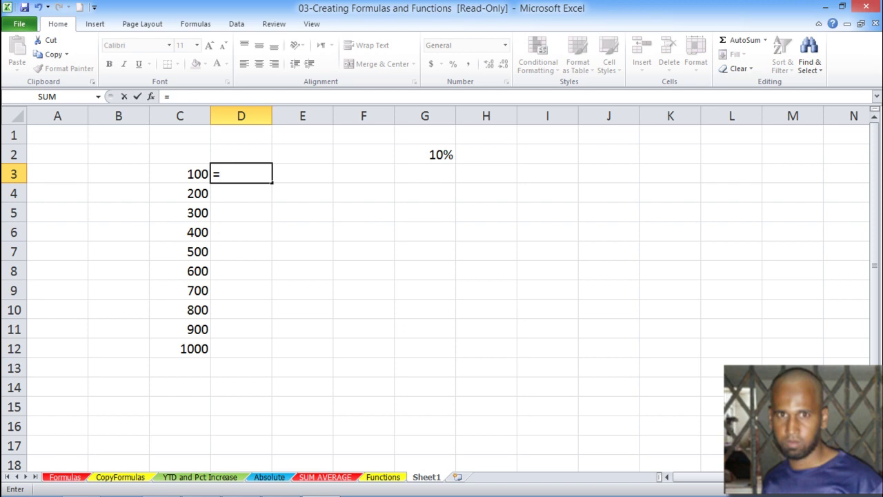
{"action": "left_click", "coordinate": [180, 174]}
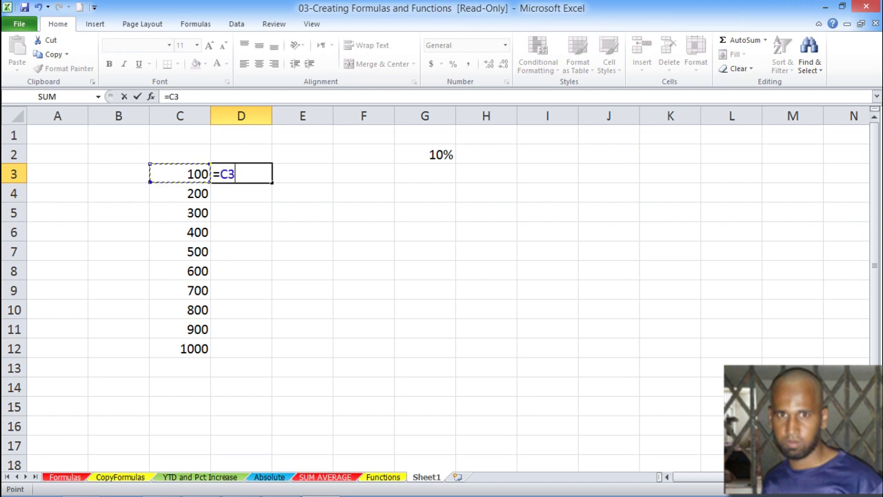
{"action": "type", "text": "*"}
{"action": "left_click", "coordinate": [425, 155]}
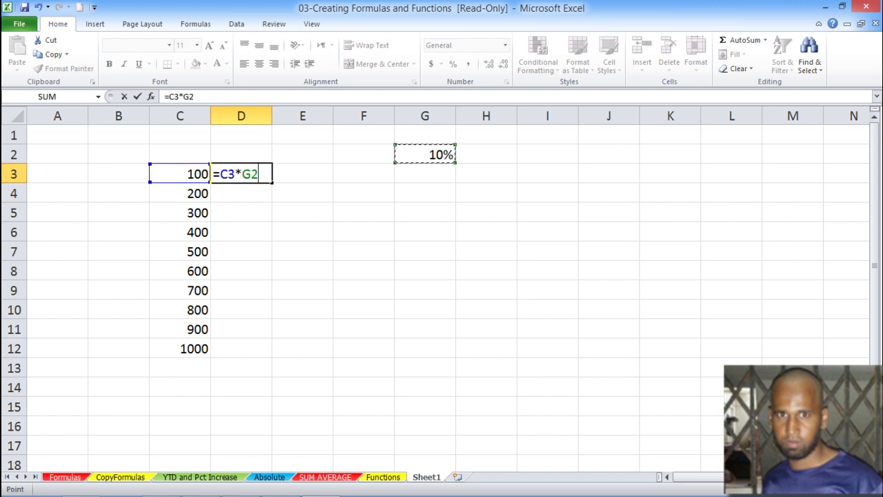
{"action": "type", "text": "+"}
{"action": "left_click", "coordinate": [179, 174]}
{"action": "key", "text": "Return"}
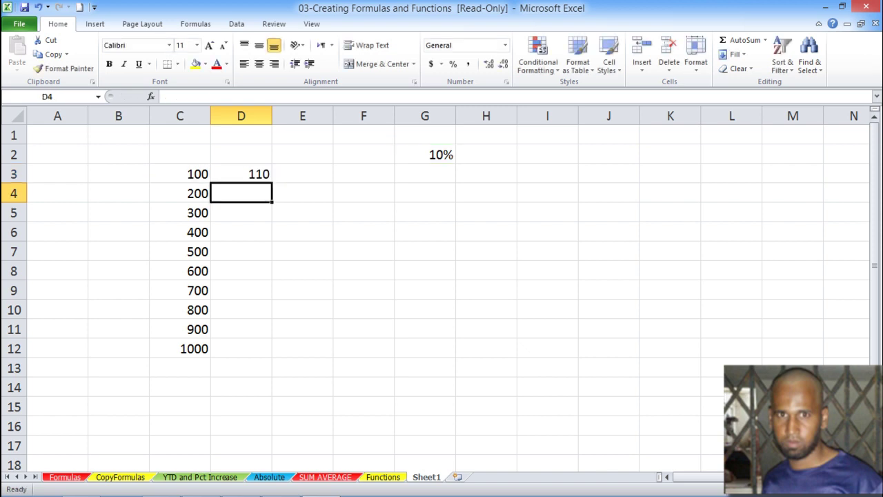
Try the formula =C7*G2 in D7 and clear D7:D8 again.
{"action": "left_click", "coordinate": [179, 252]}
{"action": "left_click", "coordinate": [241, 251]}
{"action": "type", "text": "="}
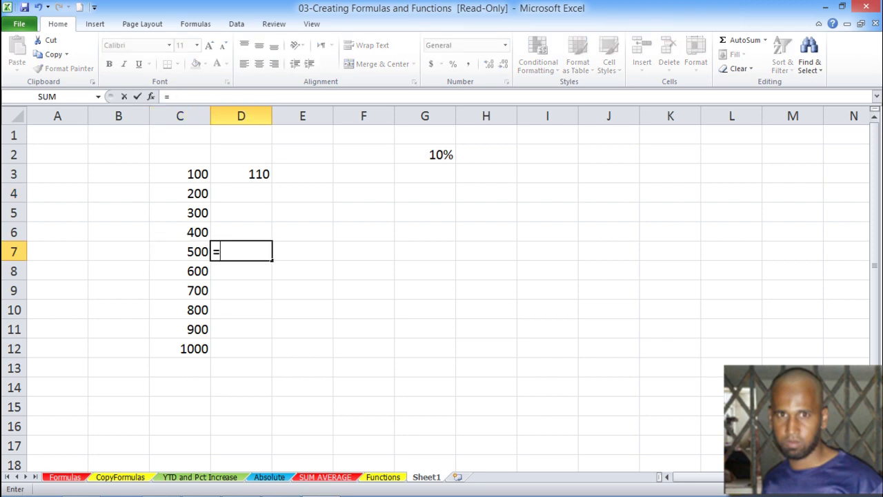
{"action": "left_click", "coordinate": [180, 251]}
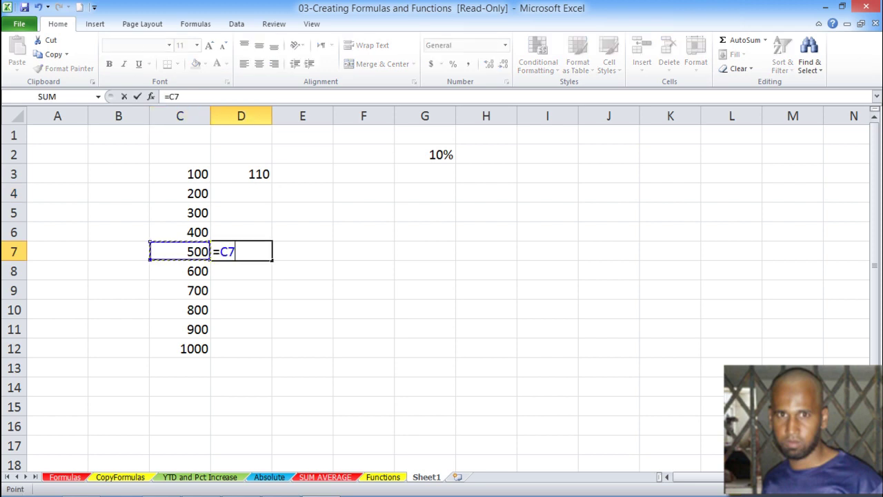
{"action": "type", "text": "*"}
{"action": "left_click", "coordinate": [425, 154]}
{"action": "key", "text": "Return"}
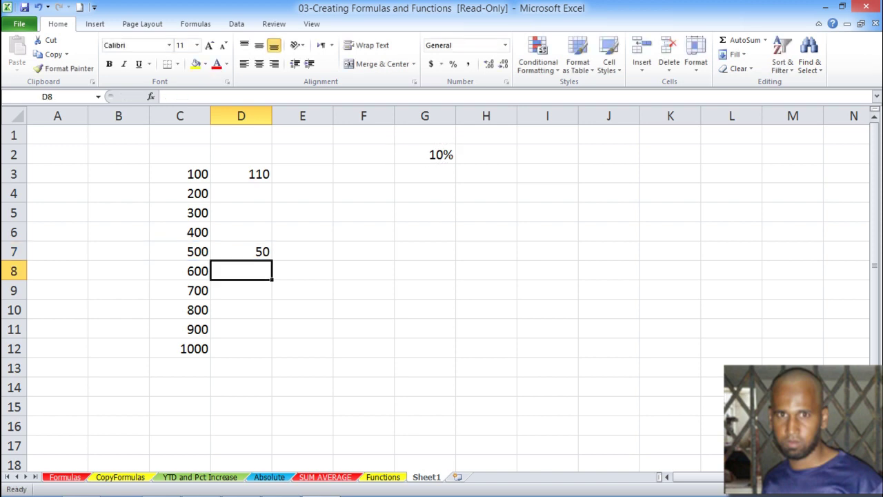
{"action": "left_click_drag", "start_coordinate": [240, 251], "coordinate": [241, 270]}
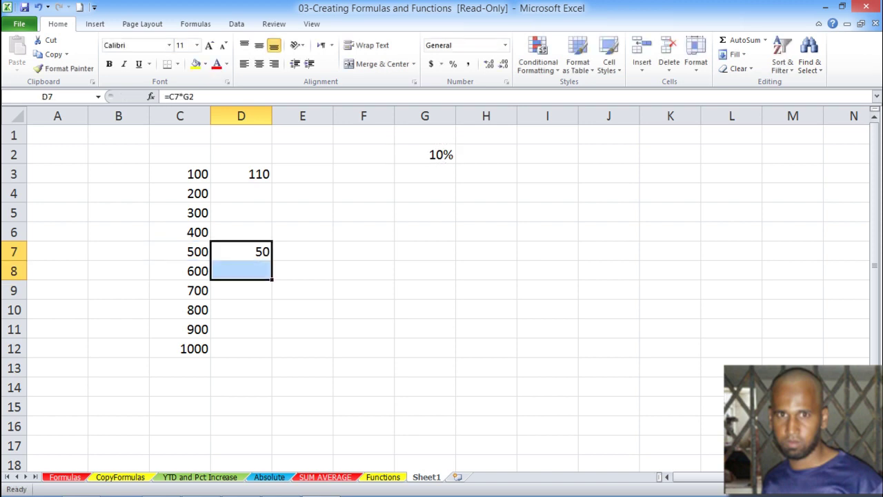
{"action": "key", "text": "Delete"}
{"action": "left_click", "coordinate": [302, 232]}
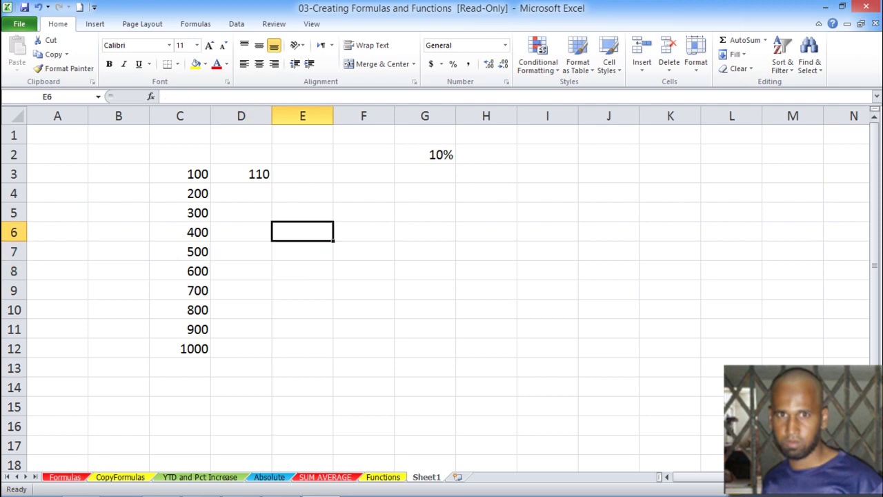
Try filling the relative-reference formula from D3 down to D12.
{"action": "left_click", "coordinate": [241, 174]}
{"action": "left_click_drag", "start_coordinate": [272, 182], "coordinate": [271, 355]}
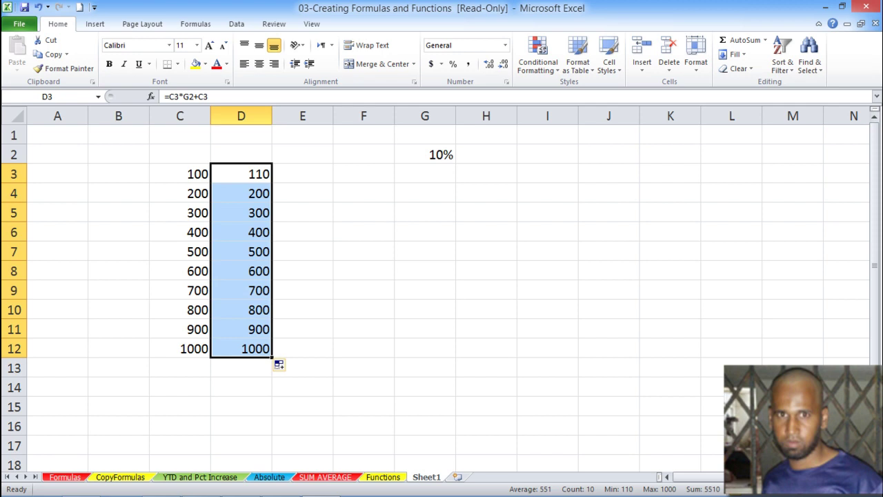
{"action": "left_click", "coordinate": [302, 213]}
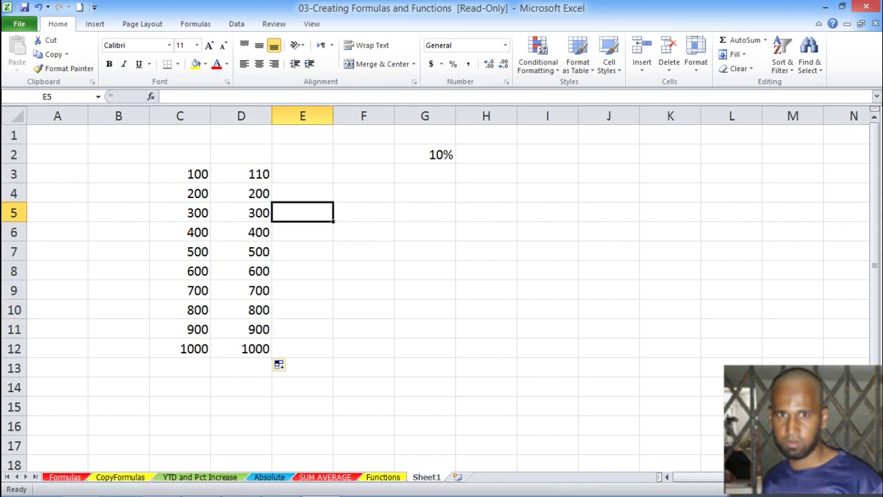
Clear D3:D12 and try starting the formula =C3*G2 in D3, removing the relative G2 reference again.
{"action": "left_click_drag", "start_coordinate": [241, 174], "coordinate": [241, 348]}
{"action": "key", "text": "Delete"}
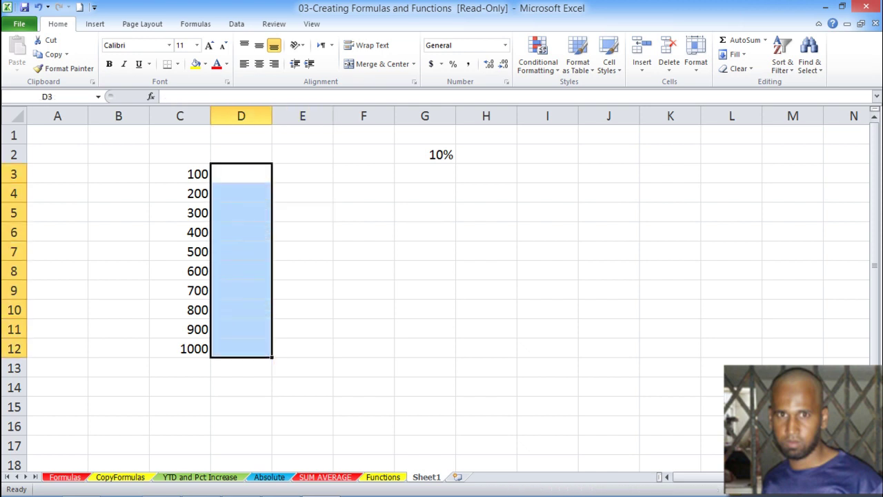
{"action": "left_click", "coordinate": [241, 174]}
{"action": "type", "text": "="}
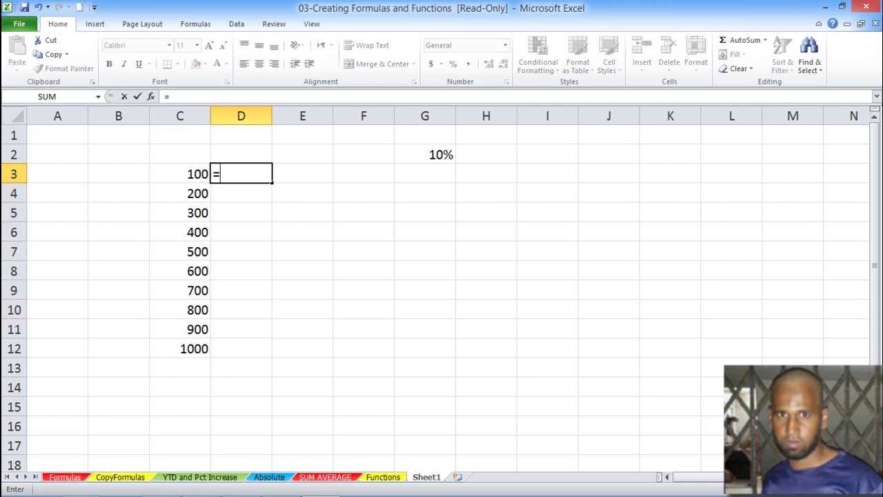
{"action": "key", "text": "Left"}
{"action": "type", "text": "*"}
{"action": "left_click", "coordinate": [425, 154]}
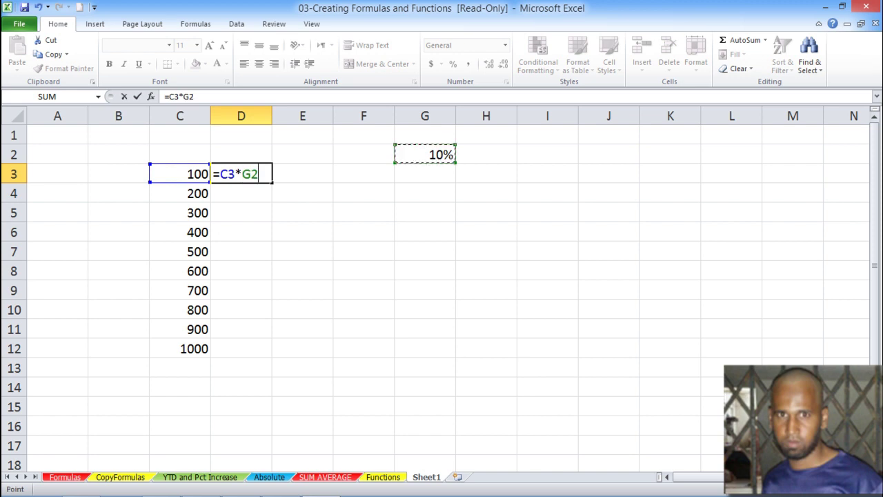
{"action": "type", "text": "+"}
{"action": "key", "text": "BackSpace"}
{"action": "key", "text": "BackSpace"}
{"action": "key", "text": "BackSpace"}
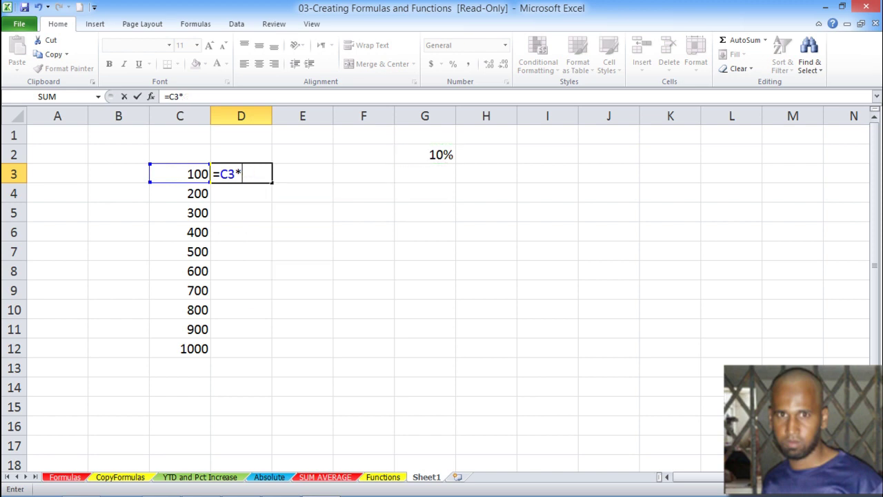
Try completing the D3 formula as =C3*$G$2+C3 with an absolute reference, and clear the cell again.
{"action": "left_click", "coordinate": [425, 154]}
{"action": "key", "text": "F4"}
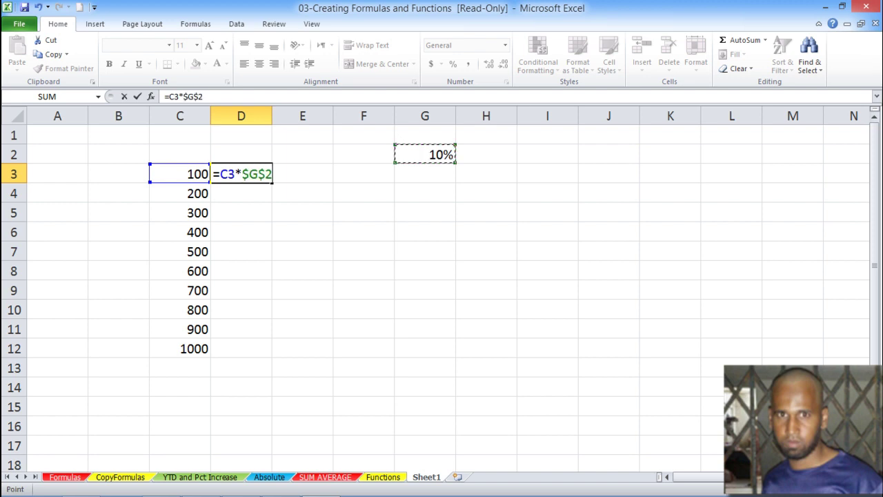
{"action": "type", "text": "+"}
{"action": "key", "text": "Left"}
{"action": "key", "text": "Return"}
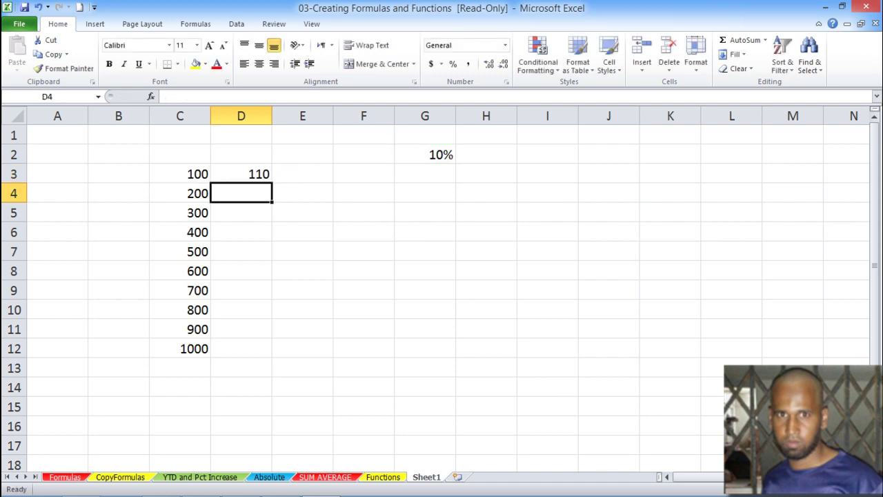
{"action": "key", "text": "Up"}
{"action": "key", "text": "Delete"}
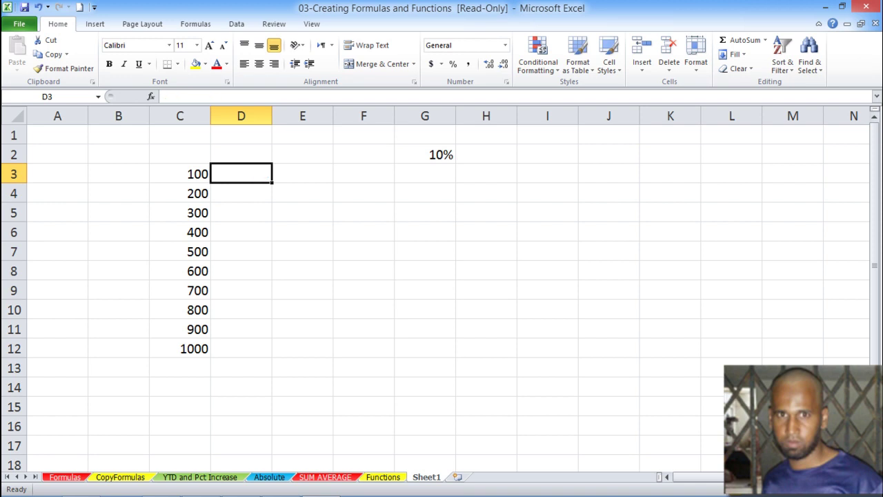
Enter the formula =C3*$G$2+C3 in D3, using an absolute reference to the percentage cell.
{"action": "type", "text": "="}
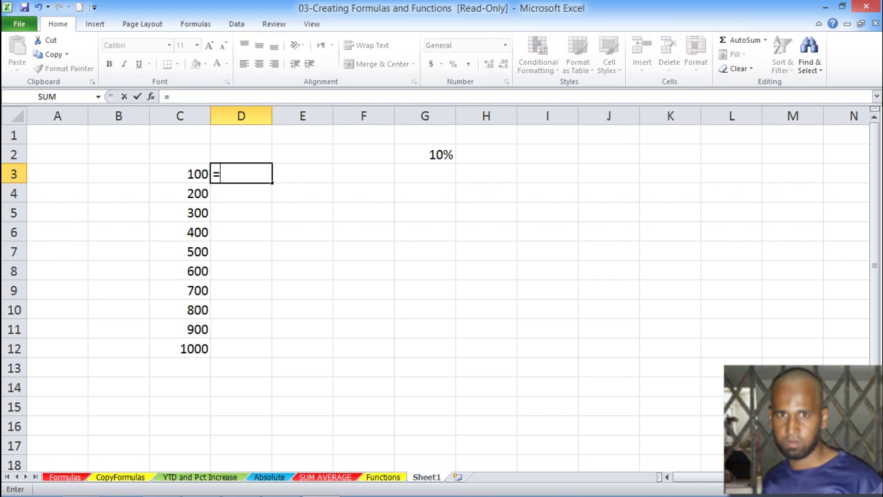
{"action": "key", "text": "Left"}
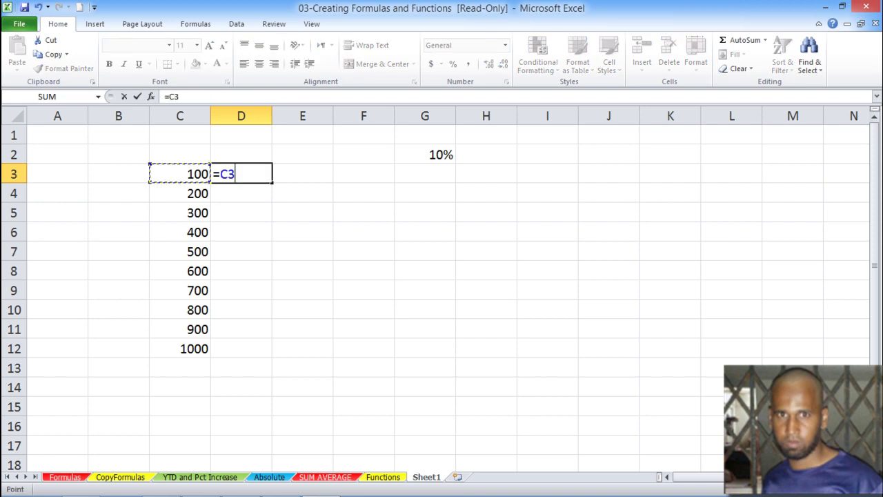
{"action": "type", "text": "*"}
{"action": "left_click", "coordinate": [425, 154]}
{"action": "key", "text": "F4"}
{"action": "type", "text": "+"}
{"action": "left_click", "coordinate": [180, 174]}
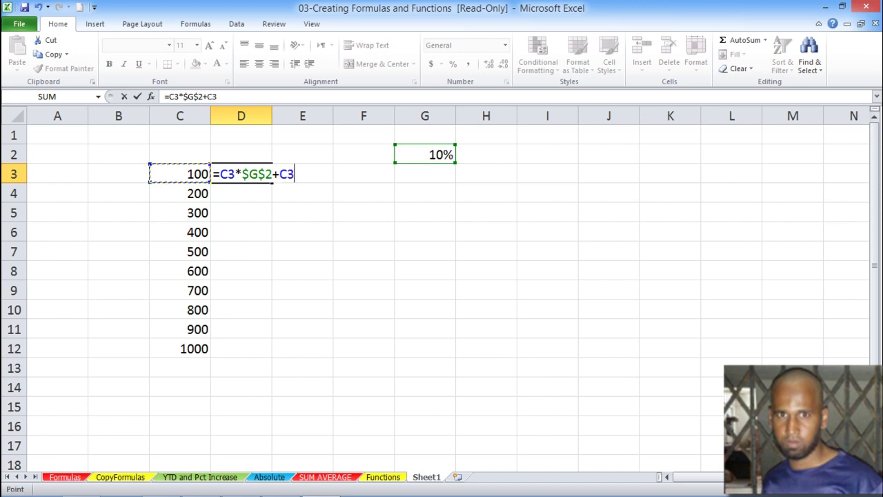
{"action": "key", "text": "Return"}
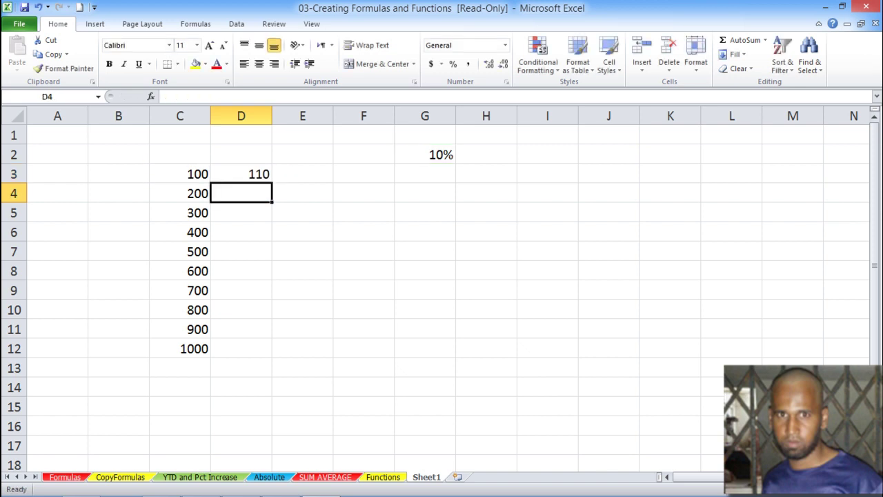
Fill the absolute-reference formula from D3 down to D12.
{"action": "left_click", "coordinate": [241, 174]}
{"action": "left_click_drag", "start_coordinate": [272, 241], "coordinate": [271, 355]}
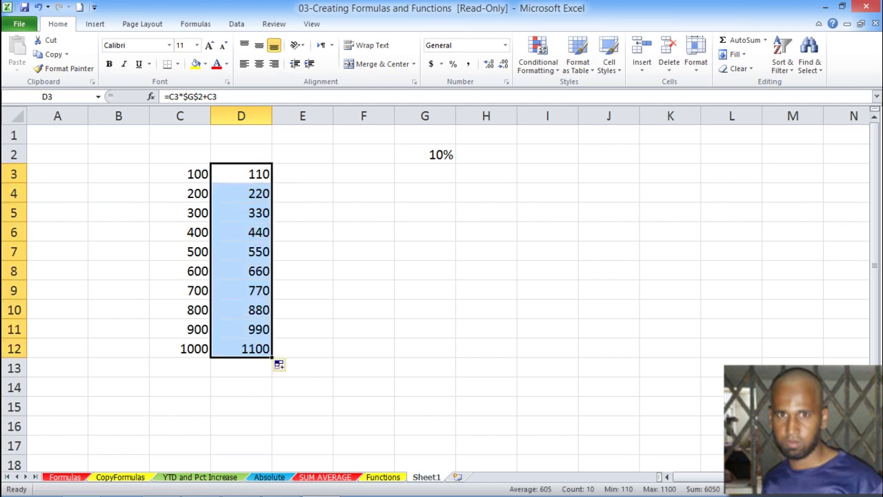
{"action": "left_click", "coordinate": [302, 310]}
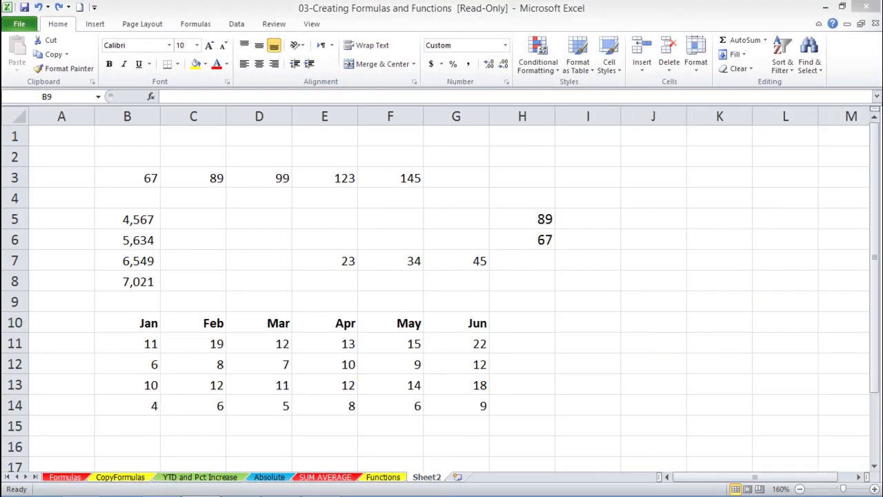
Try totalling B5:B8 on Sheet2 with AutoSum in B9, check the formula and clear B9 again.
{"action": "left_click", "coordinate": [390, 219]}
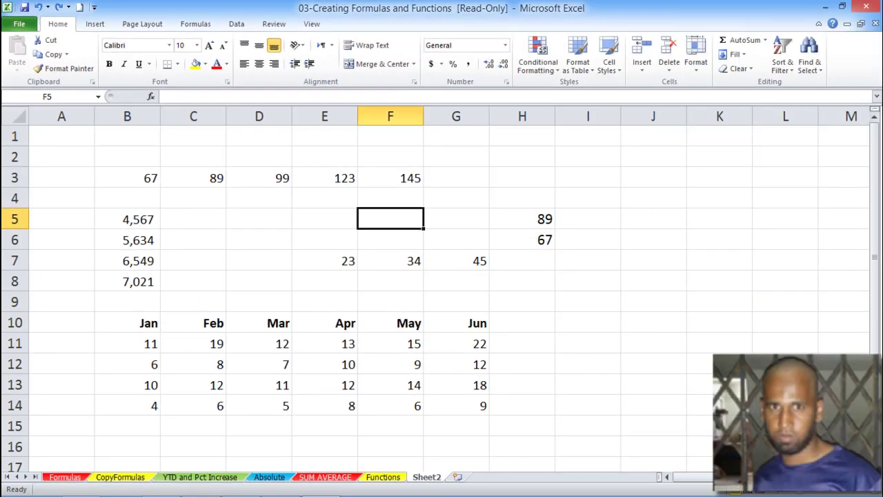
{"action": "left_click", "coordinate": [128, 302]}
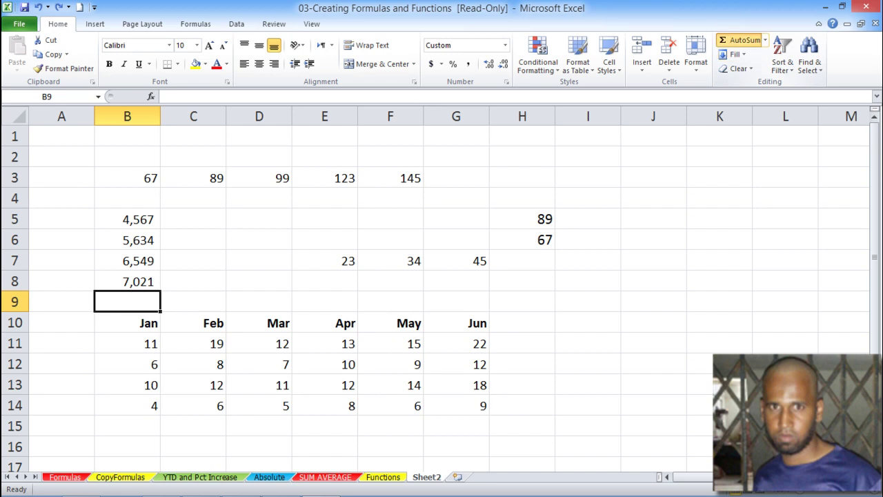
{"action": "left_click", "coordinate": [740, 40]}
{"action": "key", "text": "Return"}
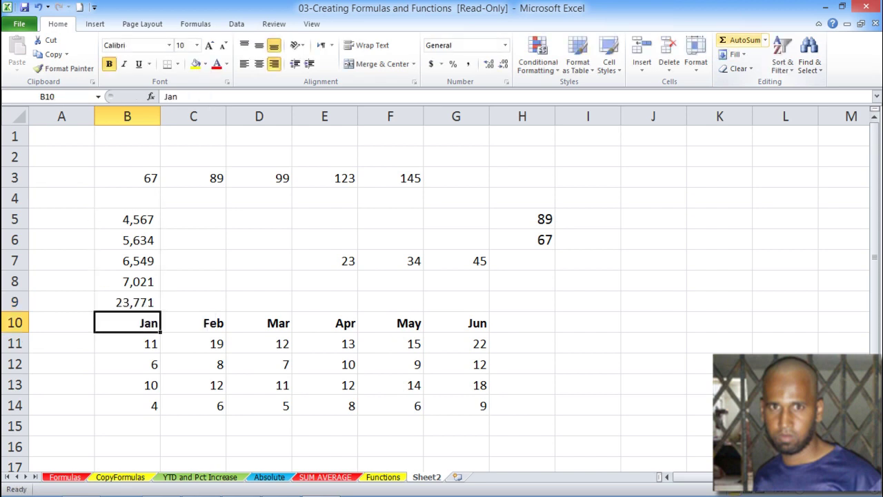
{"action": "left_click_drag", "start_coordinate": [127, 219], "coordinate": [127, 280]}
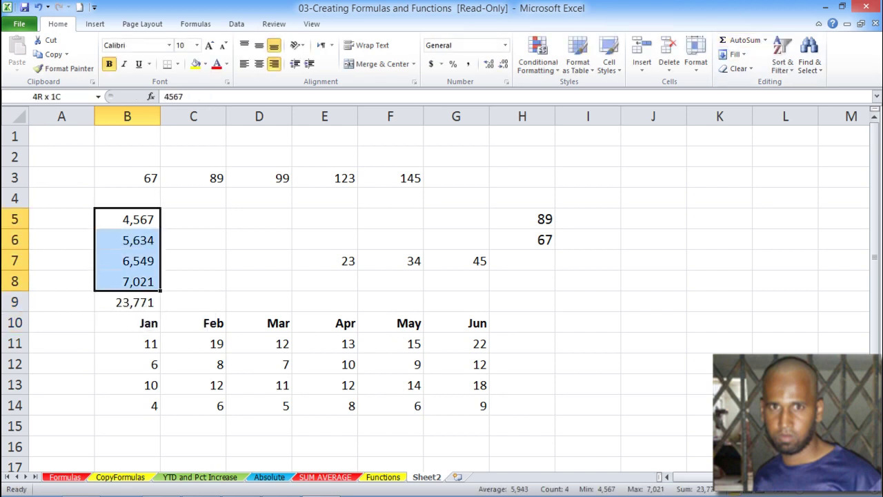
{"action": "left_click", "coordinate": [127, 302]}
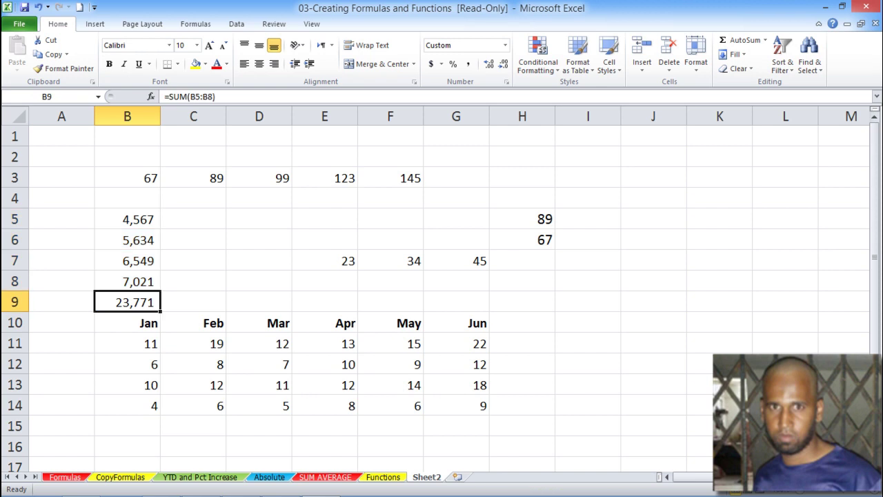
{"action": "key", "text": "Delete"}
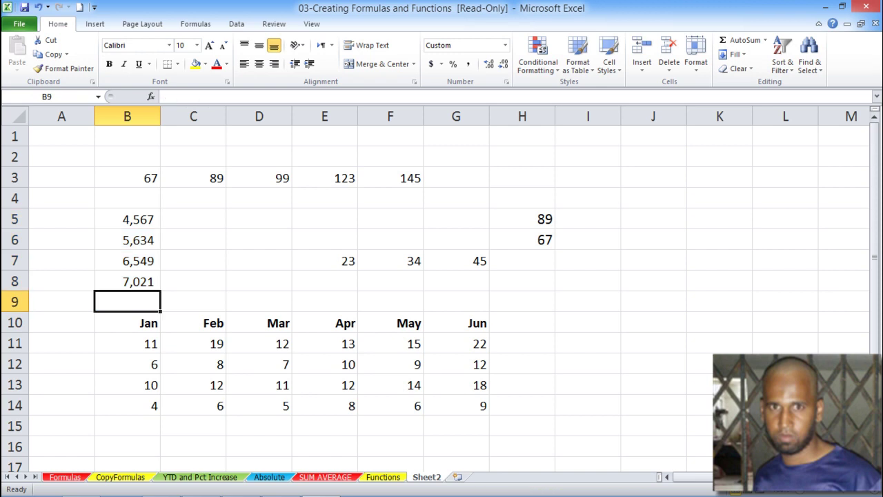
Try AutoSum in B4 with its suggested range B3, and clear the cell again.
{"action": "left_click", "coordinate": [127, 198]}
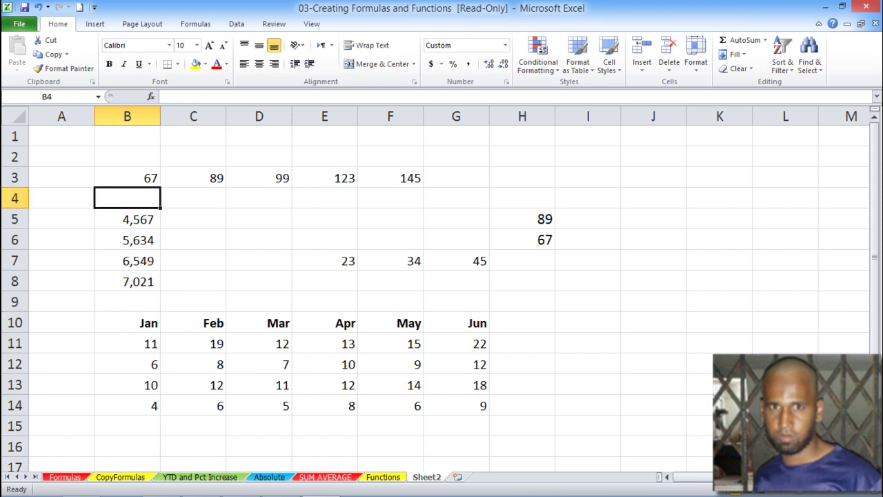
{"action": "left_click", "coordinate": [733, 40]}
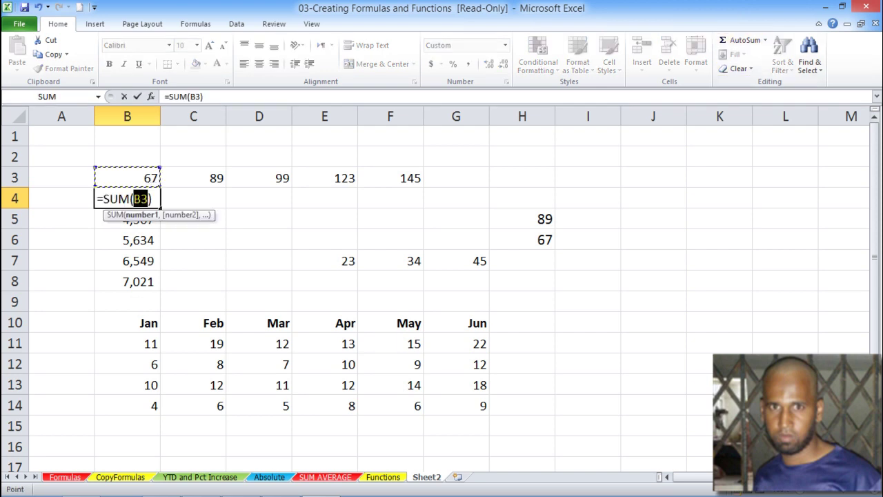
{"action": "key", "text": "Return"}
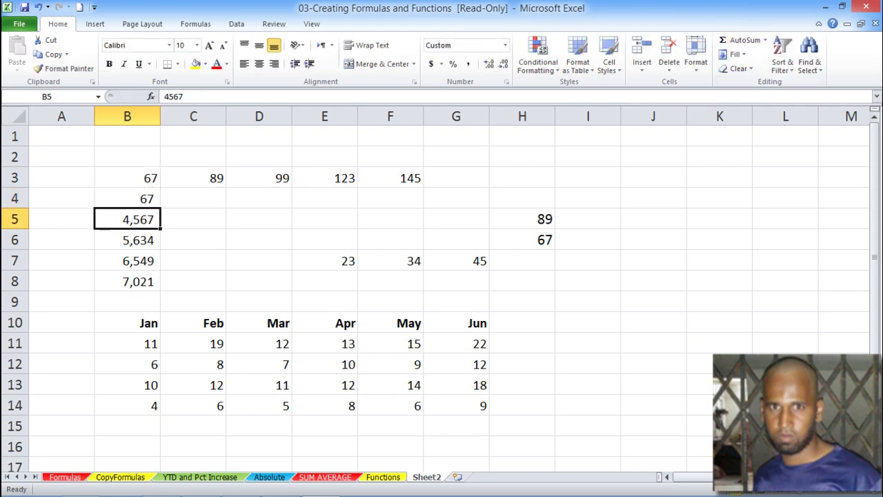
{"action": "left_click", "coordinate": [127, 198]}
{"action": "key", "text": "Delete"}
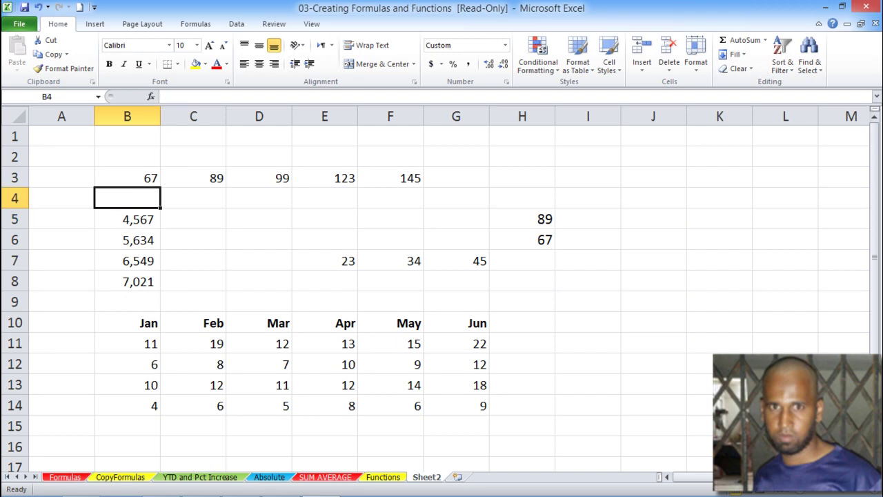
Try AutoSum in B4 with the range changed to B5:B8, check the formula and clear the cell again.
{"action": "left_click", "coordinate": [738, 40]}
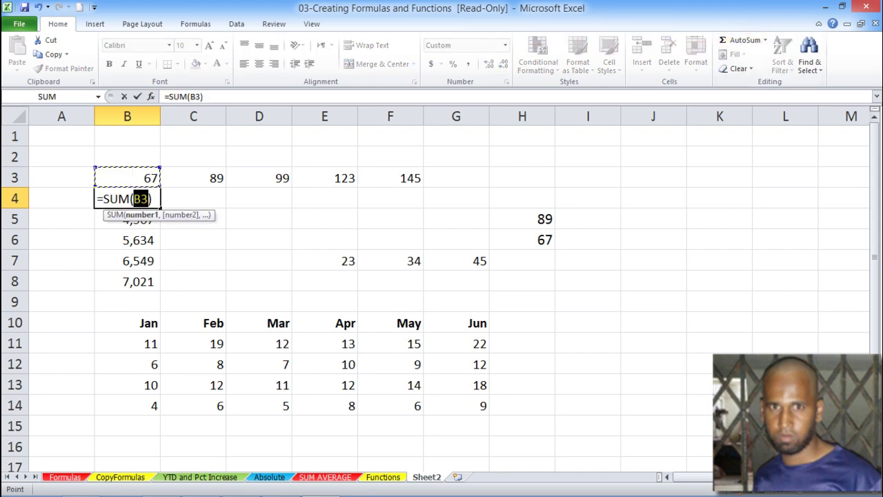
{"action": "left_click", "coordinate": [127, 219]}
{"action": "left_click_drag", "start_coordinate": [126, 222], "coordinate": [138, 281]}
{"action": "key", "text": "Return"}
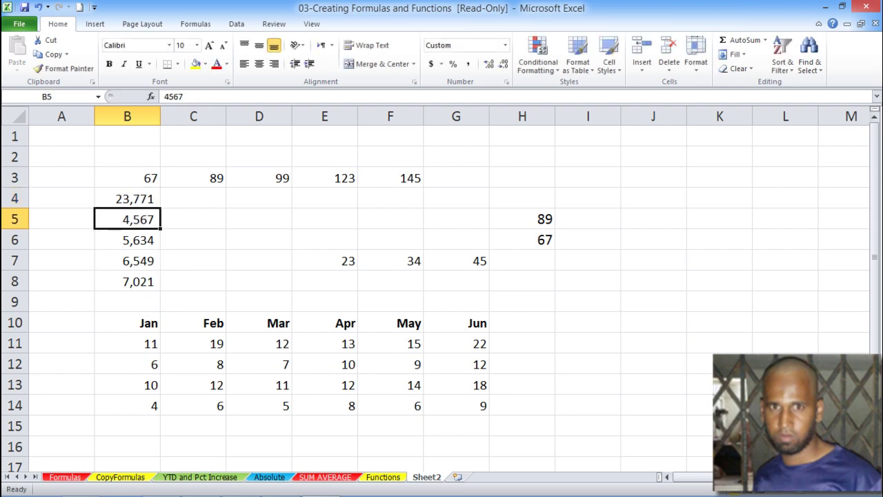
{"action": "left_click", "coordinate": [127, 199]}
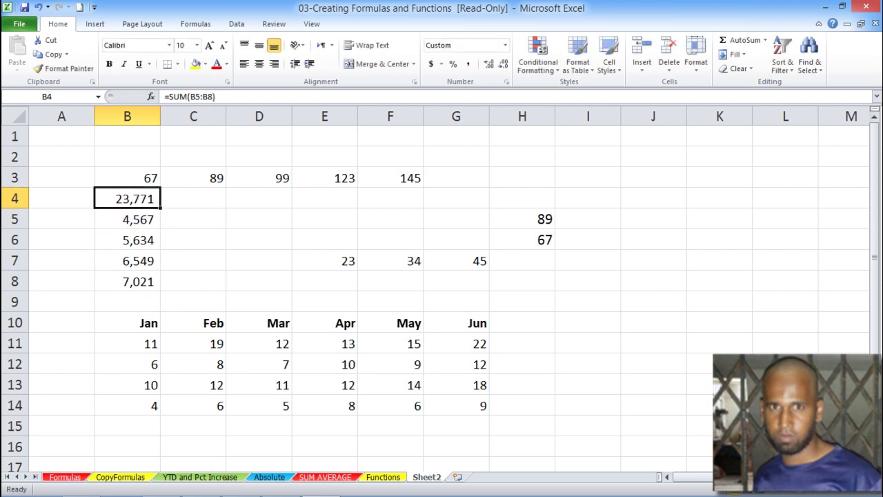
{"action": "key", "text": "Delete"}
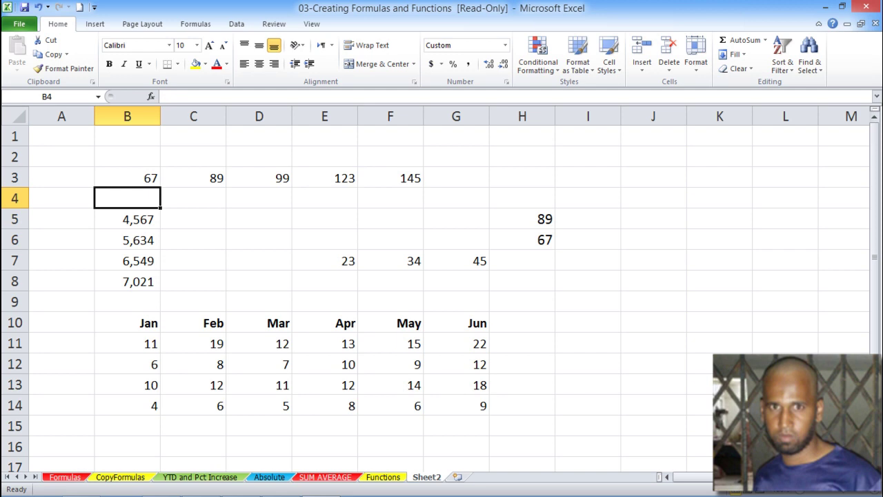
Try totalling the row B3:F3 with AutoSum in G3, and clear the cell again.
{"action": "left_click", "coordinate": [456, 178]}
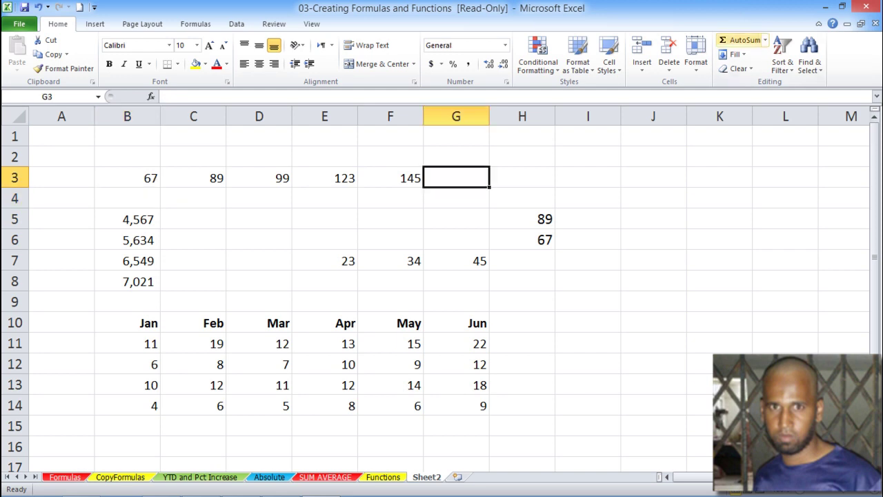
{"action": "left_click", "coordinate": [739, 40]}
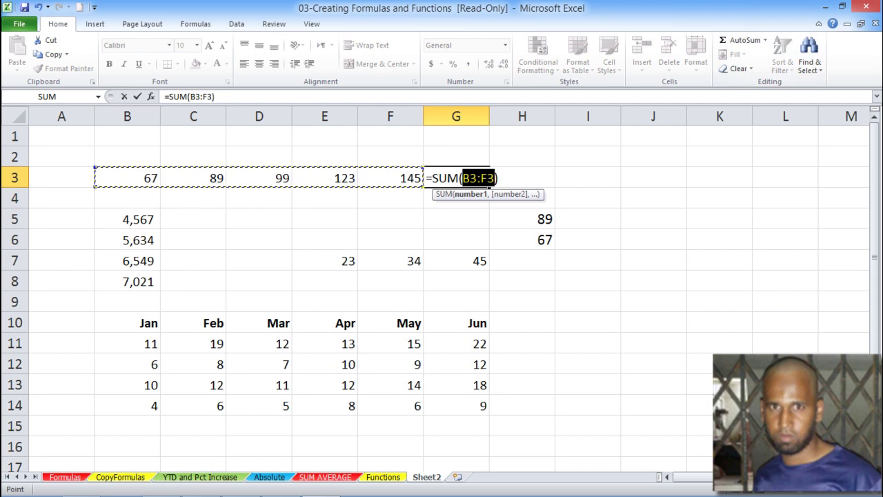
{"action": "key", "text": "Return"}
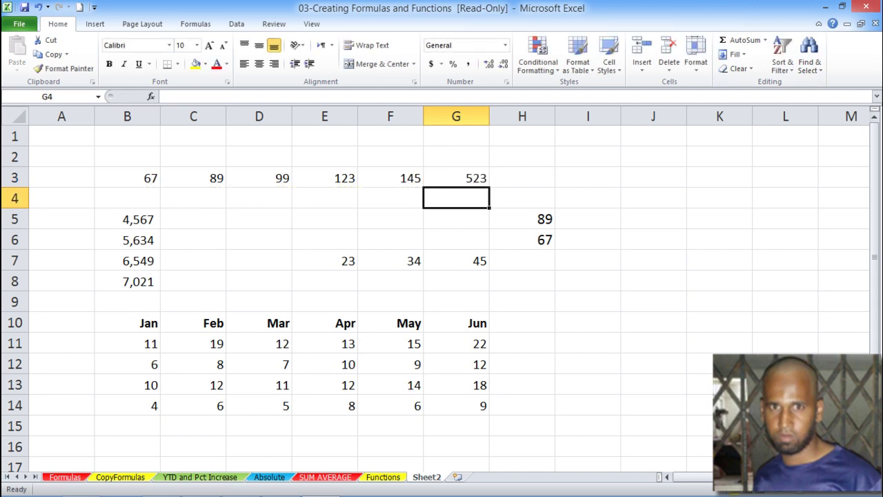
{"action": "left_click", "coordinate": [456, 178]}
{"action": "key", "text": "Delete"}
Try totalling two ranges in H7 with AutoSum as =SUM(H5:H6,E7:G7), and clear the cell again.
{"action": "left_click", "coordinate": [522, 261]}
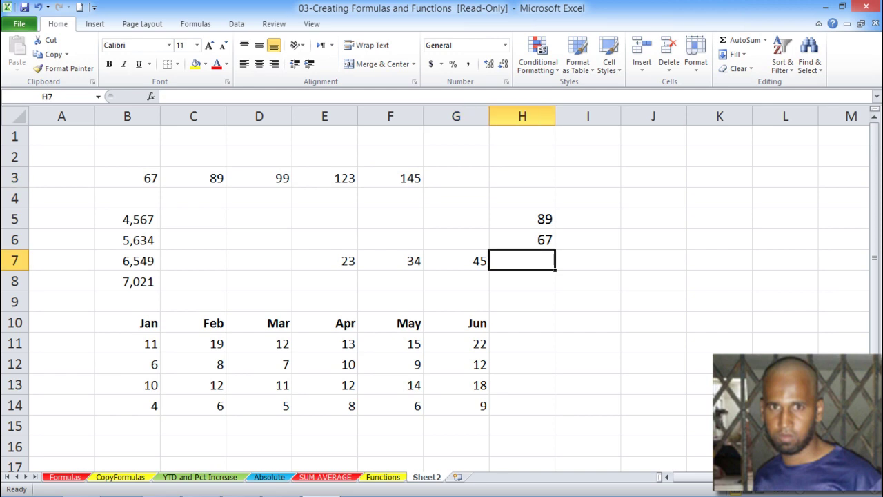
{"action": "left_click", "coordinate": [742, 40]}
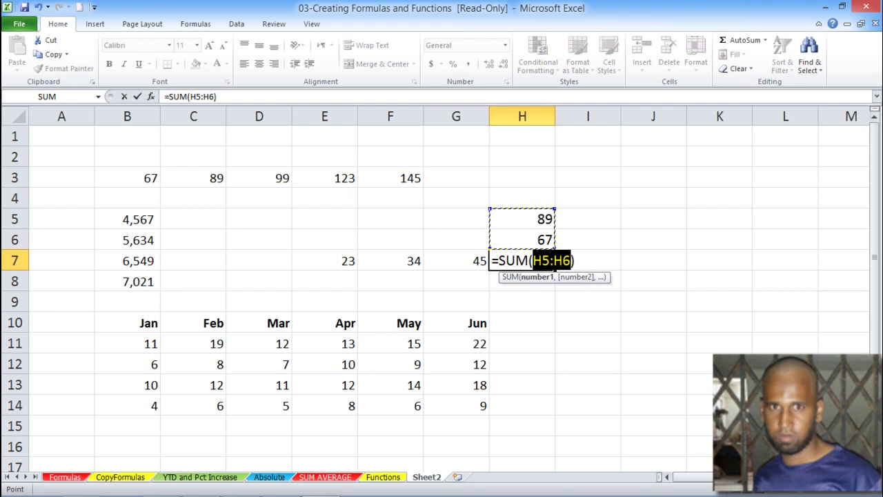
{"action": "type", "text": ","}
{"action": "left_click_drag", "start_coordinate": [324, 261], "coordinate": [476, 261]}
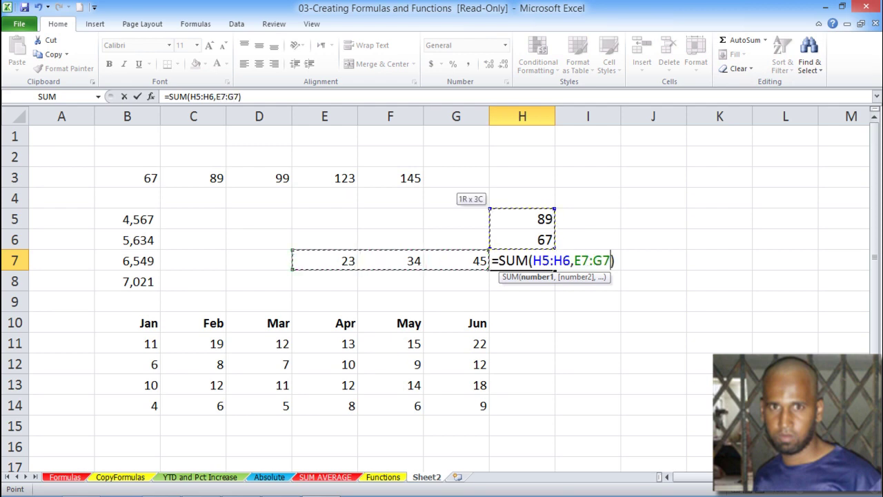
{"action": "key", "text": "Return"}
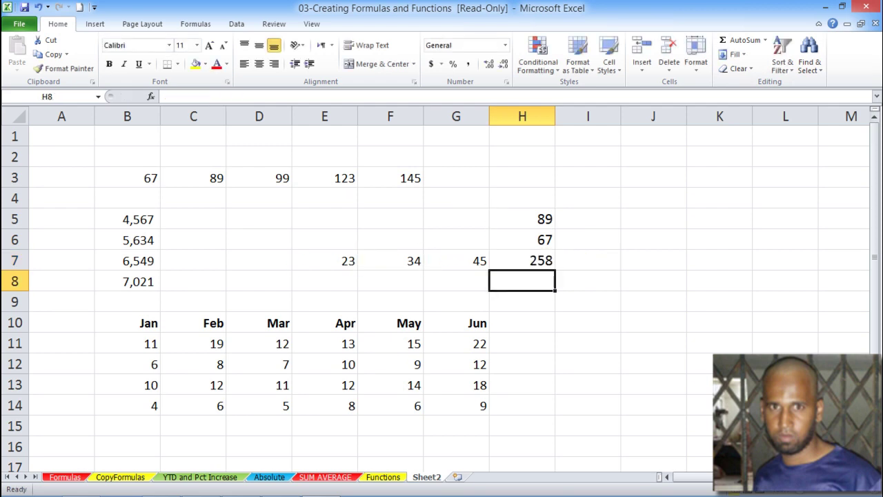
{"action": "key", "text": "Up"}
{"action": "key", "text": "Delete"}
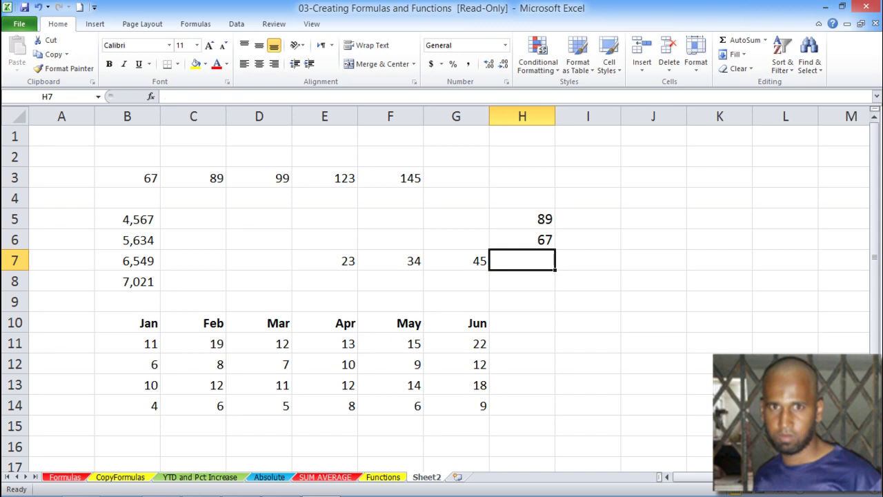
Try totalling the first three data rows of the monthly table in H11:H13 with AutoSum.
{"action": "scroll", "coordinate": [442, 289], "scroll_direction": "down", "scroll_amount": 2}
{"action": "scroll", "coordinate": [441, 290], "scroll_direction": "up", "scroll_amount": 1}
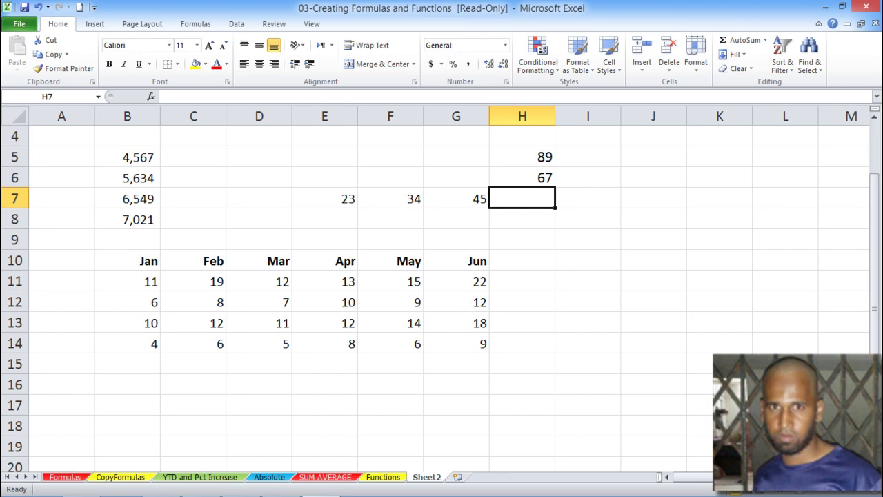
{"action": "left_click_drag", "start_coordinate": [522, 281], "coordinate": [522, 323]}
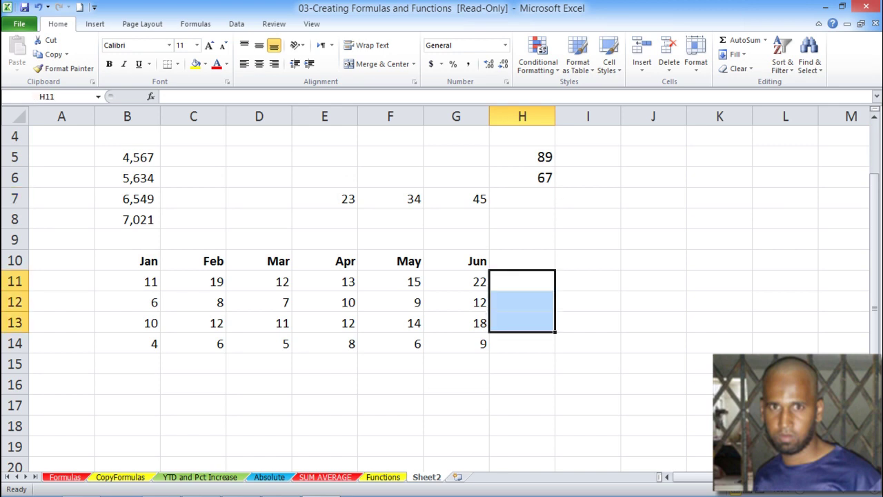
{"action": "left_click", "coordinate": [736, 40]}
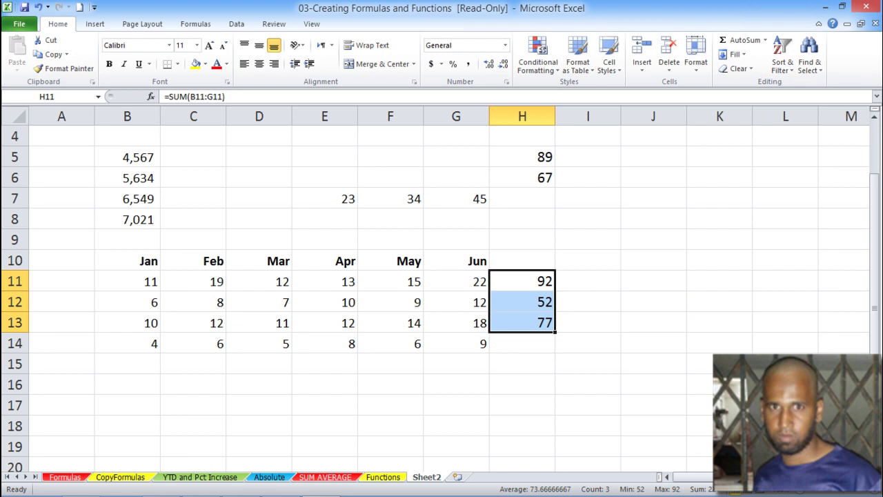
Try totalling the monthly columns in B15:G15 with AutoSum, and clear the row and column totals again.
{"action": "left_click", "coordinate": [522, 364]}
{"action": "left_click_drag", "start_coordinate": [456, 363], "coordinate": [194, 364]}
{"action": "left_click_drag", "start_coordinate": [127, 364], "coordinate": [456, 363]}
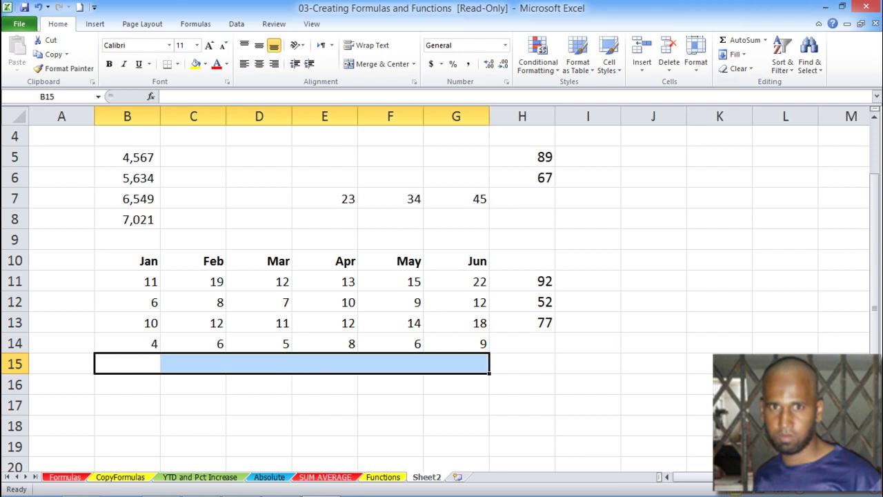
{"action": "left_click", "coordinate": [739, 40]}
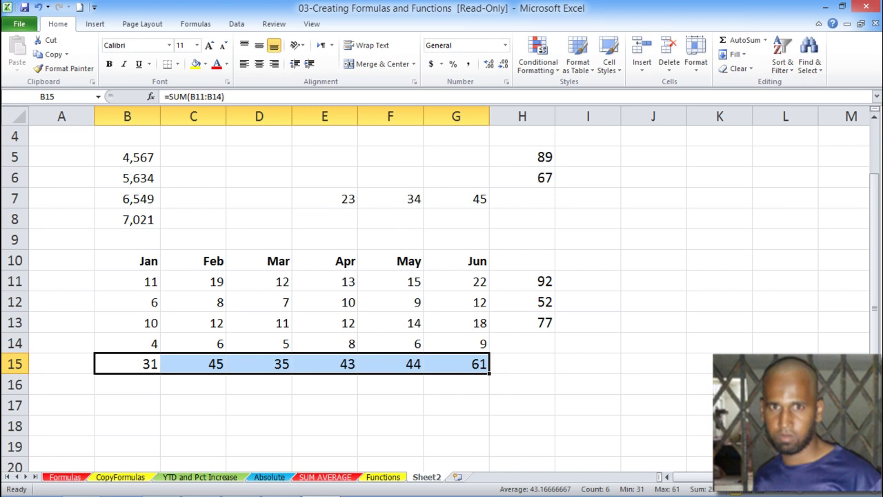
{"action": "left_click_drag", "start_coordinate": [523, 281], "coordinate": [523, 363]}
{"action": "key", "text": "Delete"}
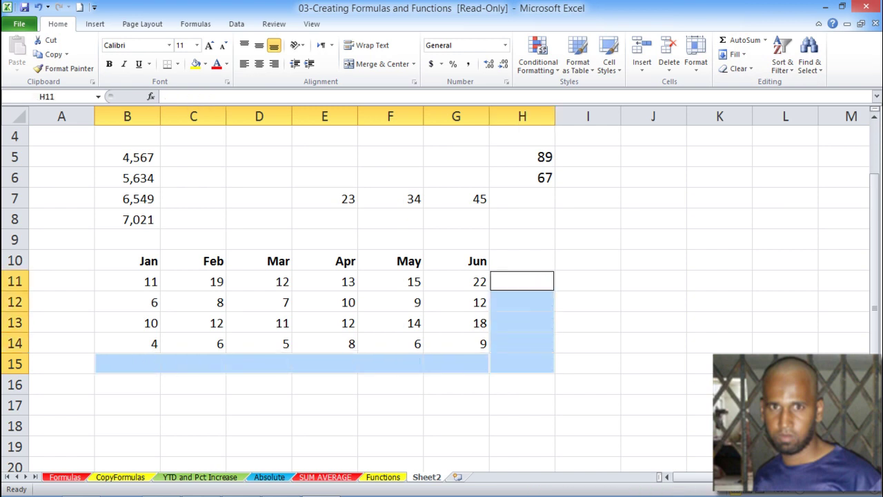
Try totalling all rows and columns of the monthly table at once with AutoSum on B11:H15, and undo it.
{"action": "left_click_drag", "start_coordinate": [193, 385], "coordinate": [259, 384]}
{"action": "left_click_drag", "start_coordinate": [128, 281], "coordinate": [522, 364]}
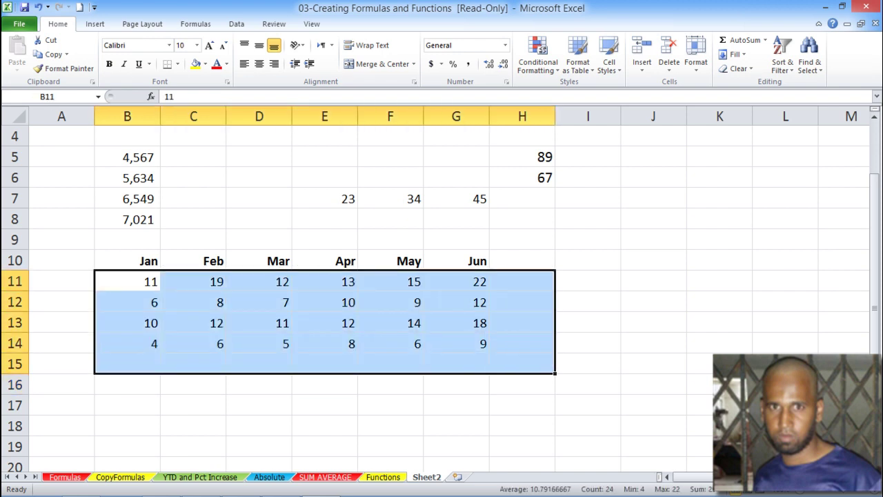
{"action": "left_click", "coordinate": [740, 40]}
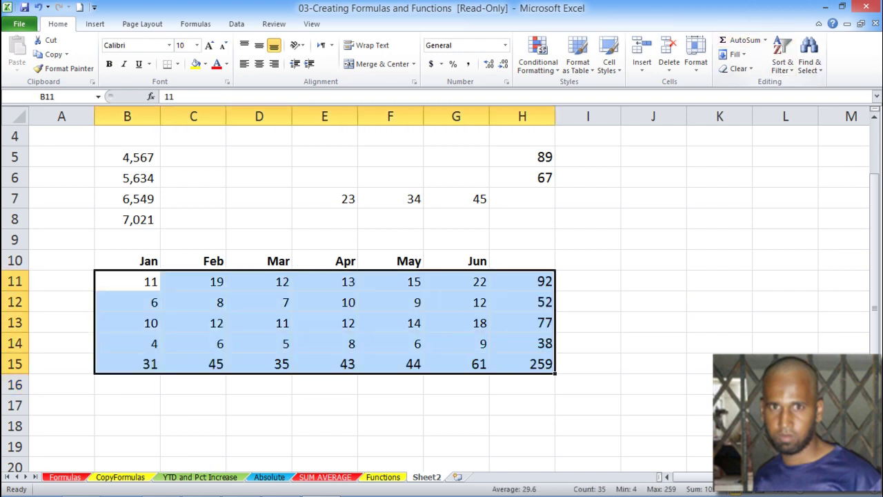
{"action": "left_click", "coordinate": [588, 322]}
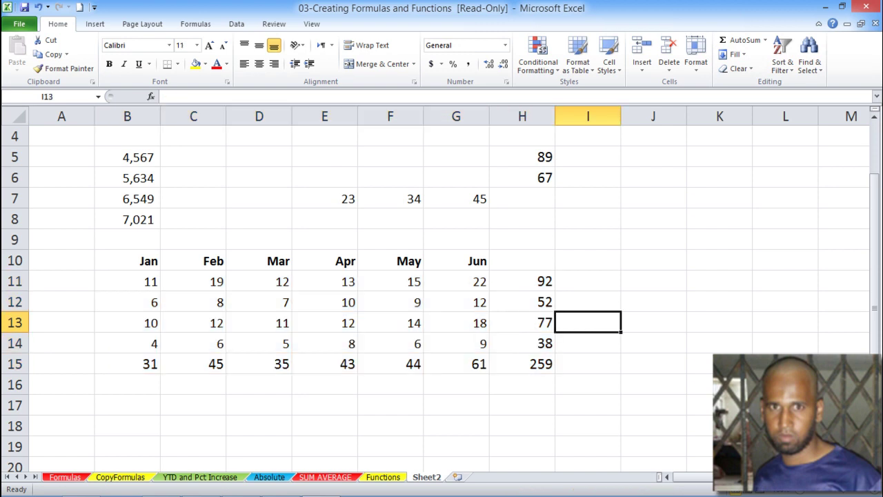
{"action": "key", "text": "ctrl+z"}
{"action": "left_click", "coordinate": [654, 282]}
{"action": "scroll", "coordinate": [653, 281], "scroll_direction": "up", "scroll_amount": 1}
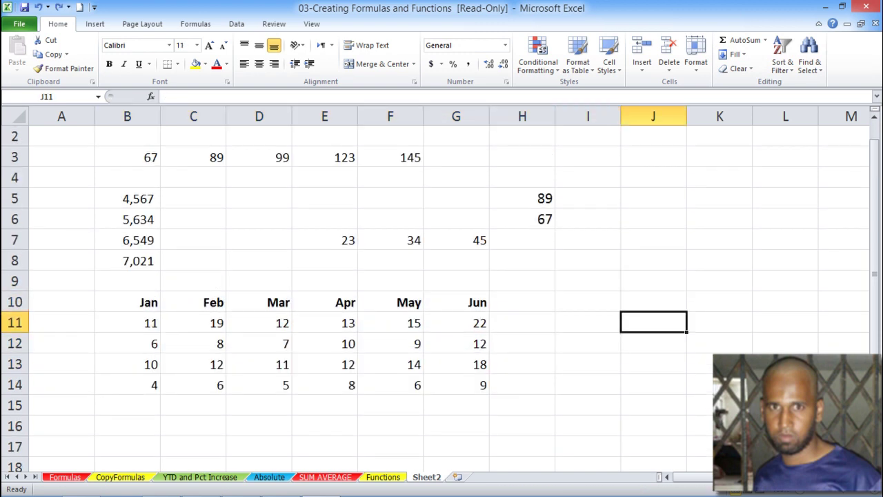
{"action": "scroll", "coordinate": [441, 297], "scroll_direction": "up", "scroll_amount": 1}
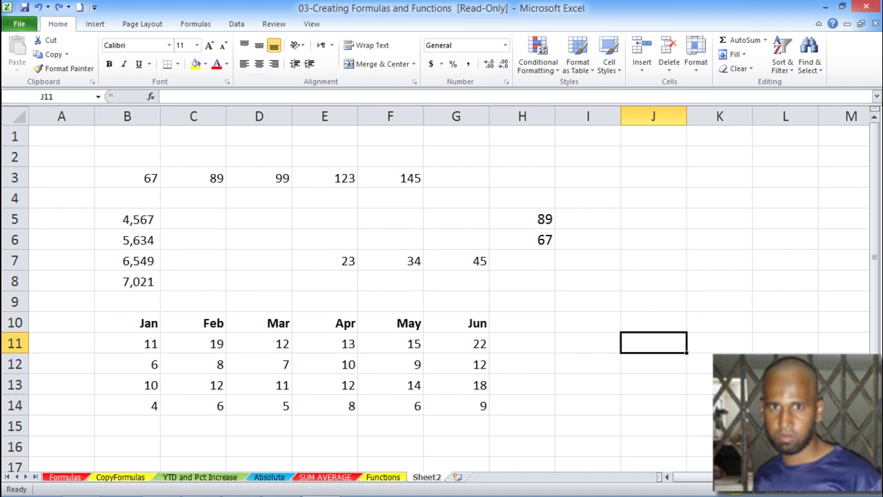
{"action": "left_click", "coordinate": [588, 322]}
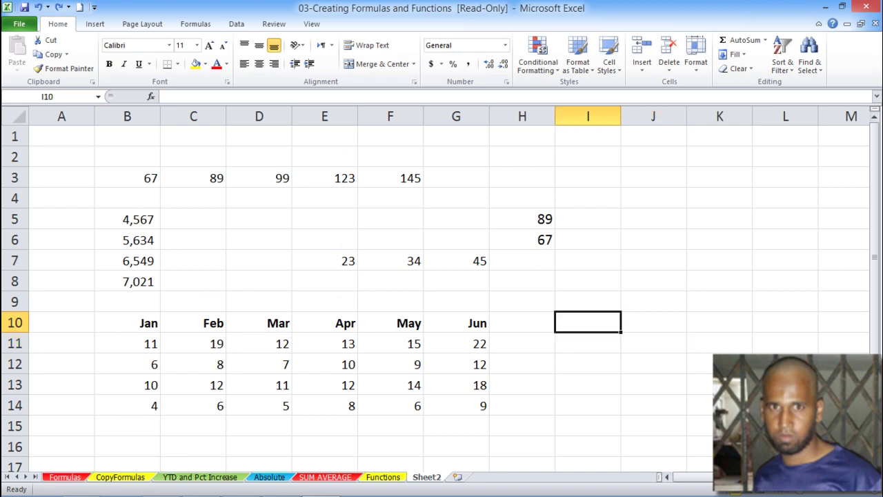
Try averaging the row B3:F3 in G3 with AutoSum's Average function, and clear the cell again.
{"action": "left_click_drag", "start_coordinate": [127, 178], "coordinate": [392, 179]}
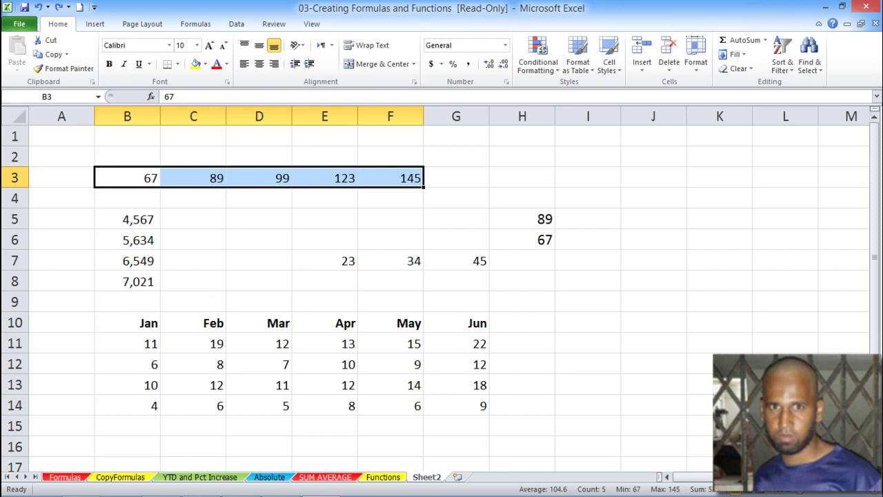
{"action": "left_click", "coordinate": [456, 178]}
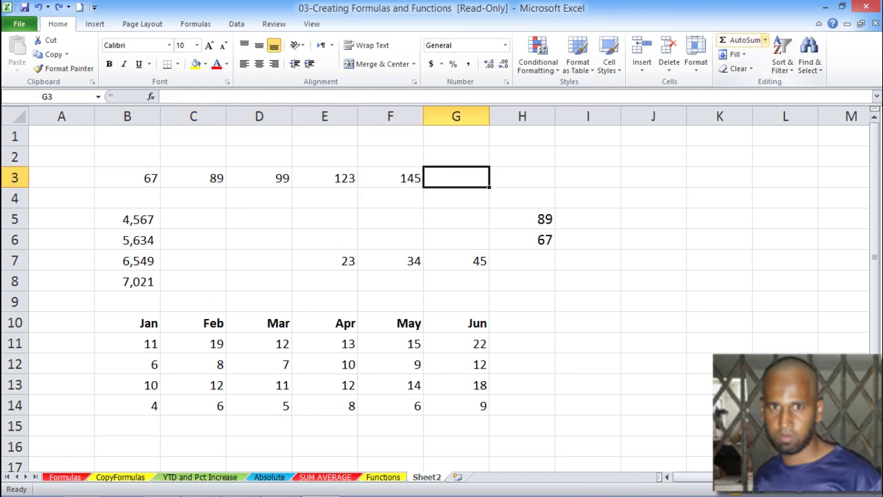
{"action": "left_click", "coordinate": [765, 40]}
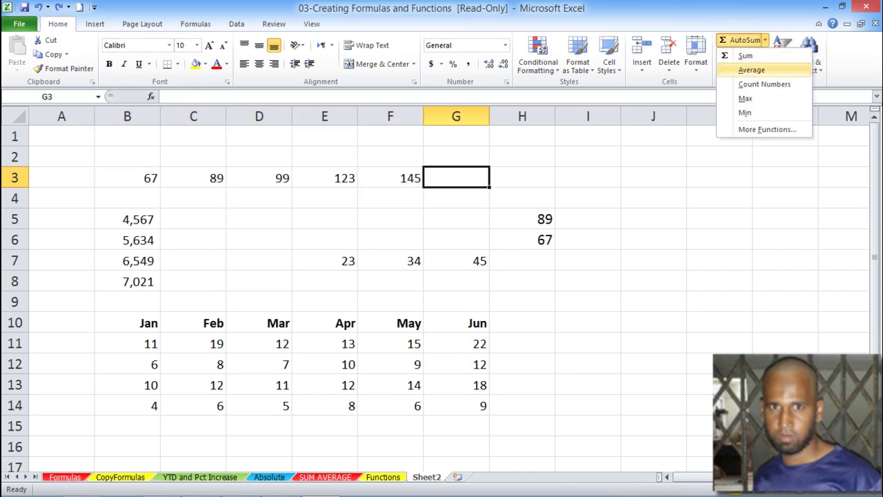
{"action": "key", "text": "Return"}
{"action": "key", "text": "Return"}
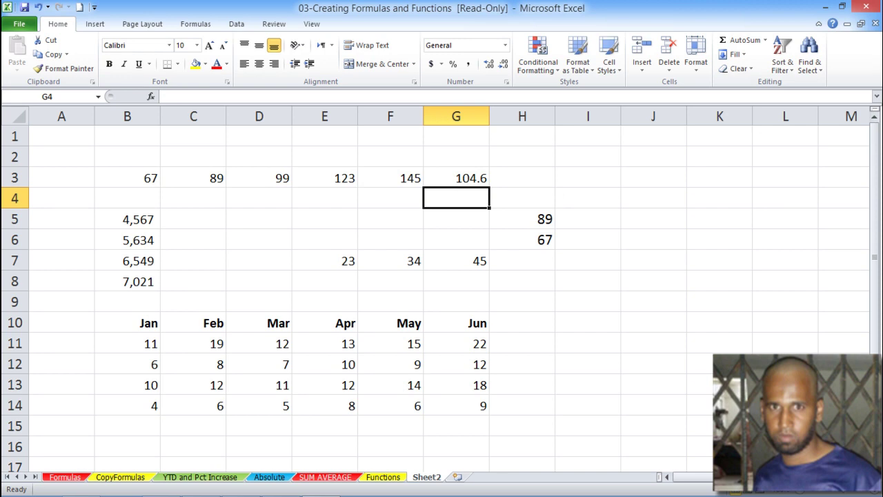
{"action": "left_click", "coordinate": [456, 178]}
{"action": "key", "text": "Delete"}
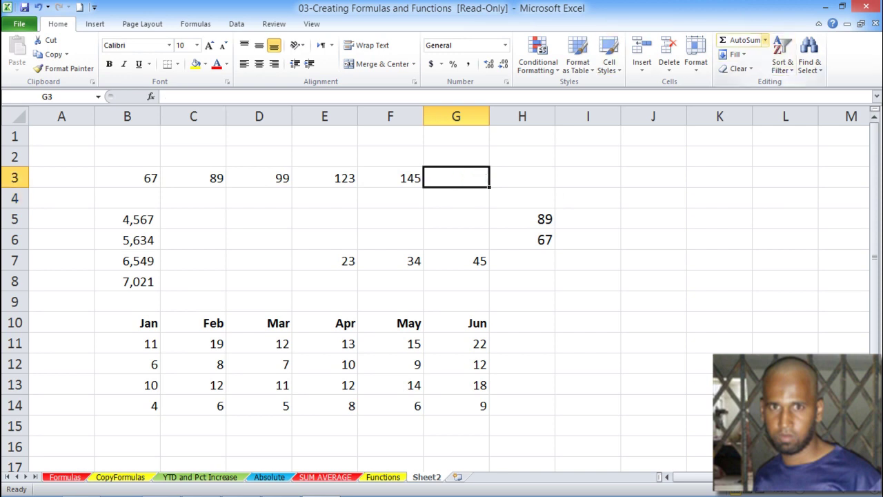
Try counting the numbers in B3:F3 with Count Numbers in G3, and clear the cell again.
{"action": "left_click", "coordinate": [765, 40]}
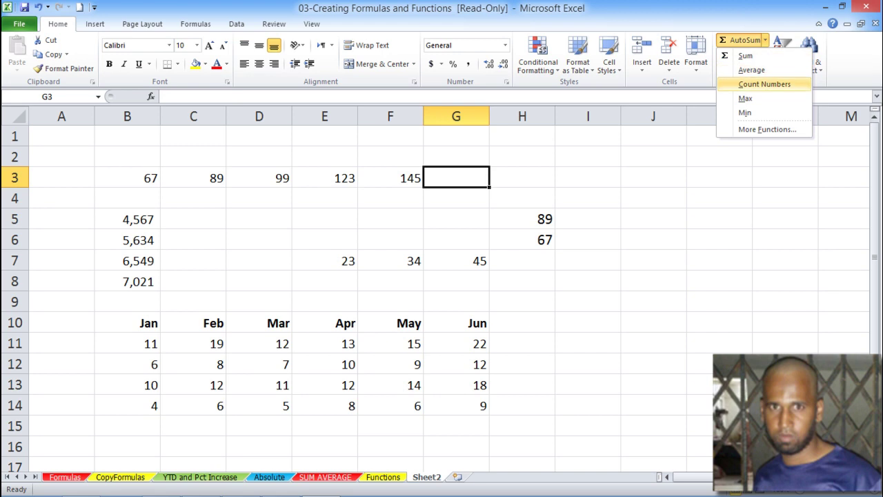
{"action": "left_click", "coordinate": [764, 84]}
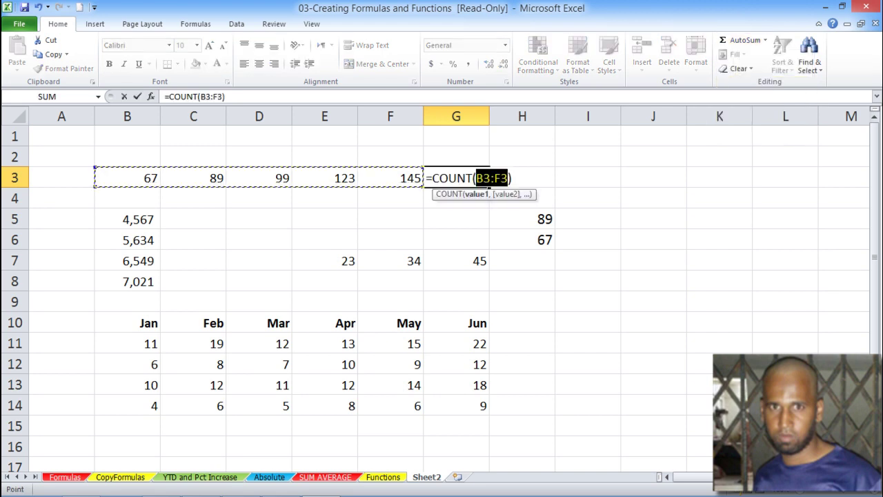
{"action": "key", "text": "Return"}
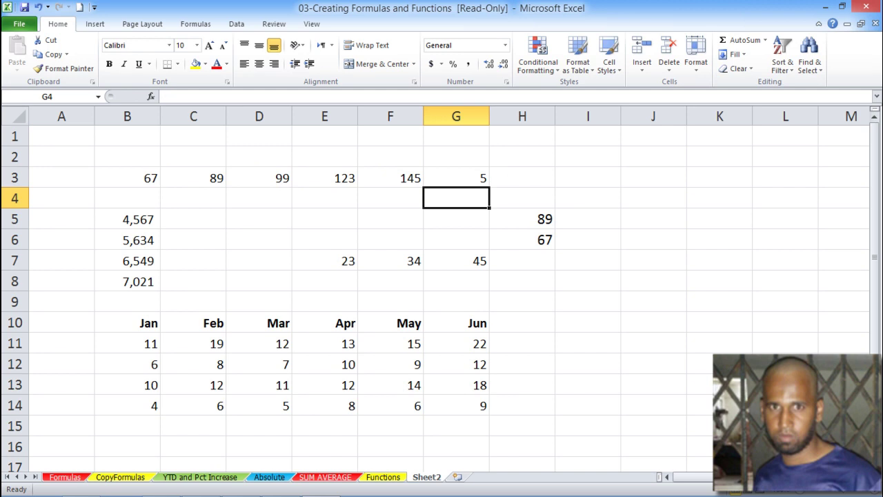
{"action": "key", "text": "Up"}
{"action": "key", "text": "Delete"}
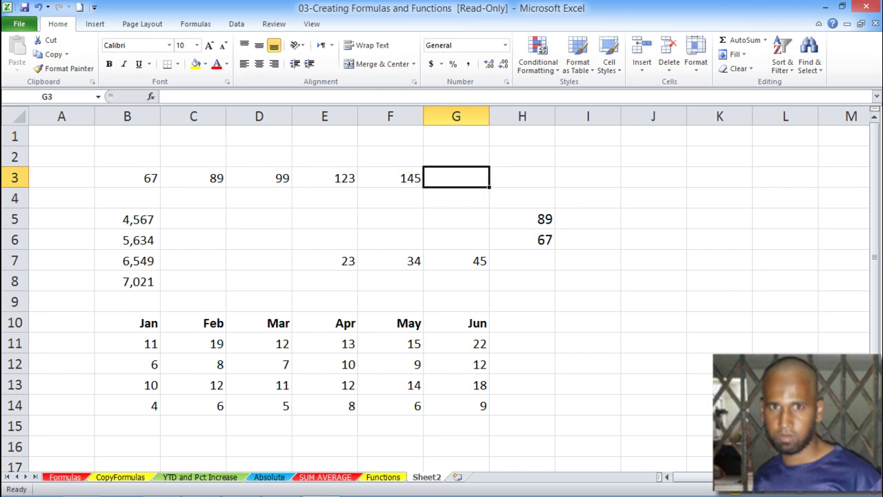
Try Count Numbers on the selection B10:G11, check the formula in H11 and clear the cell again.
{"action": "left_click_drag", "start_coordinate": [127, 344], "coordinate": [470, 406]}
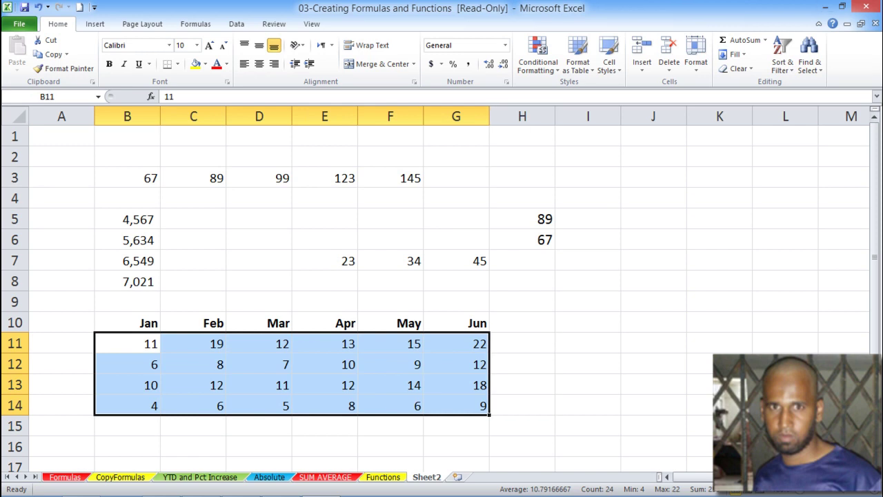
{"action": "left_click", "coordinate": [325, 302]}
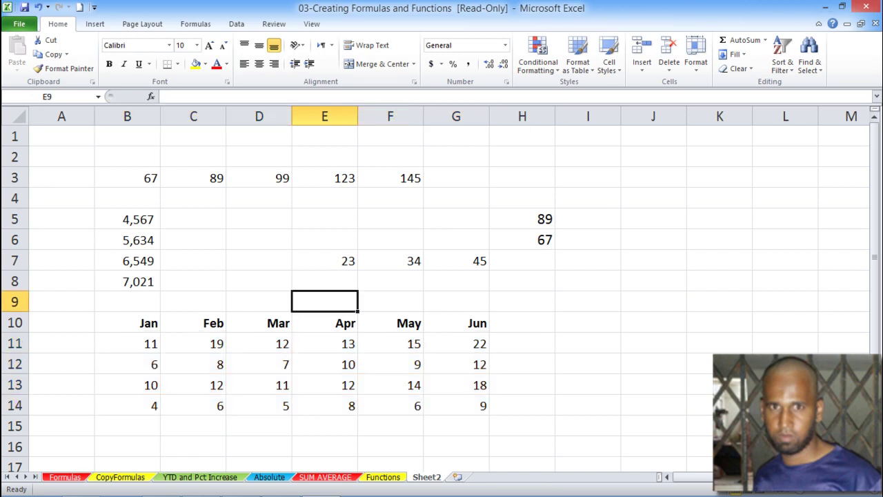
{"action": "left_click_drag", "start_coordinate": [522, 344], "coordinate": [303, 341]}
{"action": "left_click_drag", "start_coordinate": [127, 322], "coordinate": [456, 343]}
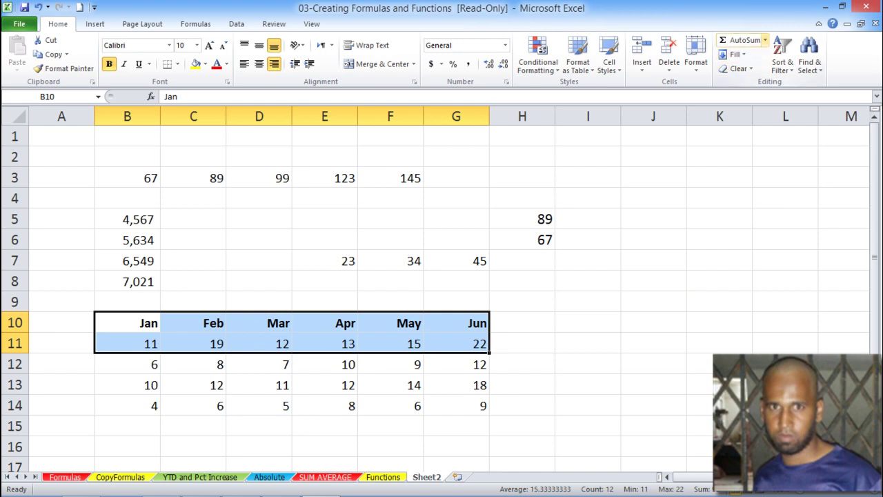
{"action": "left_click", "coordinate": [765, 40]}
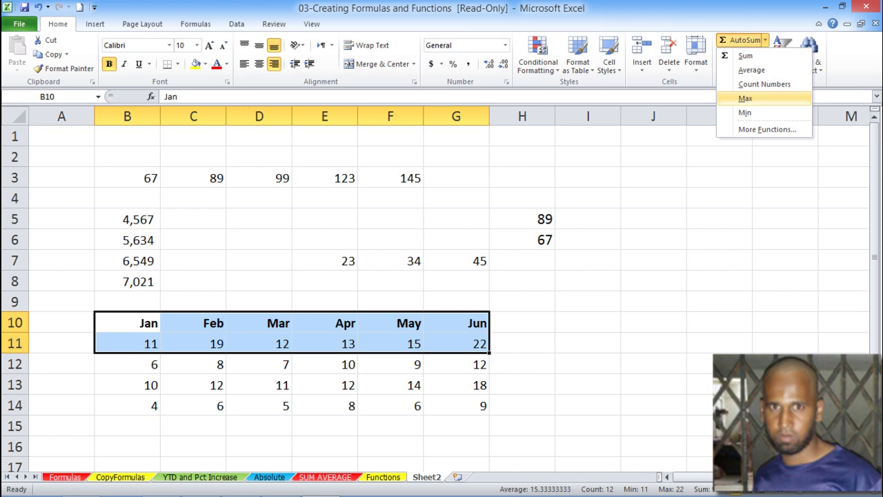
{"action": "left_click", "coordinate": [759, 83]}
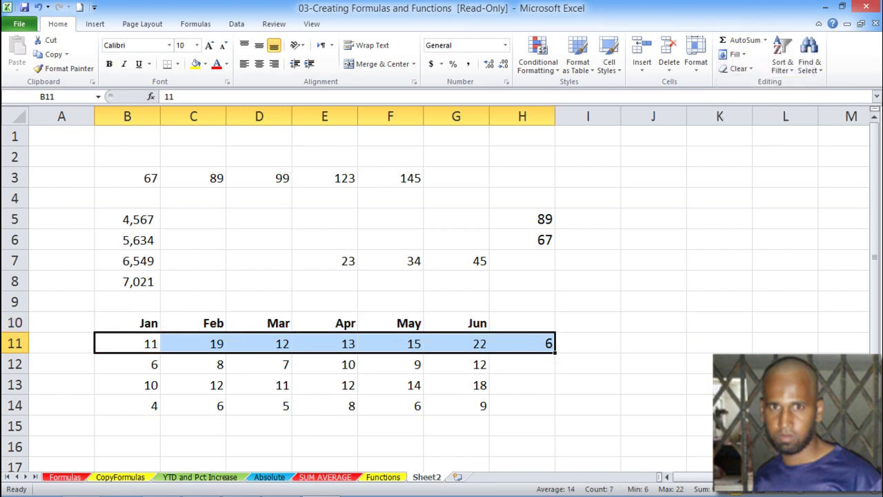
{"action": "left_click", "coordinate": [523, 344]}
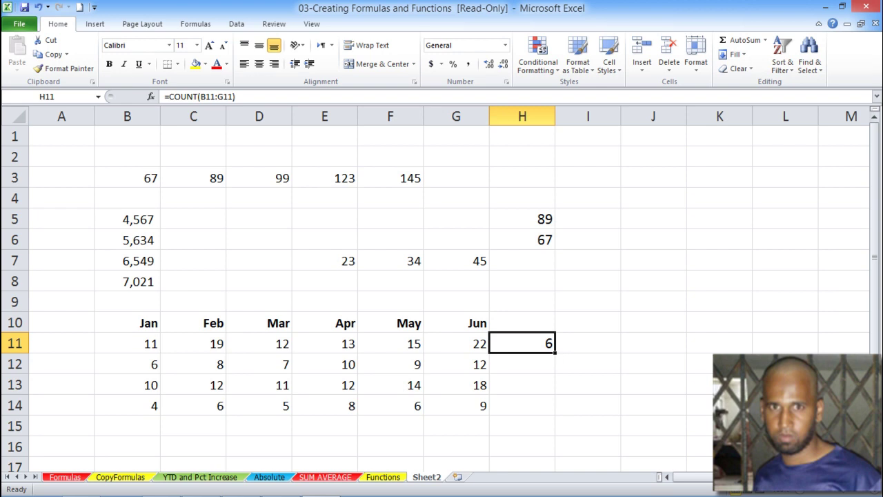
{"action": "key", "text": "Delete"}
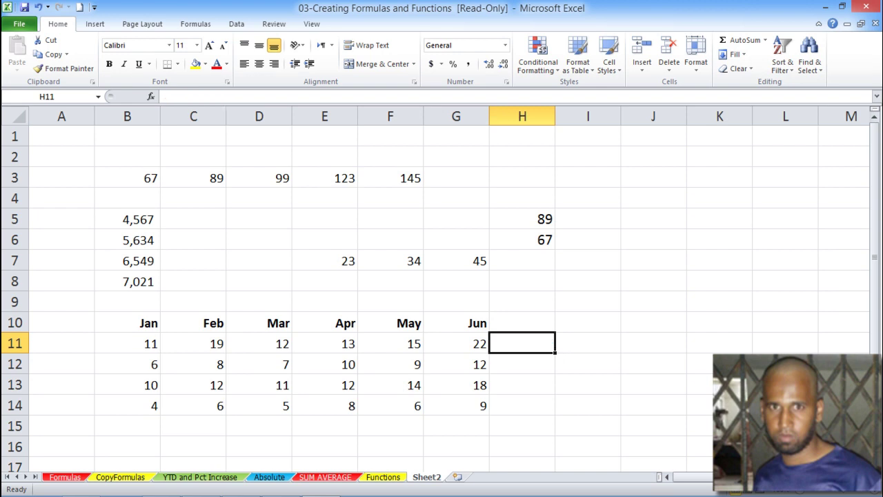
{"action": "left_click_drag", "start_coordinate": [127, 343], "coordinate": [456, 343]}
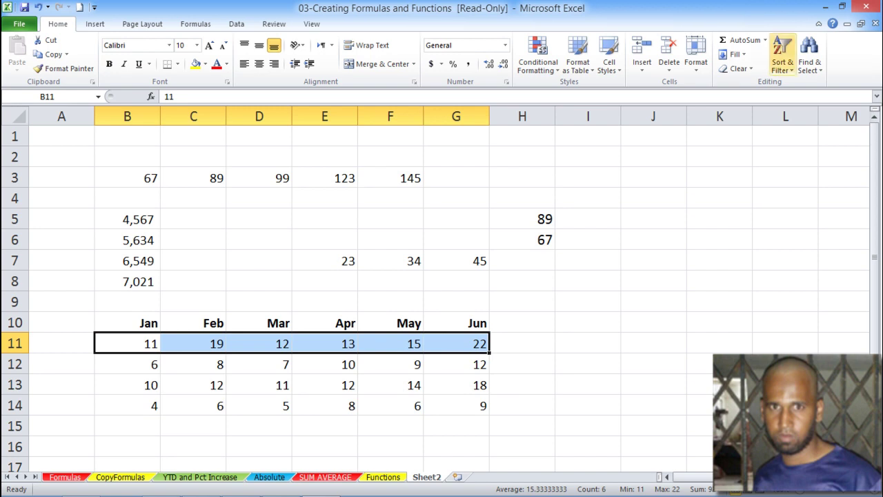
{"action": "left_click_drag", "start_coordinate": [490, 353], "coordinate": [555, 353]}
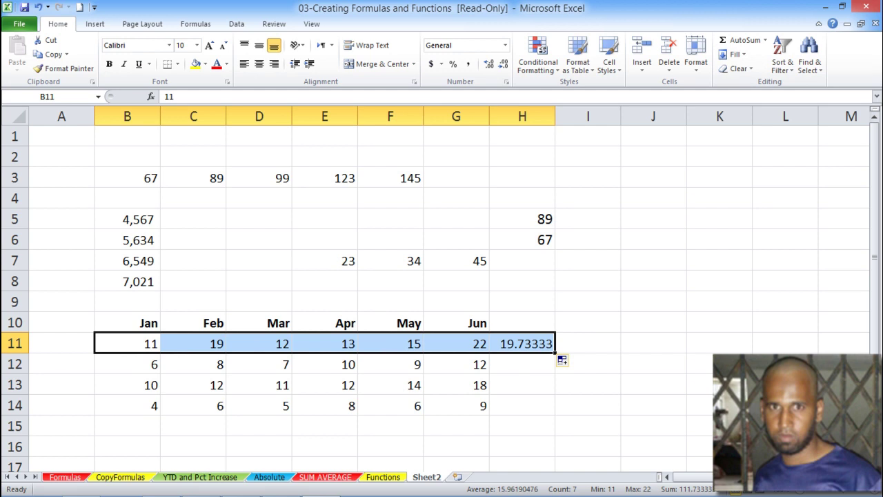
{"action": "key", "text": "ctrl+z"}
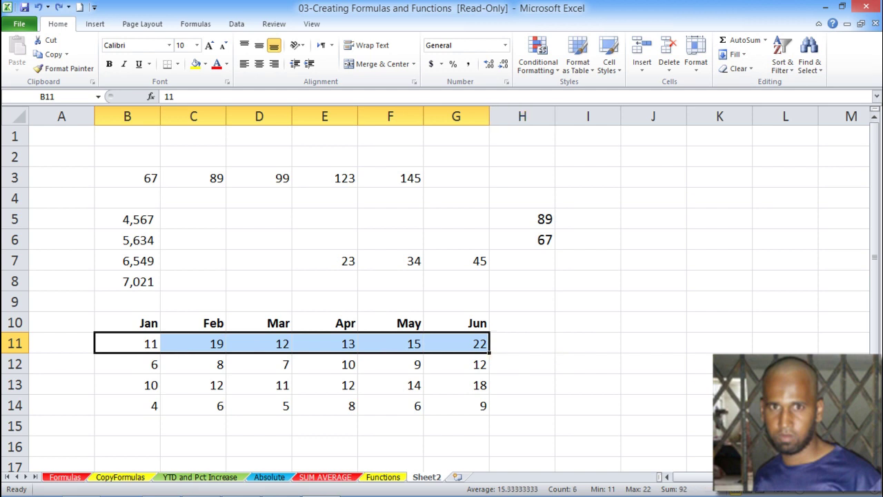
Try finding the largest value of B12:G12 with Max in H12, check the formula and clear the cell again.
{"action": "left_click", "coordinate": [127, 364]}
{"action": "left_click_drag", "start_coordinate": [127, 363], "coordinate": [522, 364]}
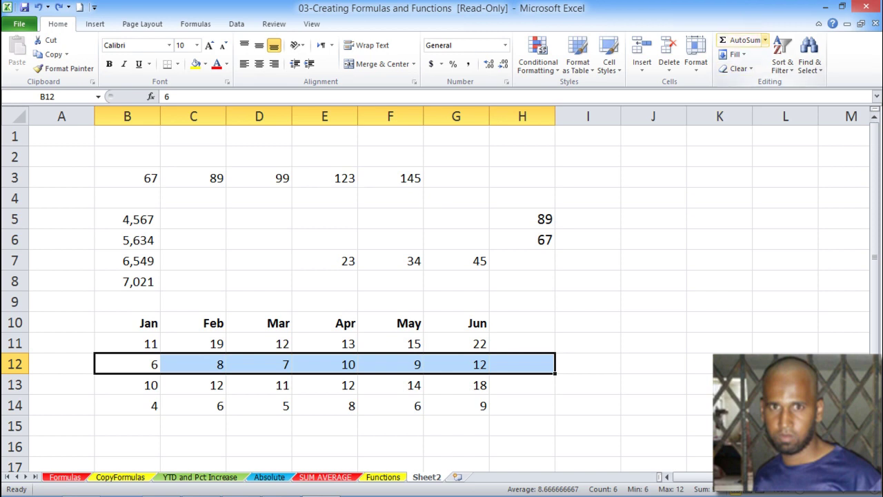
{"action": "left_click", "coordinate": [764, 40]}
{"action": "left_click", "coordinate": [745, 98]}
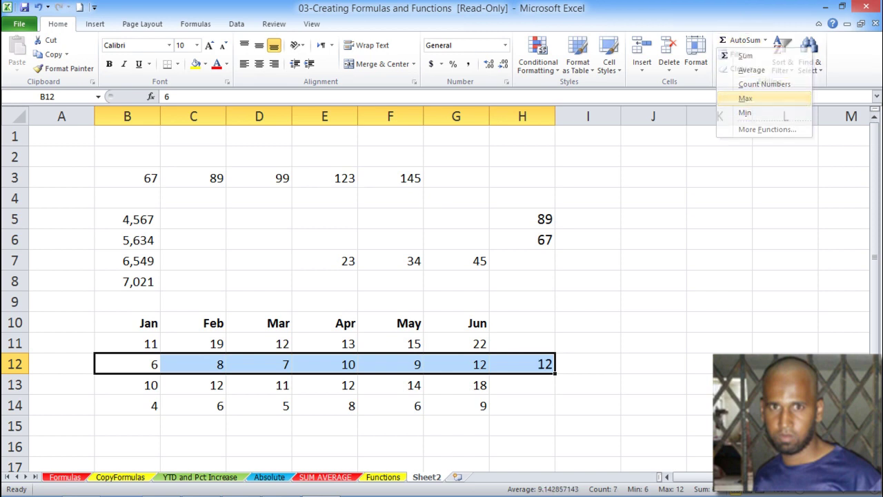
{"action": "left_click", "coordinate": [523, 365]}
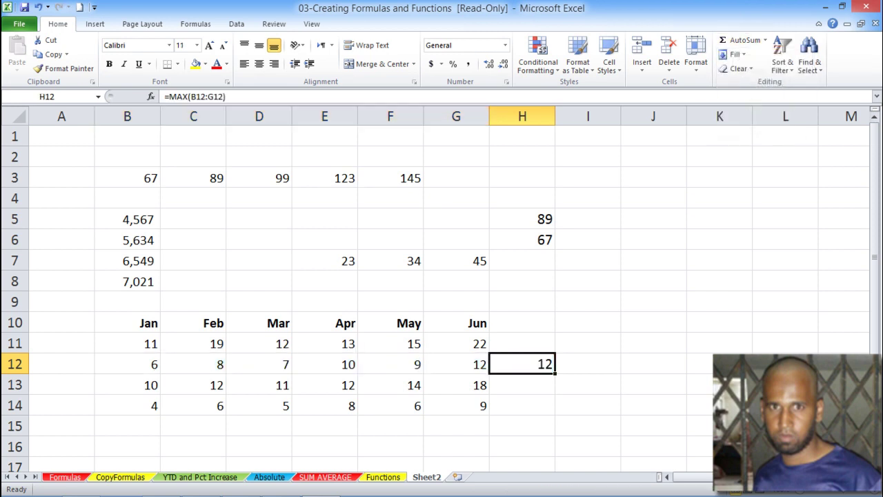
{"action": "key", "text": "Delete"}
Try finding the smallest value of B12:G12 with AutoSum's Min in H12, check the formula and clear the cell again.
{"action": "left_click_drag", "start_coordinate": [127, 364], "coordinate": [522, 364]}
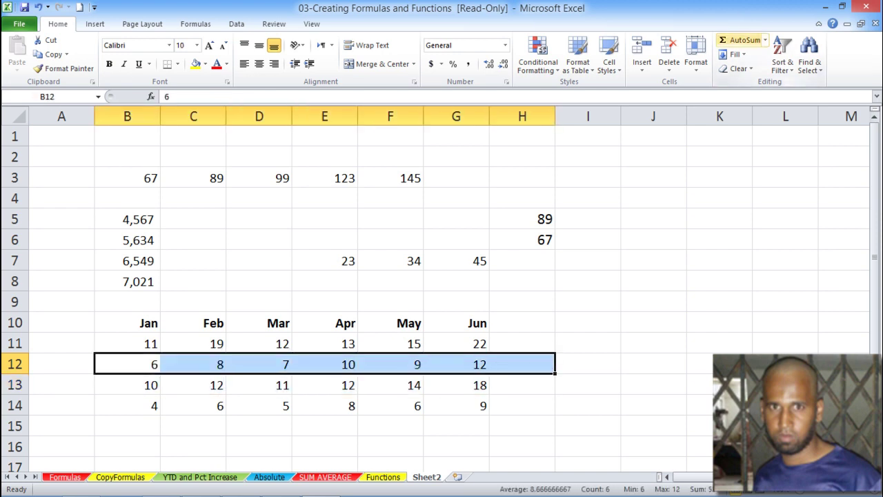
{"action": "left_click", "coordinate": [765, 40]}
{"action": "left_click", "coordinate": [745, 113]}
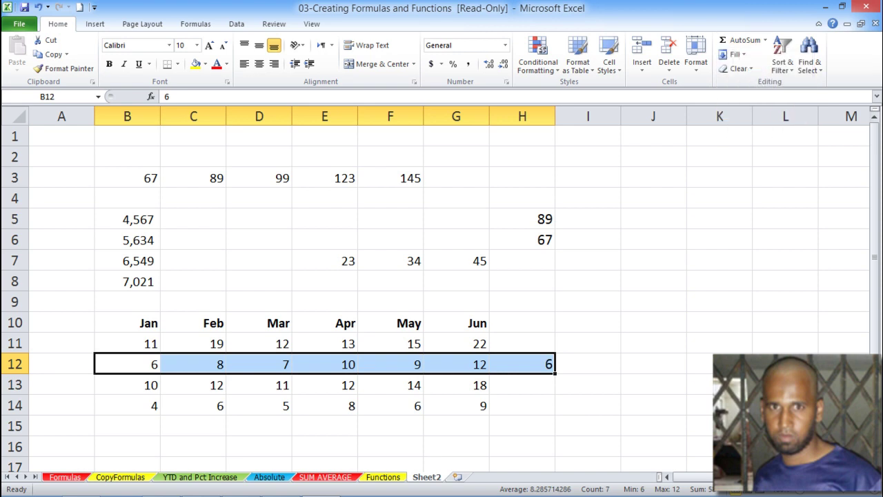
{"action": "left_click", "coordinate": [523, 364]}
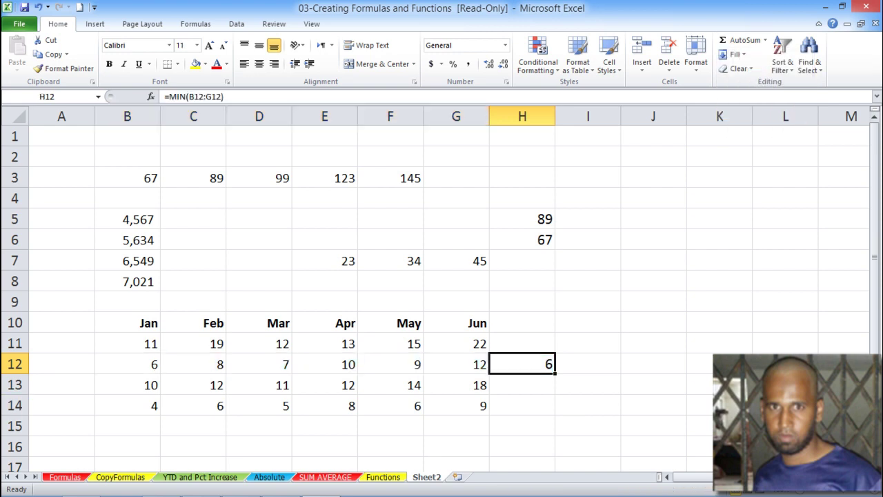
{"action": "key", "text": "Delete"}
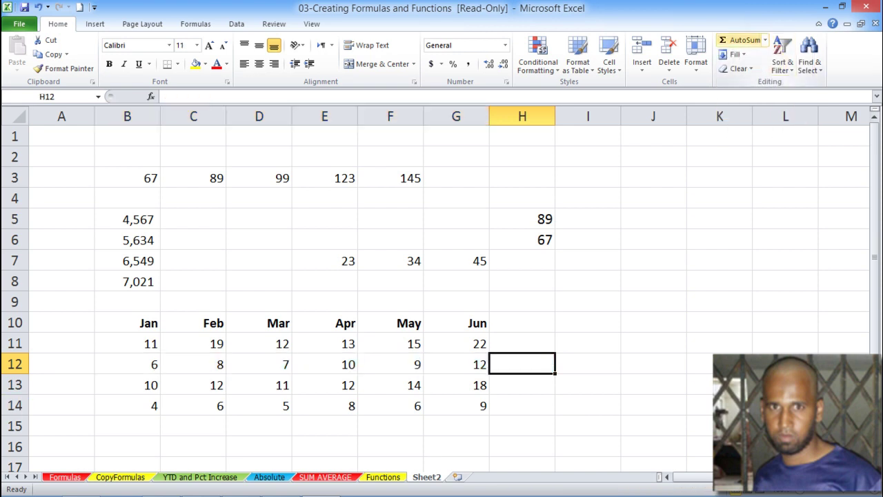
{"action": "left_click", "coordinate": [765, 40]}
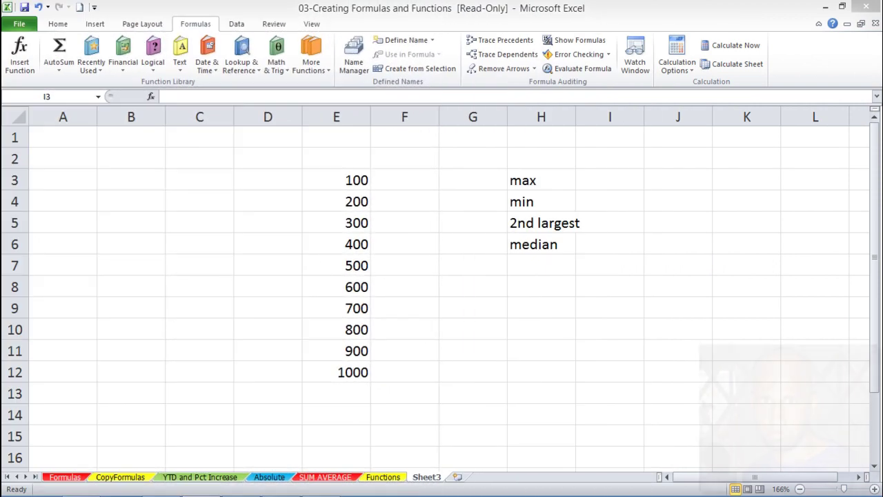
{"action": "left_click", "coordinate": [404, 180]}
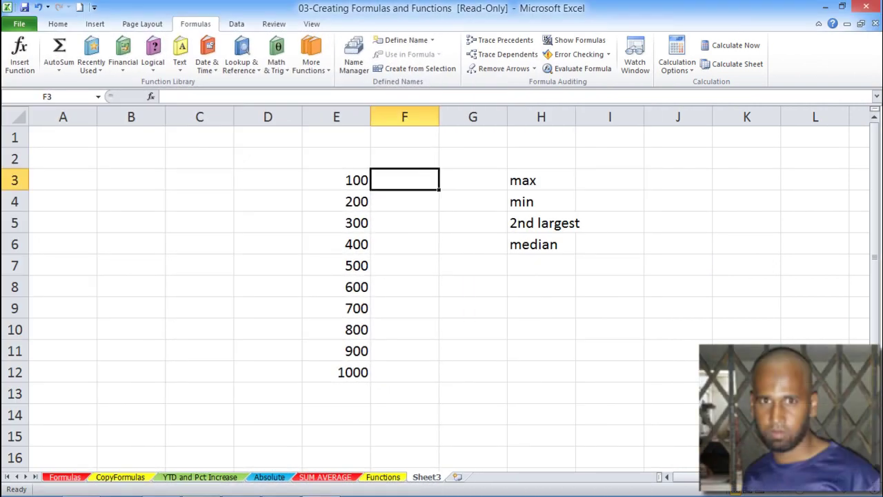
{"action": "left_click_drag", "start_coordinate": [337, 180], "coordinate": [336, 373]}
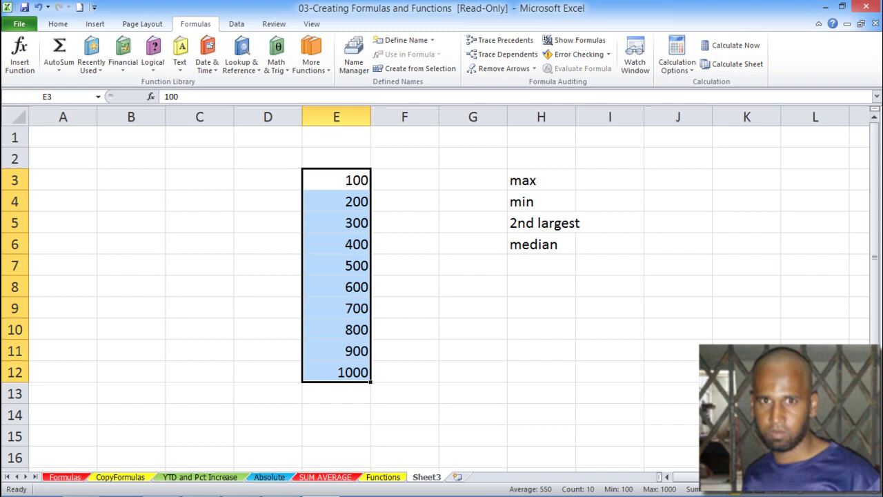
{"action": "left_click", "coordinate": [474, 266]}
Try entering the formula =MAX(E:E) in J3, check it and clear the cell again.
{"action": "left_click", "coordinate": [678, 180]}
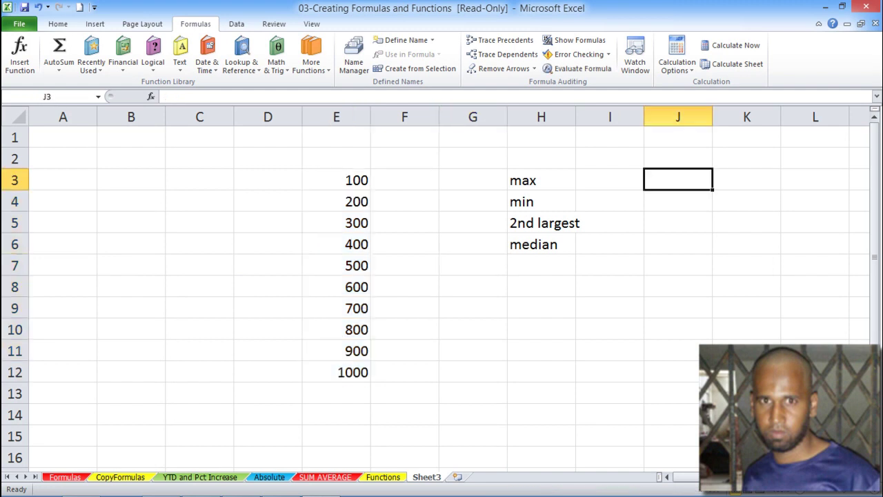
{"action": "type", "text": "=ma"}
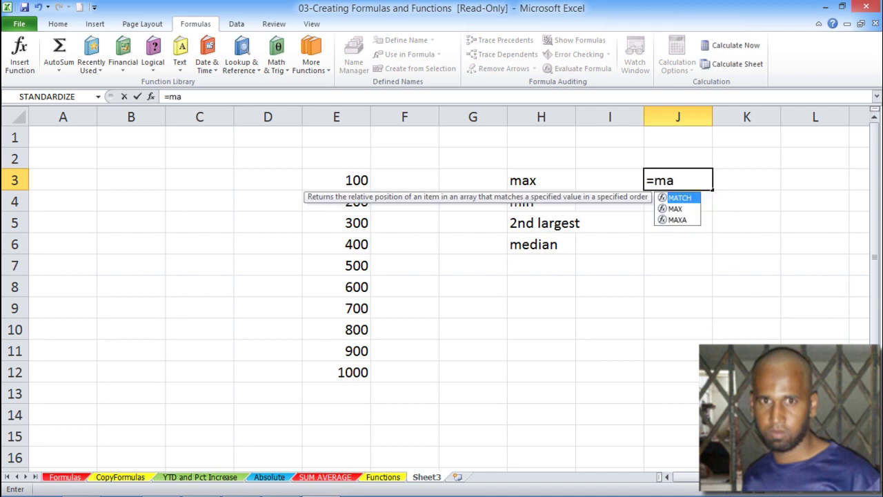
{"action": "type", "text": "x"}
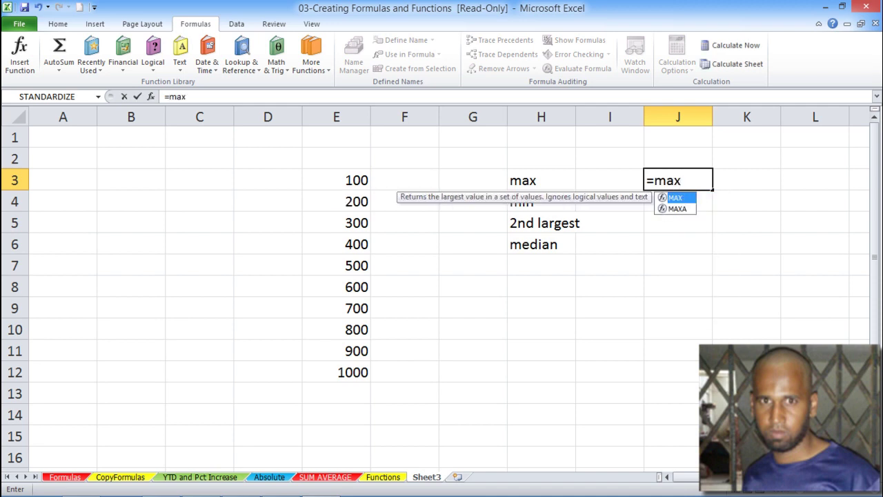
{"action": "type", "text": "("}
{"action": "left_click", "coordinate": [337, 117]}
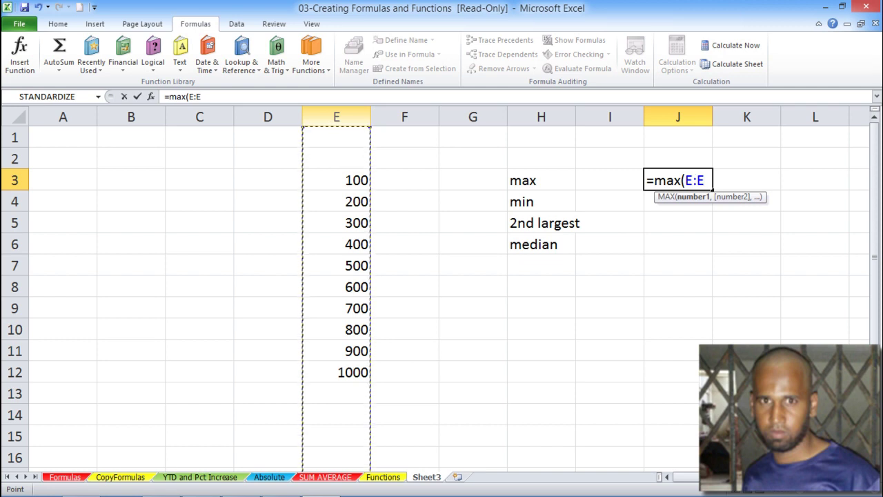
{"action": "type", "text": ")"}
{"action": "key", "text": "Return"}
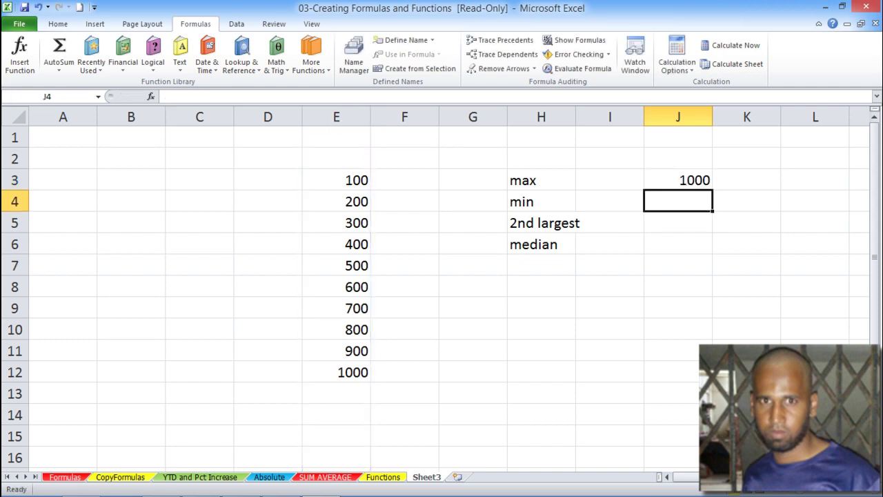
{"action": "left_click", "coordinate": [678, 180]}
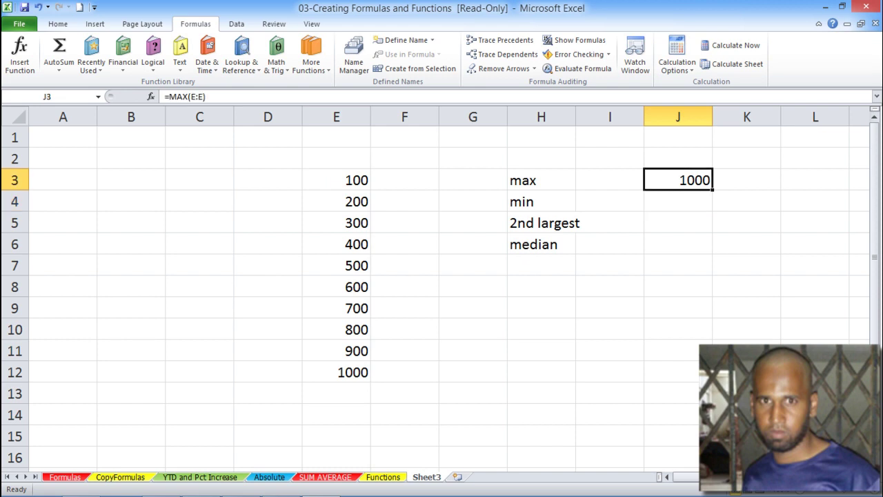
{"action": "key", "text": "Delete"}
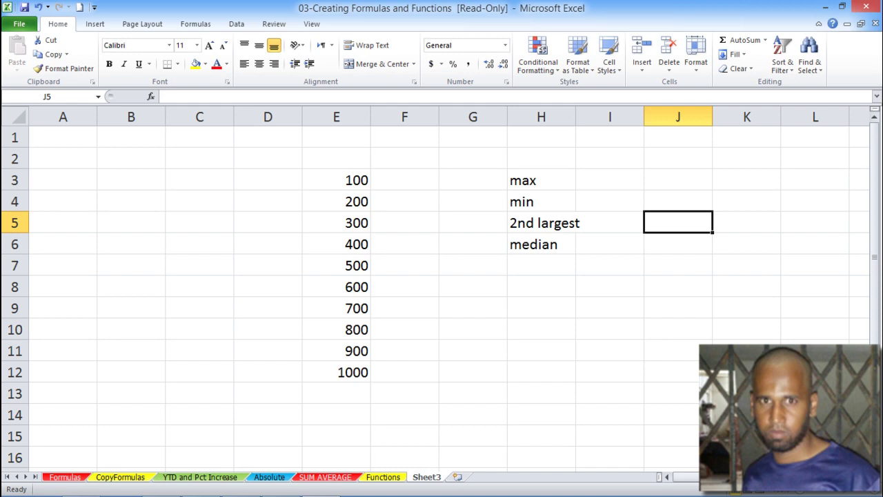
{"action": "left_click", "coordinate": [610, 180]}
{"action": "left_click", "coordinate": [765, 40]}
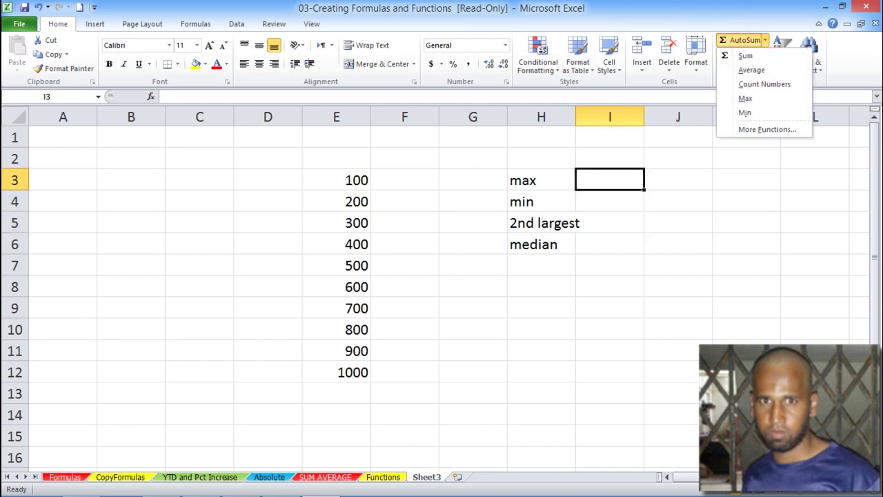
{"action": "left_click", "coordinate": [745, 56]}
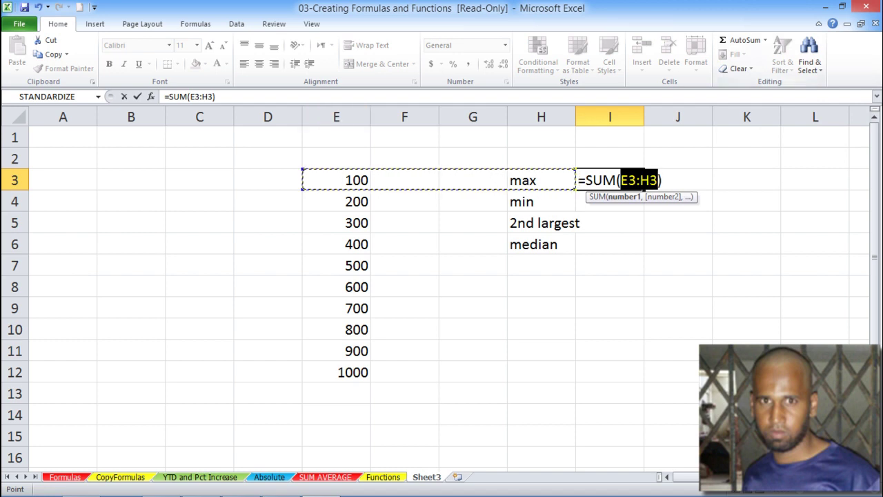
{"action": "key", "text": "Escape"}
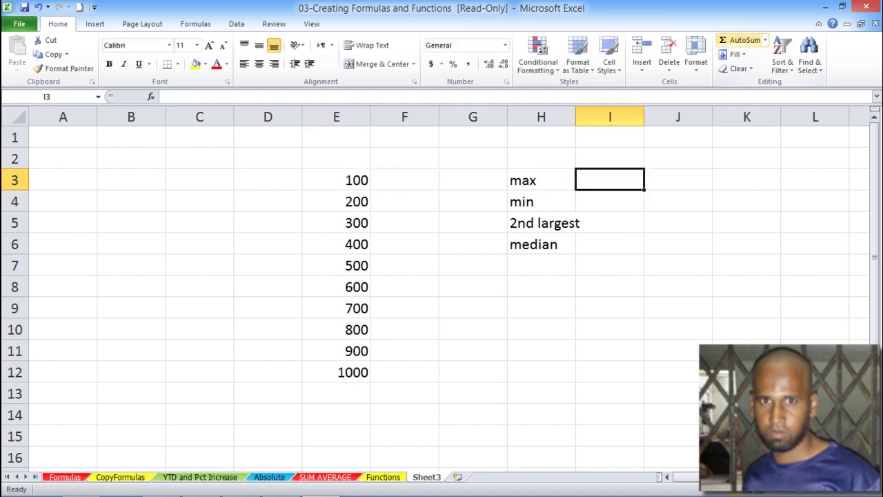
Try finding the largest value of column E in I3 with AutoSum's Max function, and clear the cell again.
{"action": "left_click", "coordinate": [765, 39]}
{"action": "left_click", "coordinate": [745, 98]}
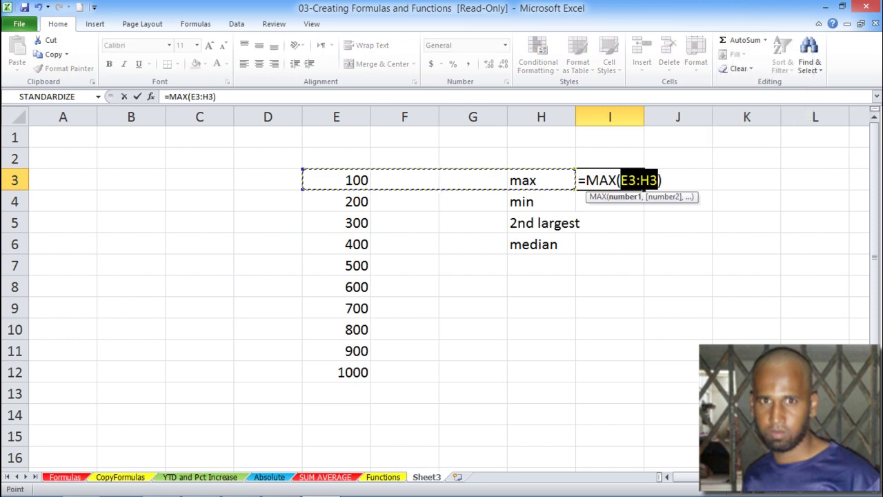
{"action": "left_click", "coordinate": [337, 116]}
{"action": "key", "text": "Return"}
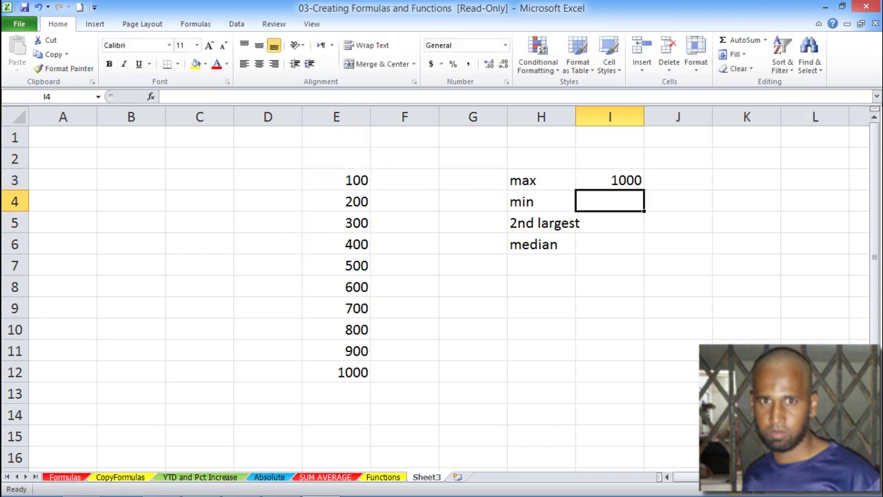
{"action": "left_click", "coordinate": [610, 181]}
{"action": "key", "text": "Delete"}
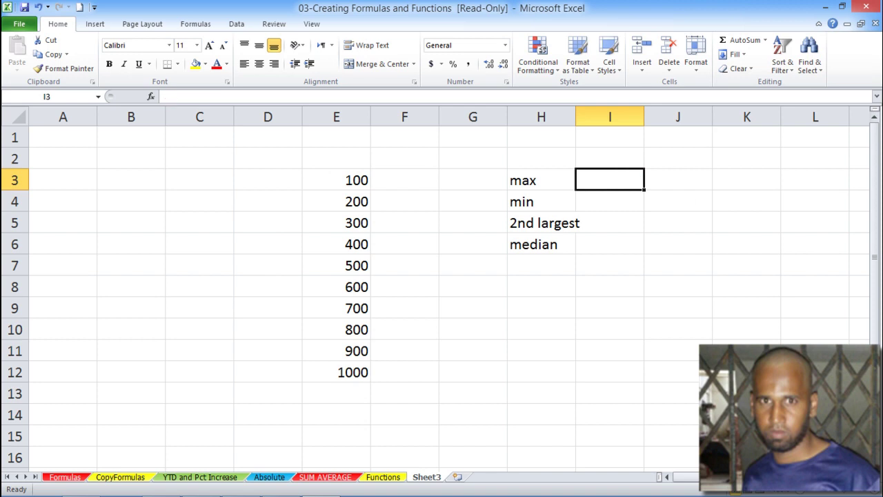
Try finding the smallest value of column E in I4 with AutoSum's Min function, check the formula and clear the cell again.
{"action": "left_click", "coordinate": [610, 201]}
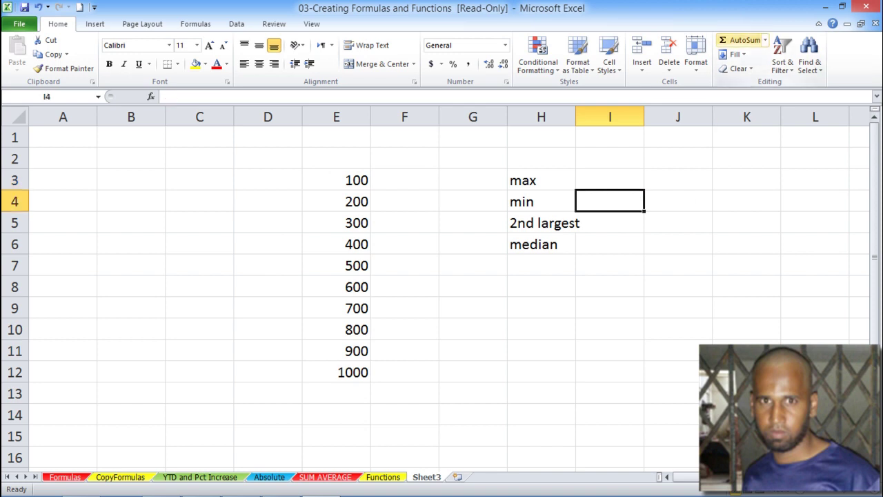
{"action": "left_click", "coordinate": [765, 40]}
{"action": "left_click", "coordinate": [731, 112]}
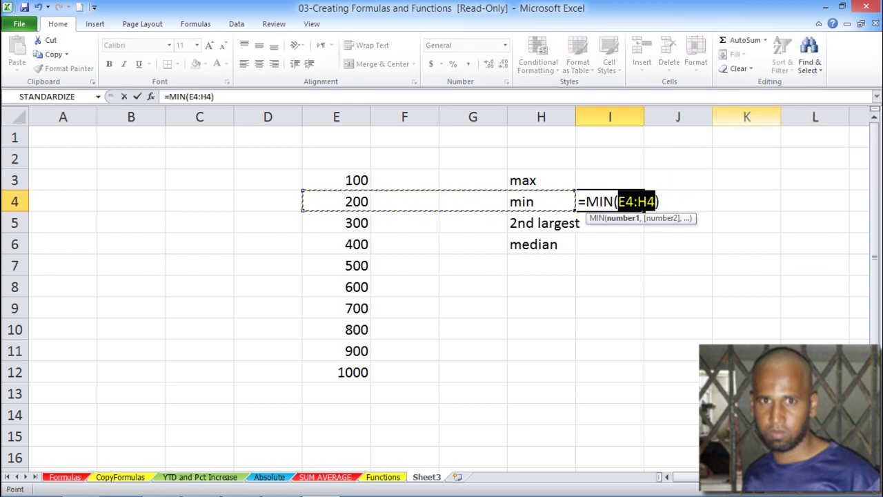
{"action": "left_click", "coordinate": [336, 117]}
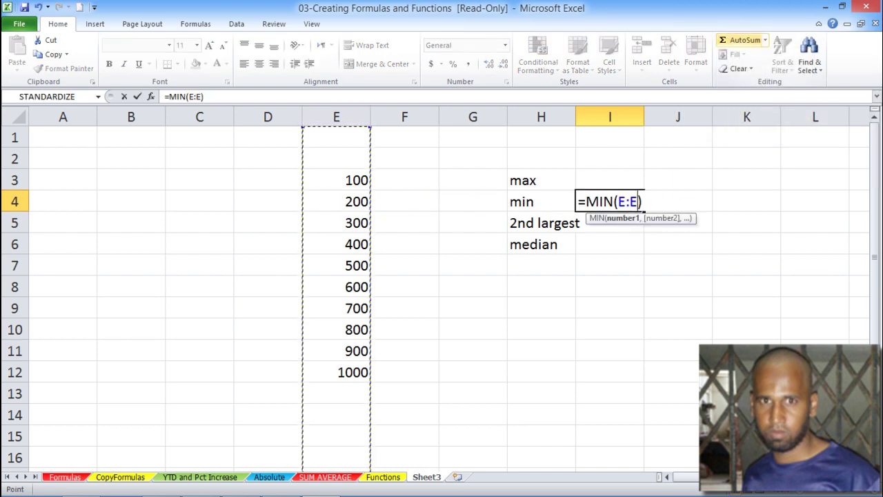
{"action": "key", "text": "Return"}
{"action": "key", "text": "Up"}
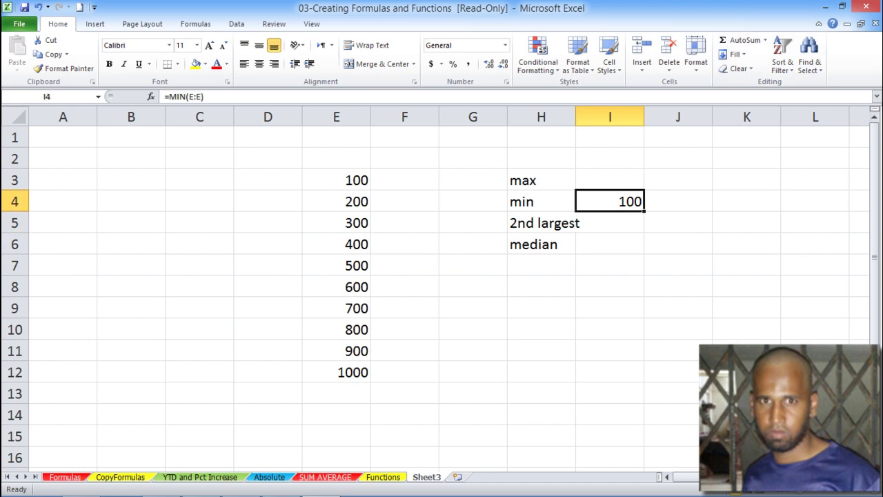
{"action": "key", "text": "Delete"}
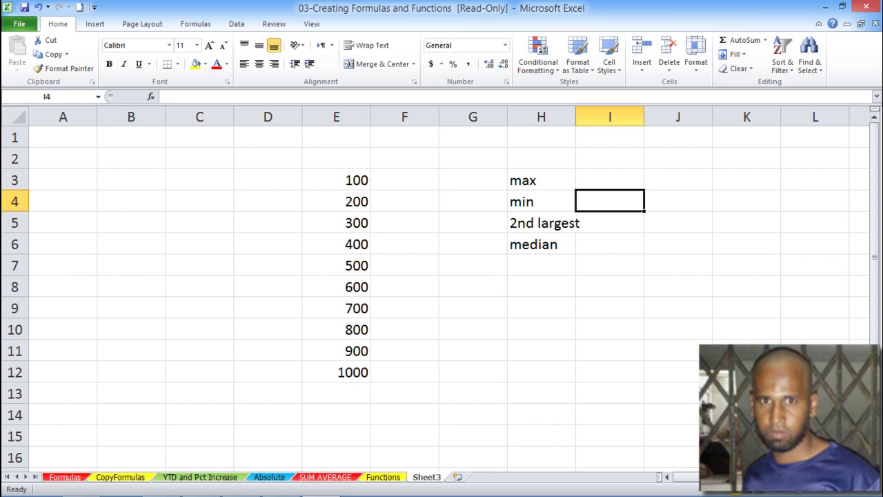
Try calculating the median of column E in I6 with the MEDIAN function, and clear the cell again.
{"action": "left_click", "coordinate": [610, 244]}
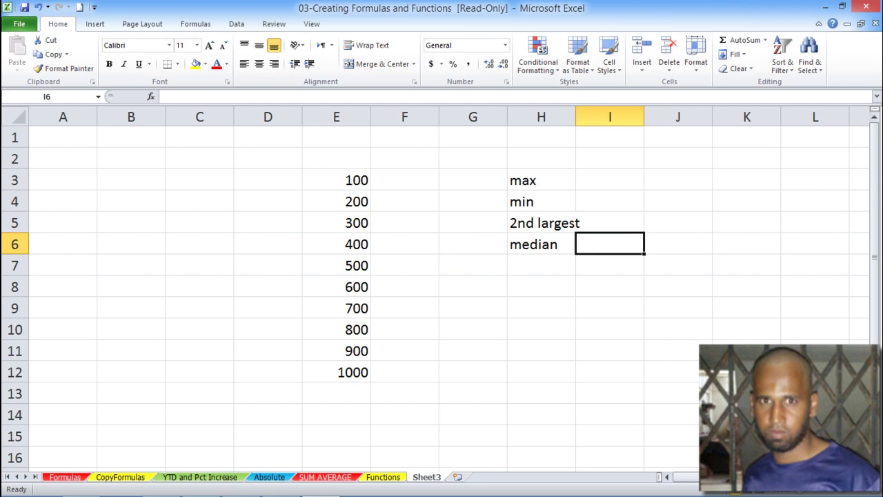
{"action": "type", "text": "=m"}
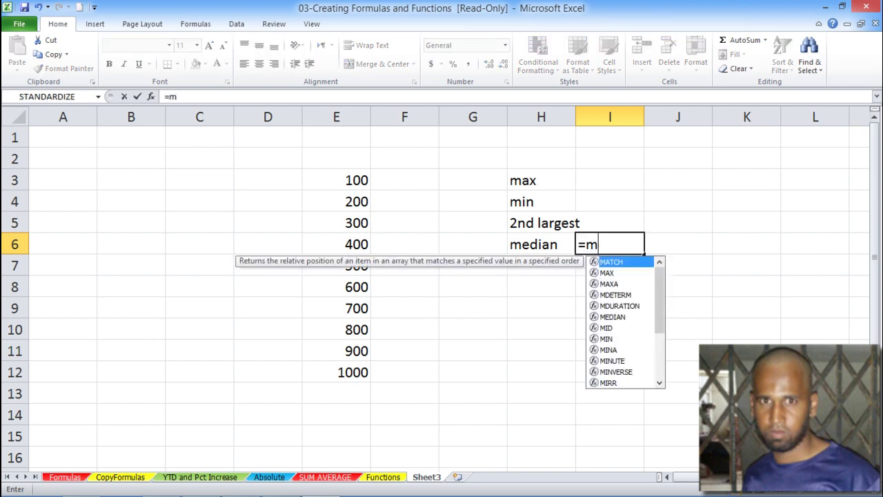
{"action": "key", "text": "Down"}
{"action": "key", "text": "Down"}
{"action": "key", "text": "Down"}
{"action": "key", "text": "Down"}
{"action": "key", "text": "Down"}
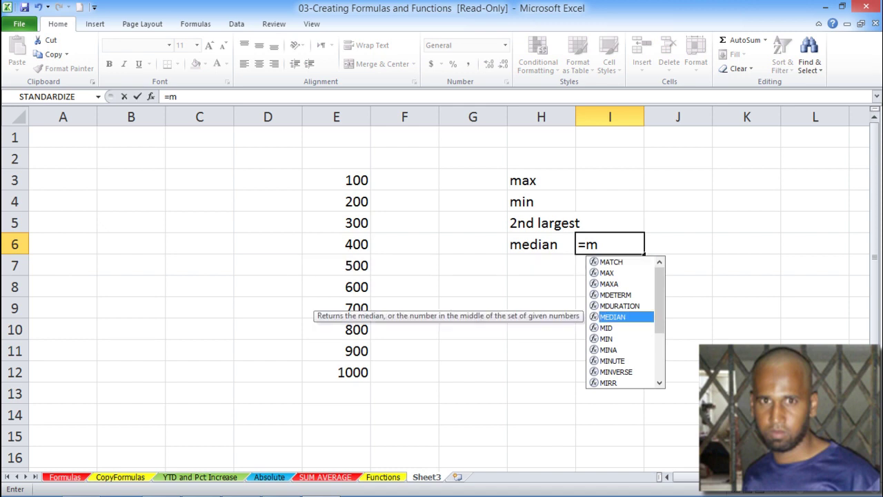
{"action": "key", "text": "Tab"}
{"action": "left_click", "coordinate": [337, 117]}
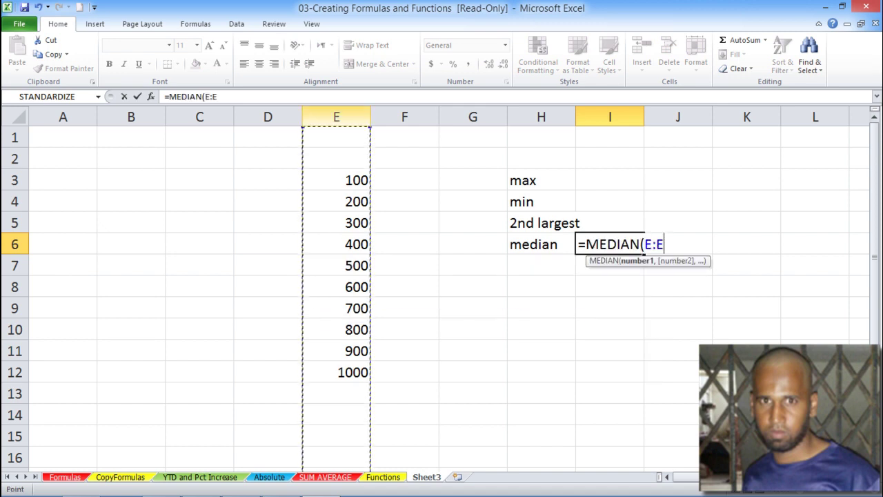
{"action": "key", "text": "Return"}
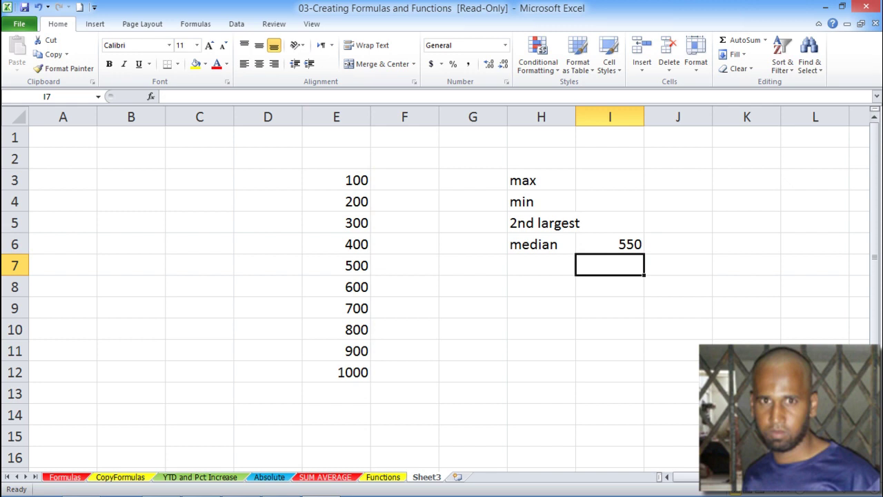
{"action": "left_click", "coordinate": [610, 245]}
{"action": "key", "text": "Delete"}
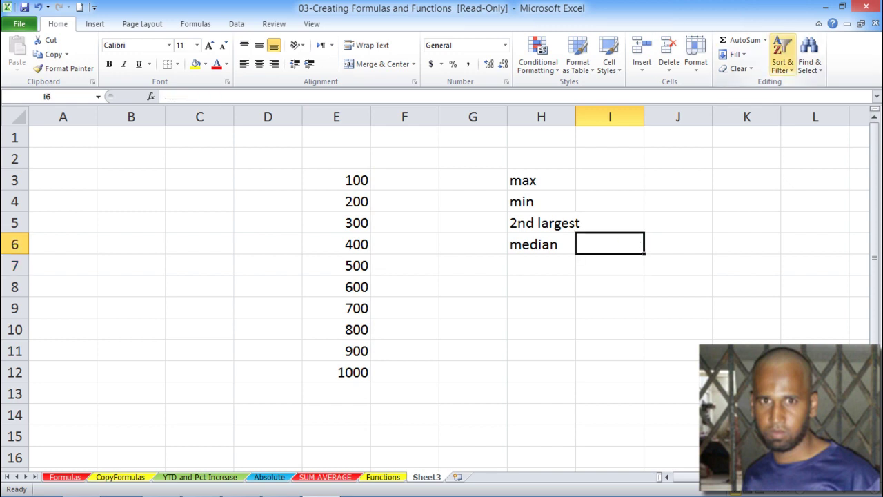
Try averaging column E in I6 with AutoSum's Average function, and clear the cell again.
{"action": "left_click", "coordinate": [765, 40]}
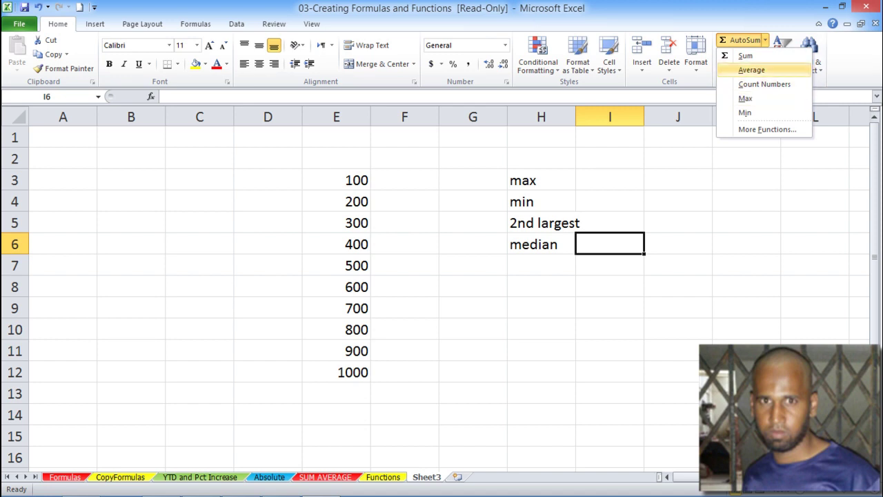
{"action": "left_click", "coordinate": [752, 69]}
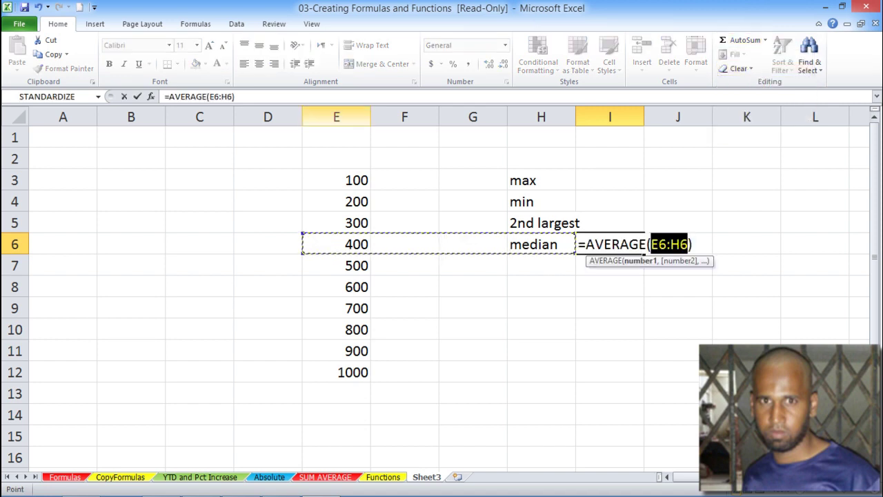
{"action": "left_click", "coordinate": [337, 118]}
{"action": "key", "text": "Return"}
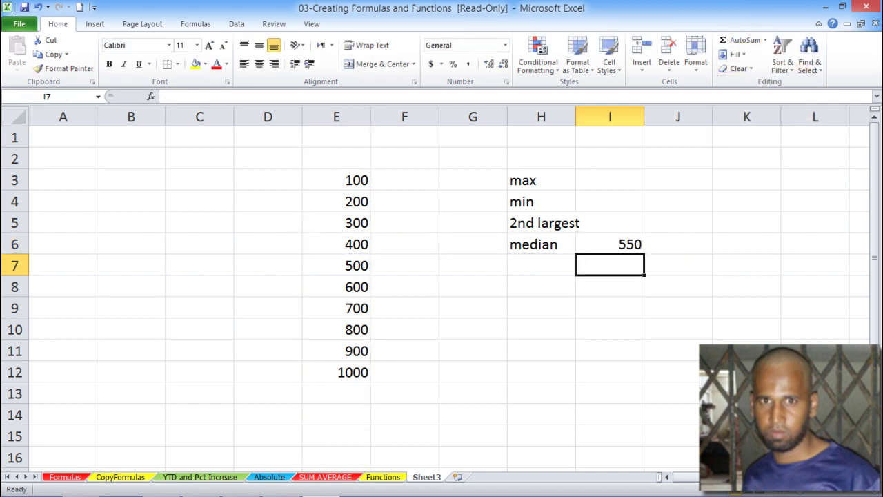
{"action": "left_click", "coordinate": [610, 244]}
{"action": "key", "text": "Delete"}
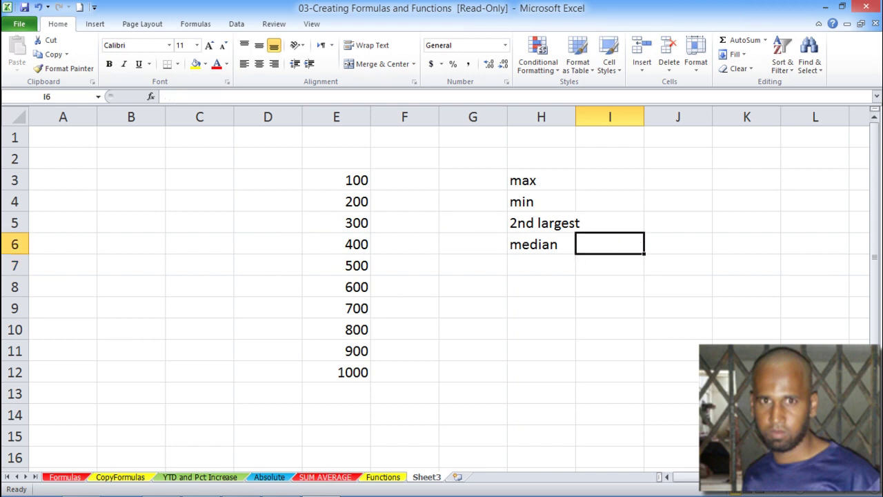
Try finding the second largest value of column E in J5 with the LARGE function, and clear the cell again.
{"action": "left_click", "coordinate": [610, 223]}
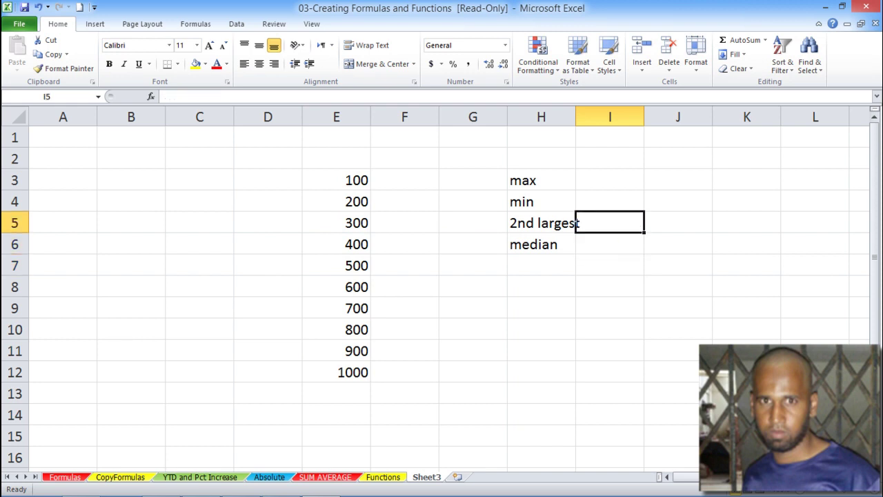
{"action": "left_click_drag", "start_coordinate": [678, 223], "coordinate": [678, 244]}
{"action": "left_click", "coordinate": [337, 373]}
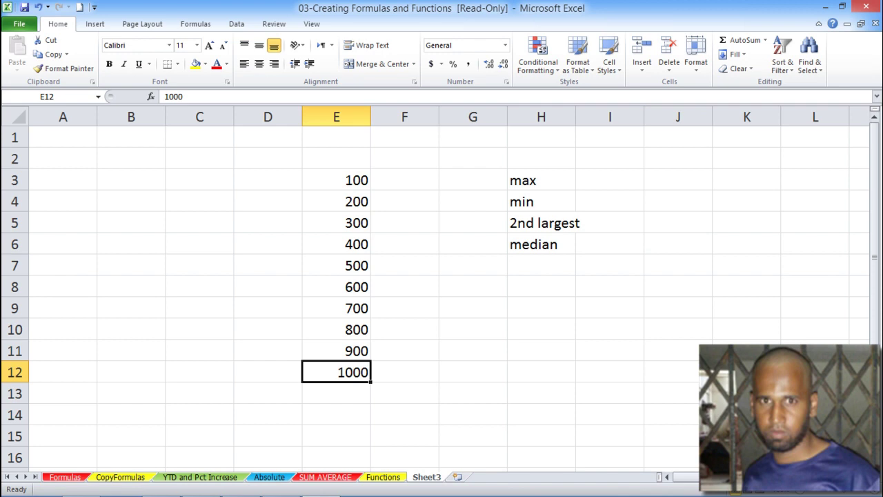
{"action": "left_click", "coordinate": [678, 223]}
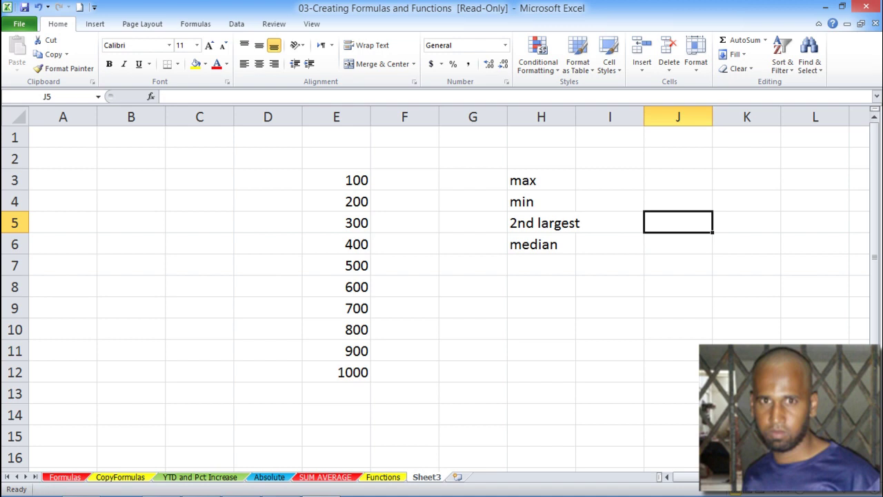
{"action": "type", "text": "=l"}
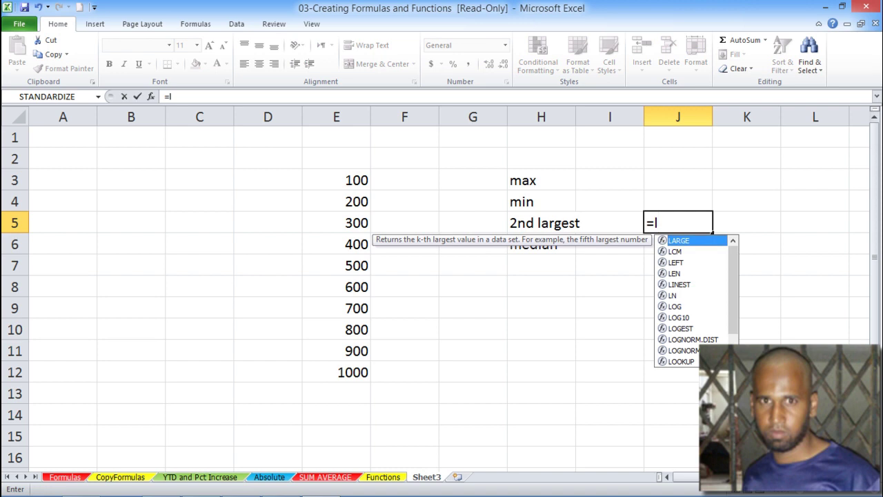
{"action": "key", "text": "Tab"}
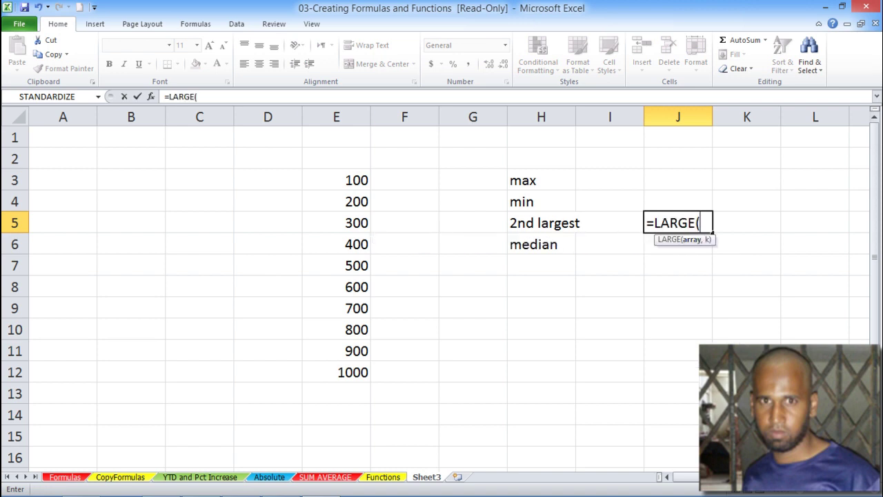
{"action": "left_click", "coordinate": [336, 117]}
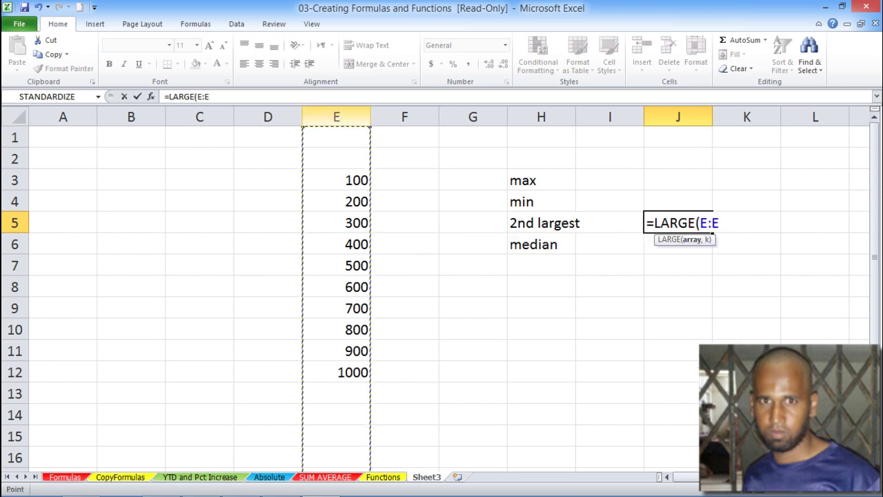
{"action": "type", "text": ","}
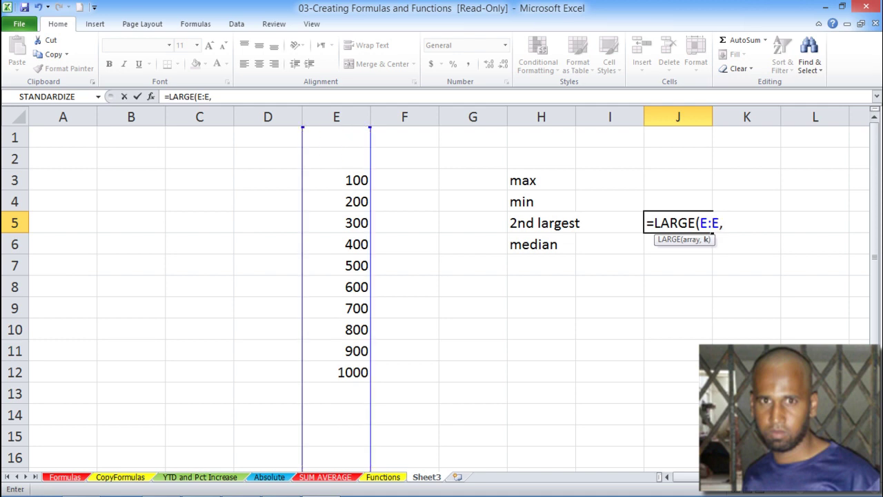
{"action": "type", "text": "2"}
{"action": "key", "text": "Return"}
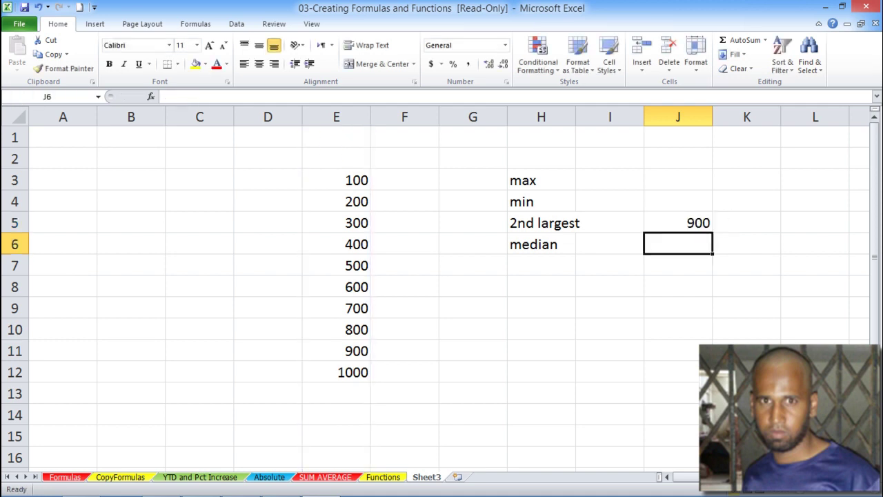
{"action": "left_click", "coordinate": [337, 351]}
{"action": "left_click_drag", "start_coordinate": [678, 202], "coordinate": [679, 223]}
{"action": "key", "text": "Delete"}
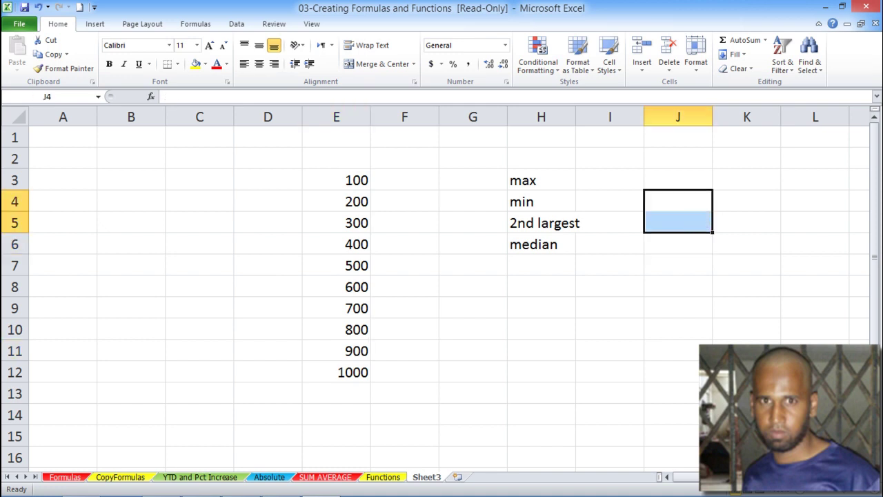
Calculate the fifth largest value of column E in J8 with the LARGE function, using 5 as k.
{"action": "left_click", "coordinate": [678, 287]}
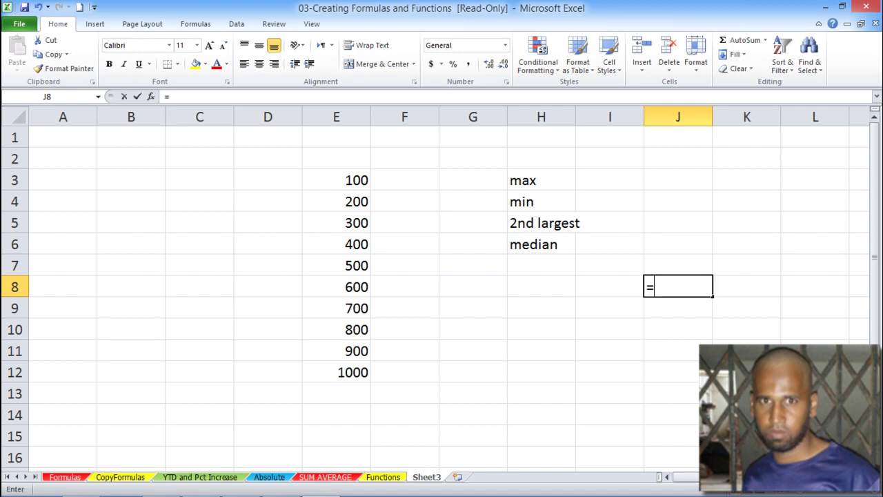
{"action": "type", "text": "=l"}
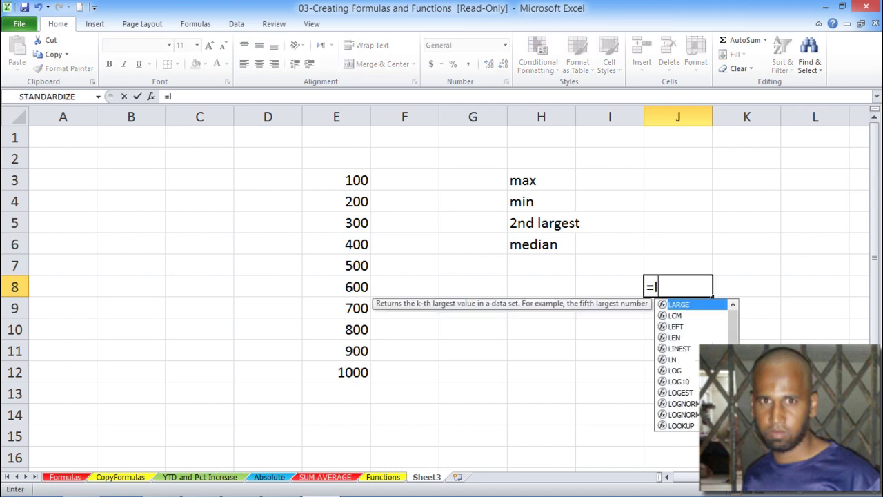
{"action": "key", "text": "Tab"}
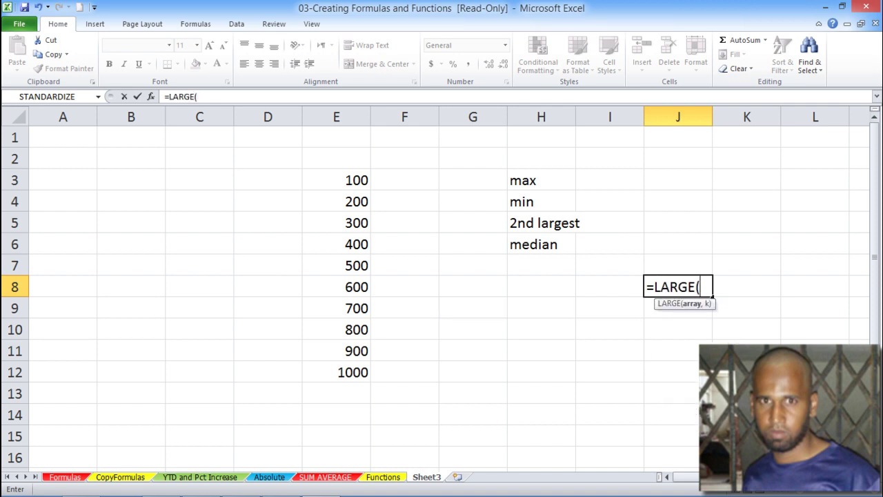
{"action": "left_click", "coordinate": [336, 117]}
{"action": "type", "text": ",5"}
{"action": "key", "text": "Return"}
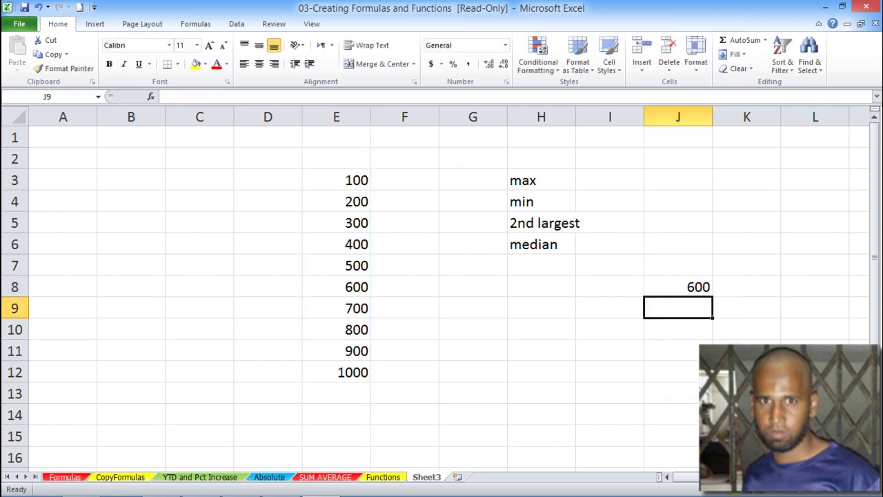